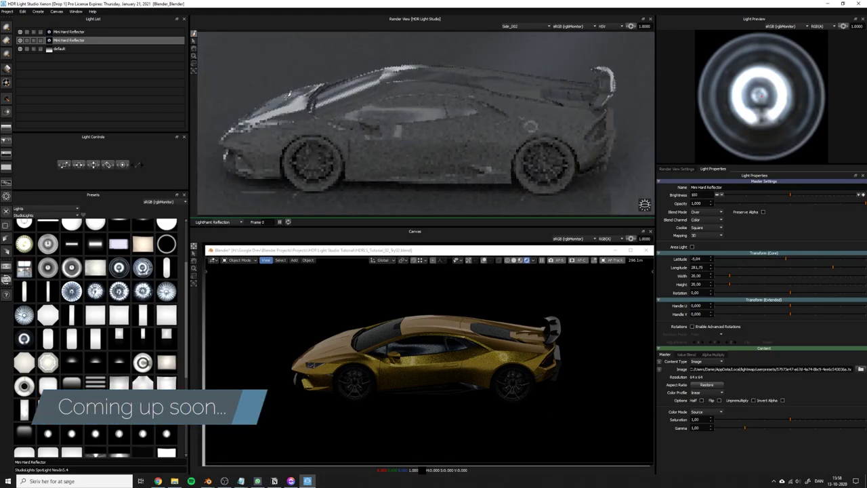
Select the upper Mini Hard Reflector light and move its reflection to the car's rear shoulder
click(68, 32)
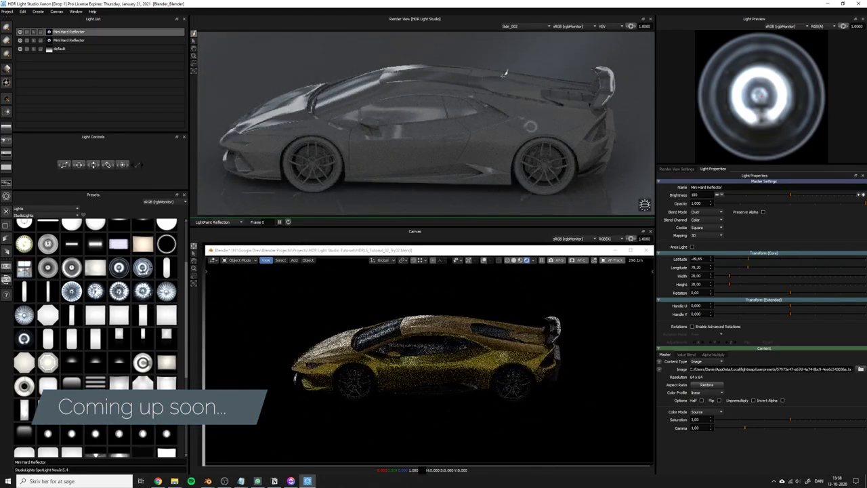
drag(548, 87, 585, 119)
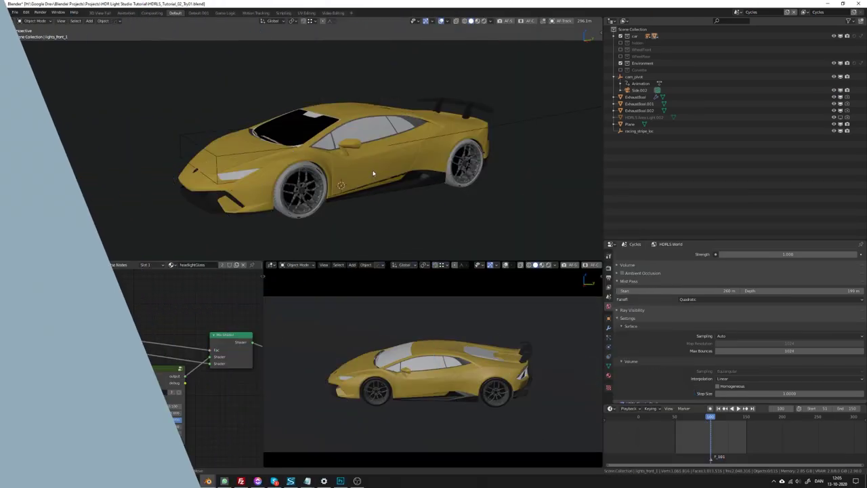
Select the Side.002 camera and view the car through it
shift+middle_drag(478, 150, 360, 157)
scroll(403, 176, down, 3)
click(407, 143)
key(KP_0)
scroll(349, 145, up, 4)
scroll(348, 145, down, 2)
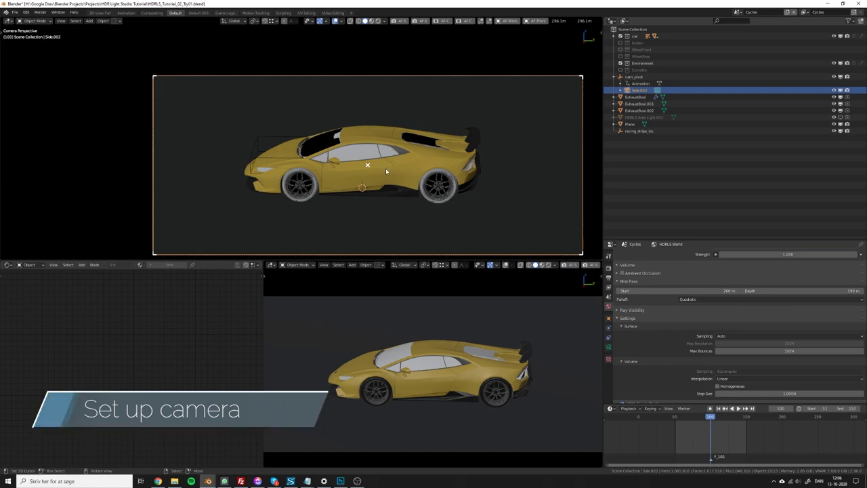
Select the car door from a free perspective view to inspect its carpaint_main material
middle_drag(386, 169, 349, 168)
click(340, 177)
scroll(344, 171, up, 7)
click(329, 165)
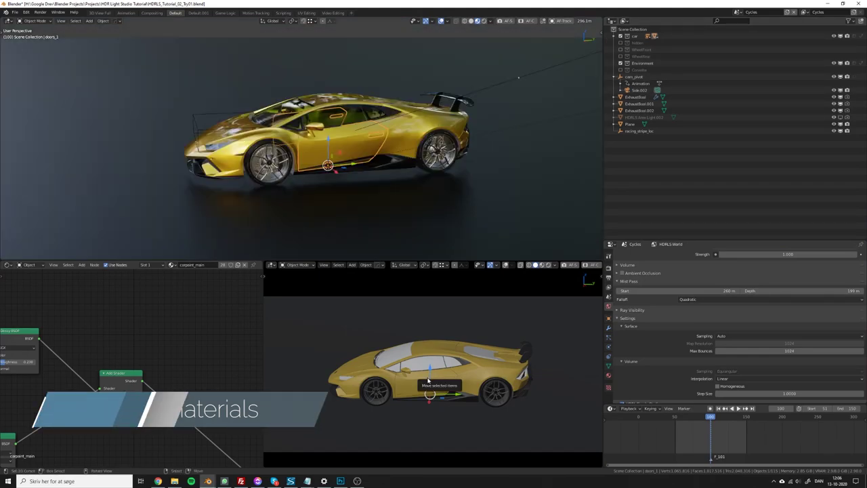
Play the animation in the camera view and examine the cam_pivot rotation curves around frame 100
scroll(429, 382, up, 2)
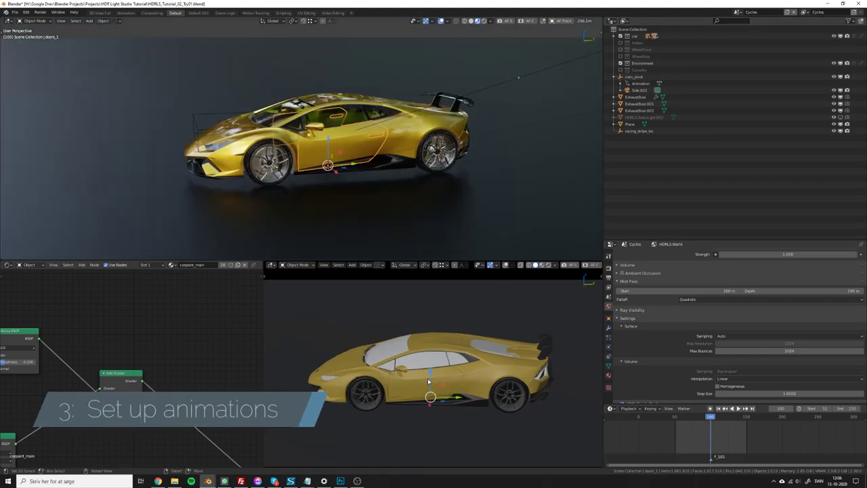
key(KP_0)
key(space)
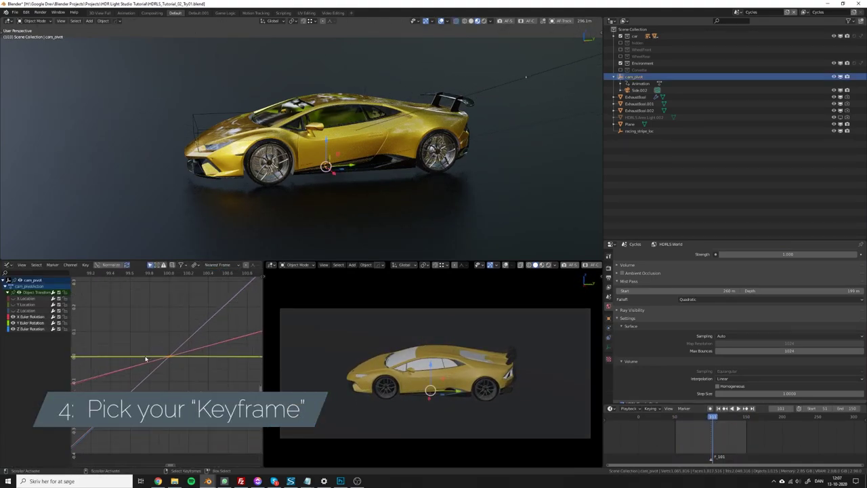
scroll(145, 359, up, 15)
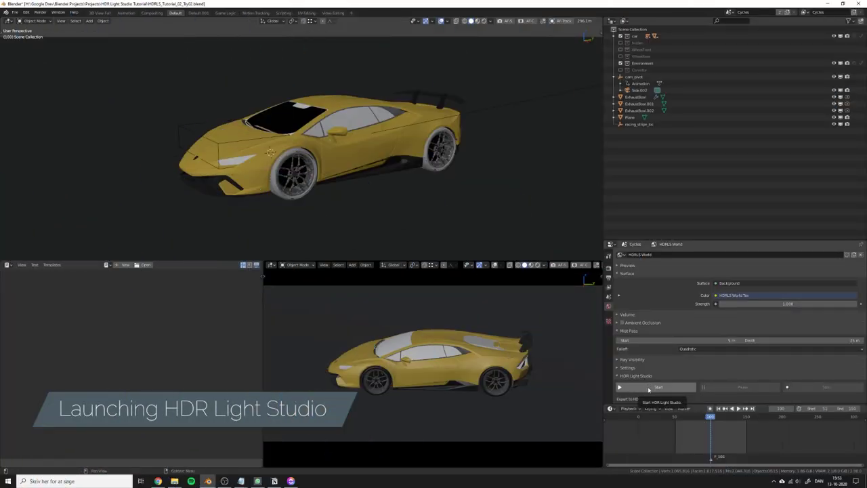
Start HDR Light Studio from Blender's world settings and delete its existing Rect Light and Flat Background
click(649, 388)
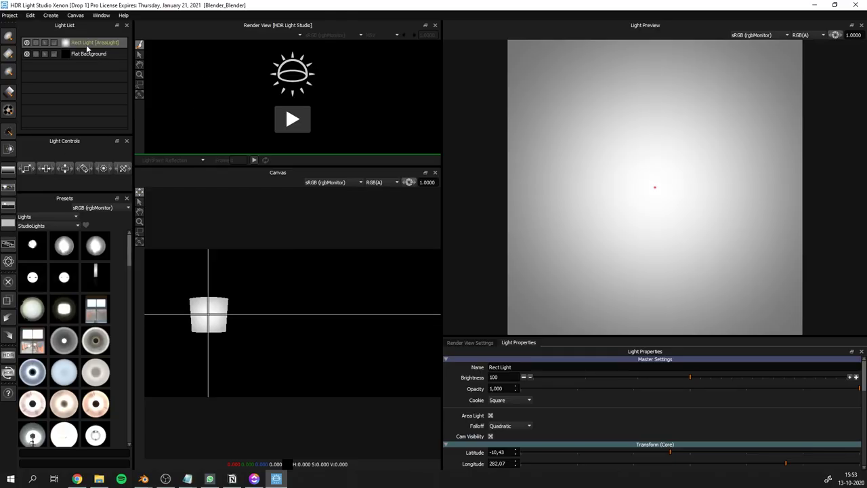
right_click(87, 43)
click(107, 67)
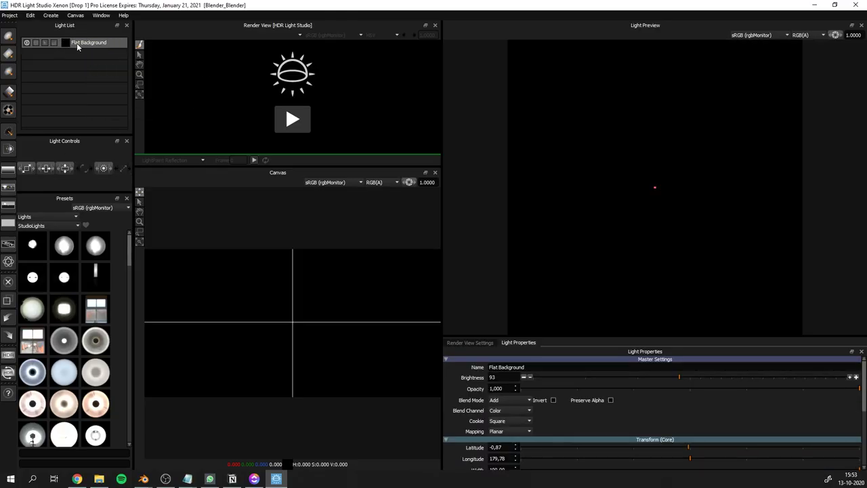
right_click(92, 44)
click(102, 68)
Add a gradient background light and rename it default
click(8, 170)
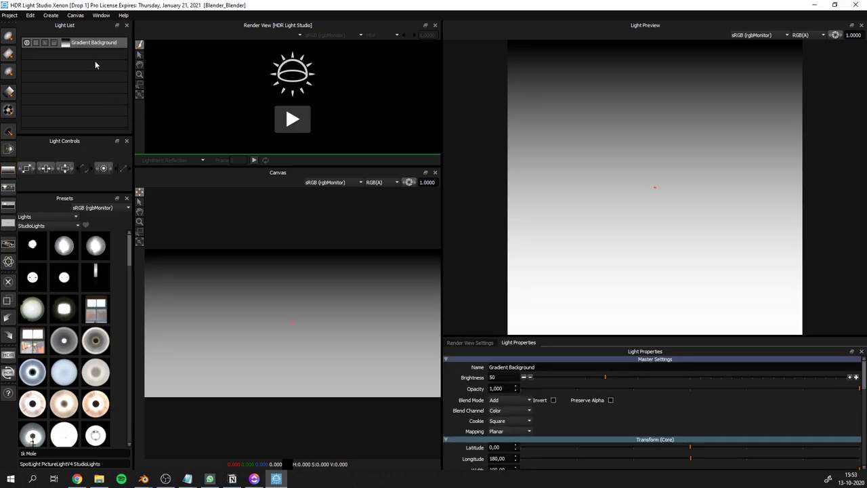
double_click(96, 43)
text(default)
key(Return)
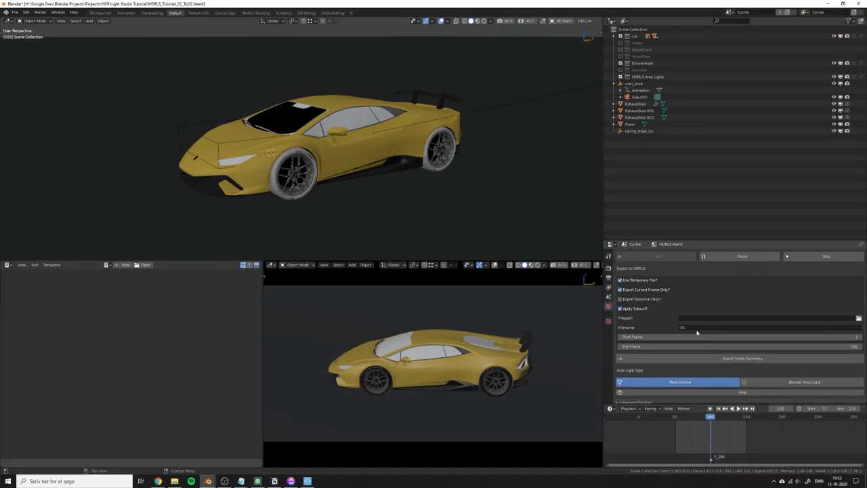
In Blender, clear the export filename and export the scene geometry to HDR Light Studio
key(BackSpace)
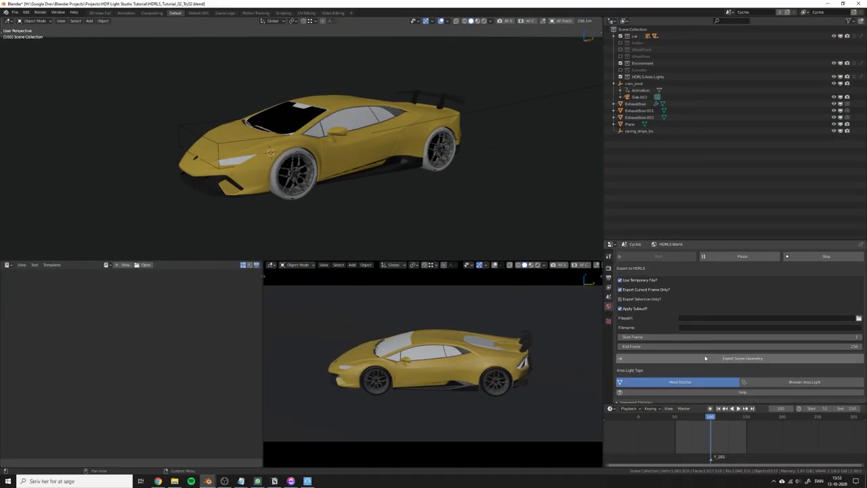
click(705, 358)
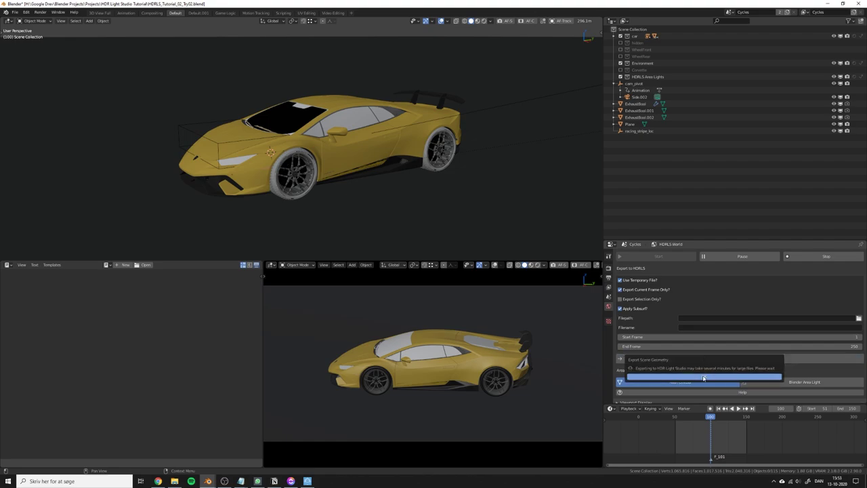
click(705, 378)
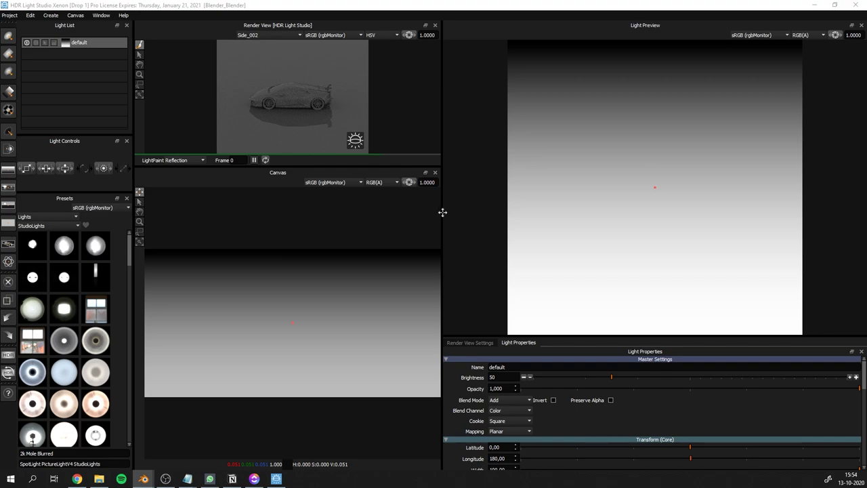
In HDR Light Studio, resize the layout to enlarge the Render View and Canvas and shrink the Light Preview
drag(443, 212, 631, 212)
drag(688, 335, 703, 164)
drag(483, 167, 467, 224)
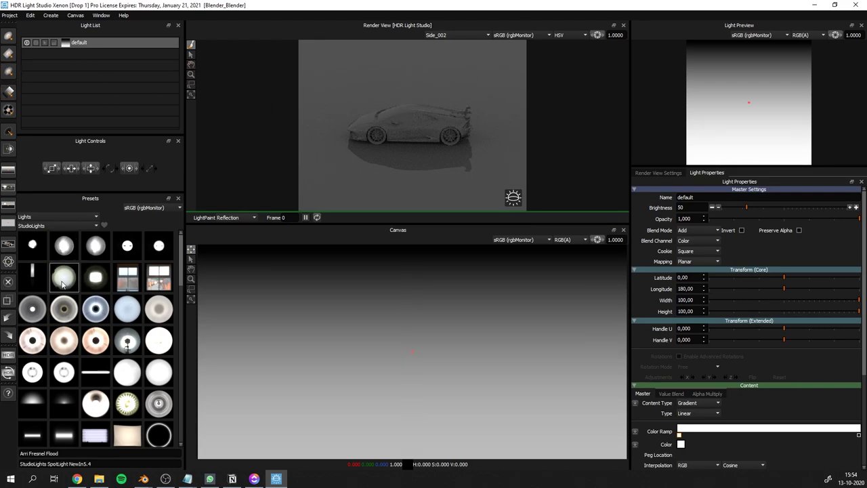
Add an Arri Fresnel Flood light from the StudioLights presets by placing it on the front of the car
drag(100, 269, 366, 124)
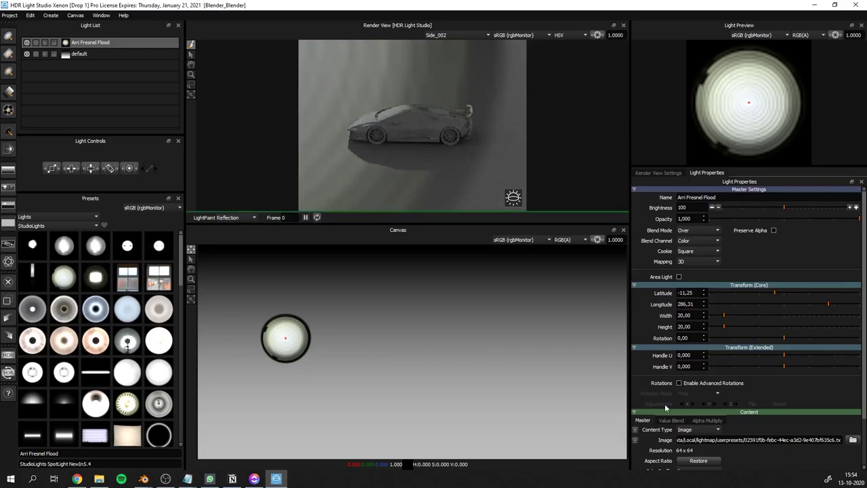
Set the Render View's image width to 750 and fit the car larger in the frame
click(658, 173)
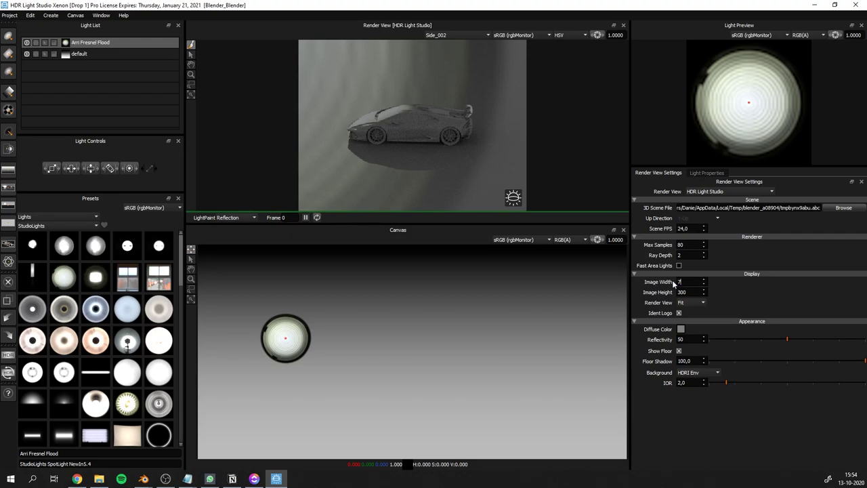
text(750)
key(Return)
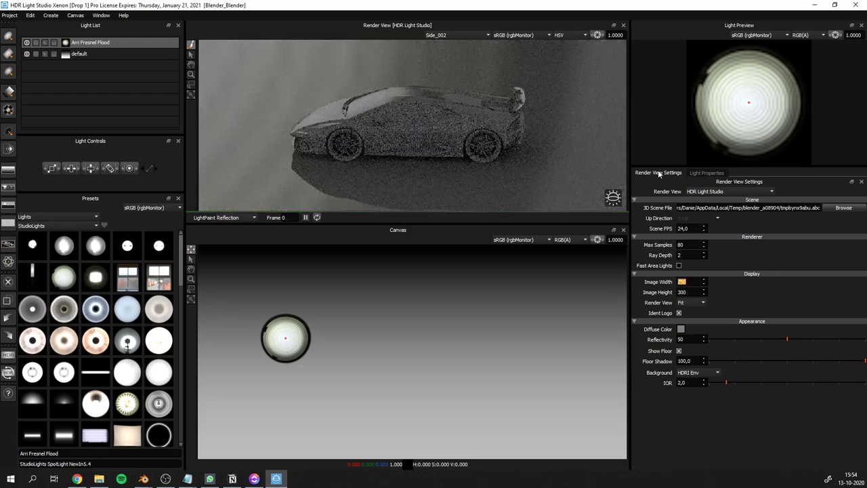
click(190, 76)
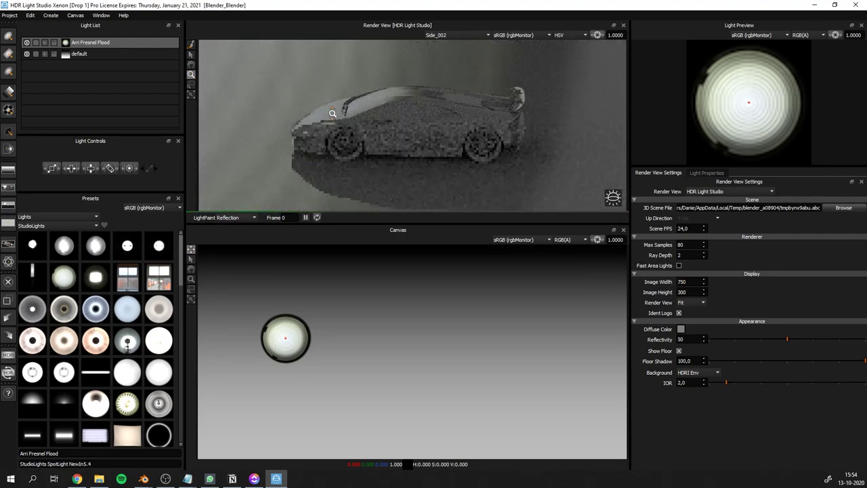
click(407, 118)
click(191, 65)
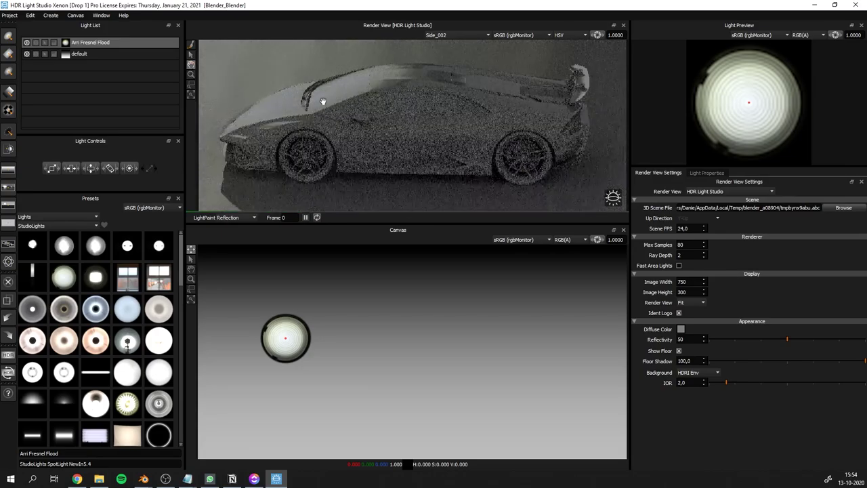
drag(442, 127, 443, 129)
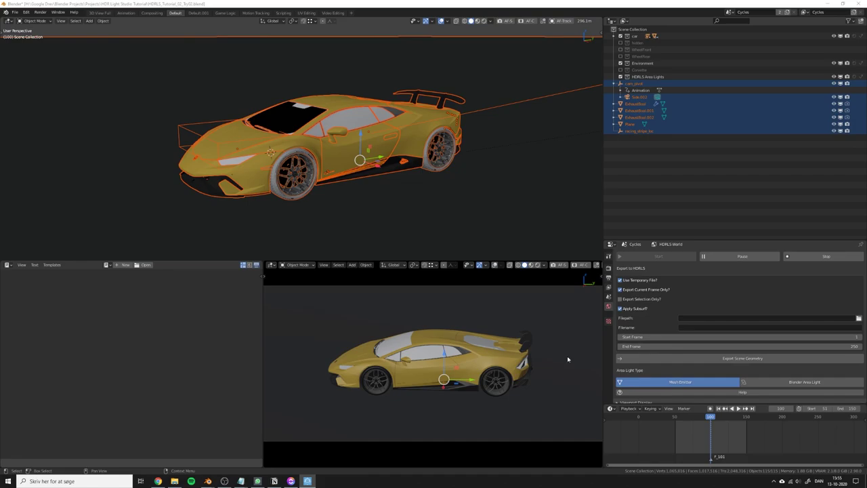
Detach Blender's camera viewport into its own window fitted over the Canvas and set it to Rendered shading
shift+drag(265, 264, 274, 270)
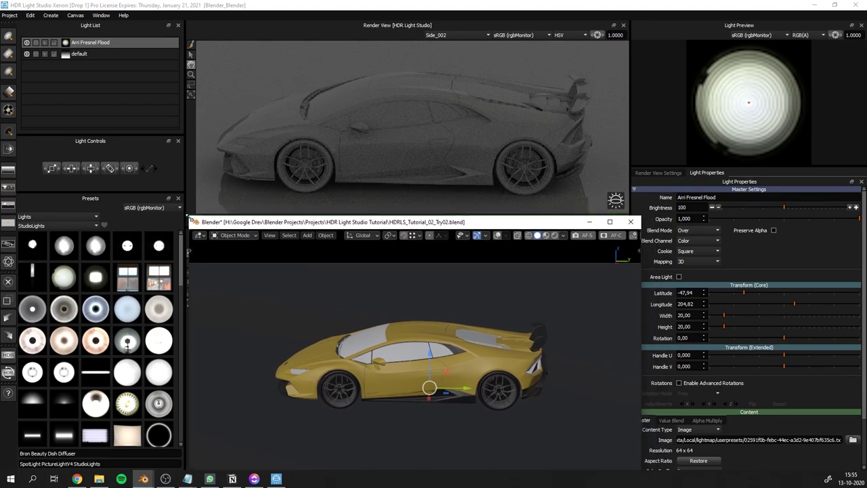
drag(191, 219, 186, 228)
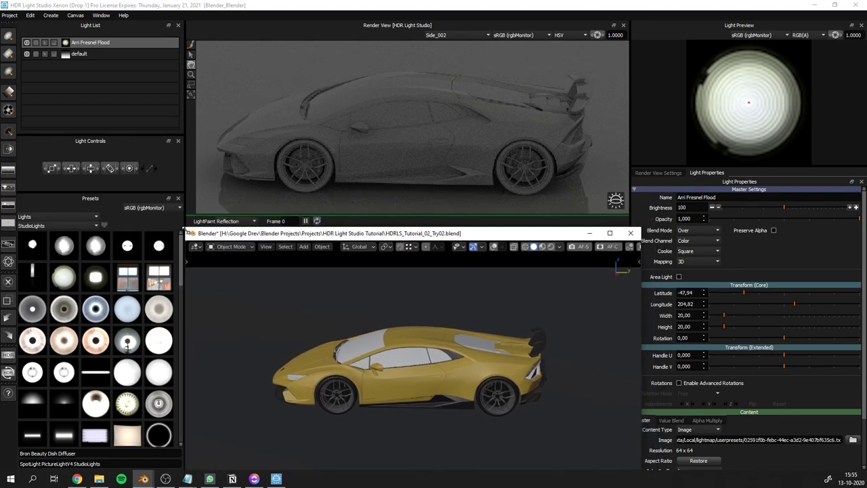
drag(641, 229, 631, 229)
key(z)
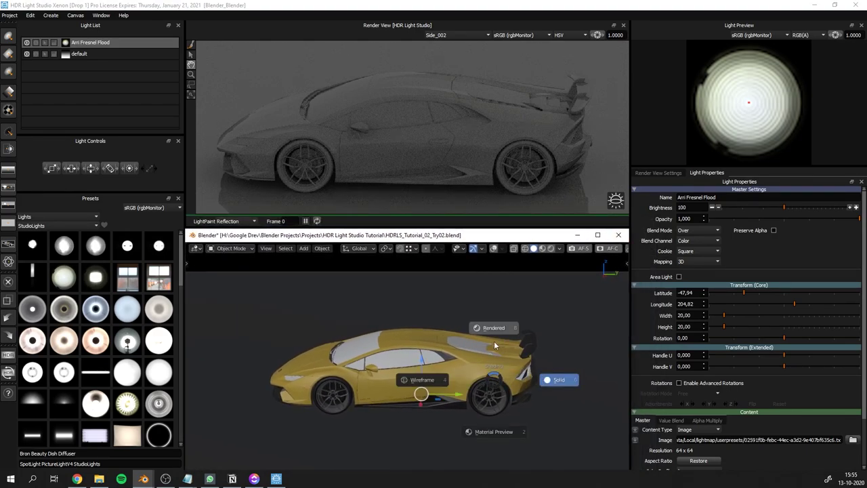
click(495, 345)
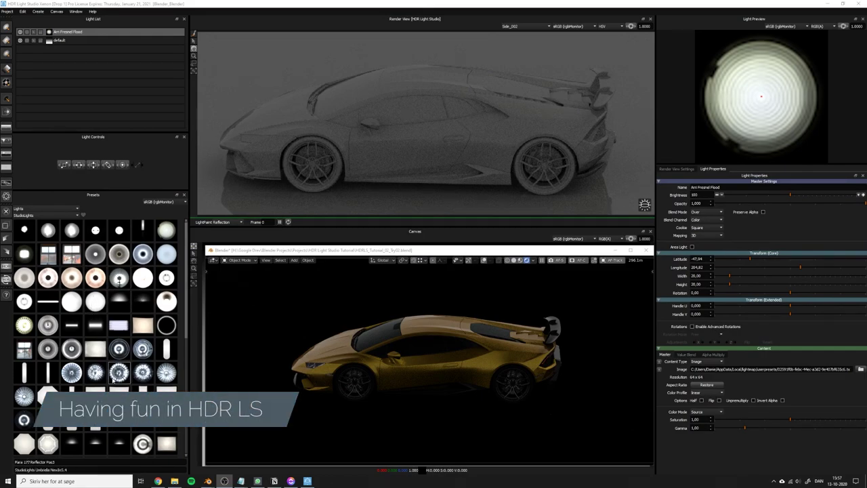
Delete the Arri Fresnel Flood light in HDR Light Studio
scroll(116, 373, down, 3)
right_click(67, 34)
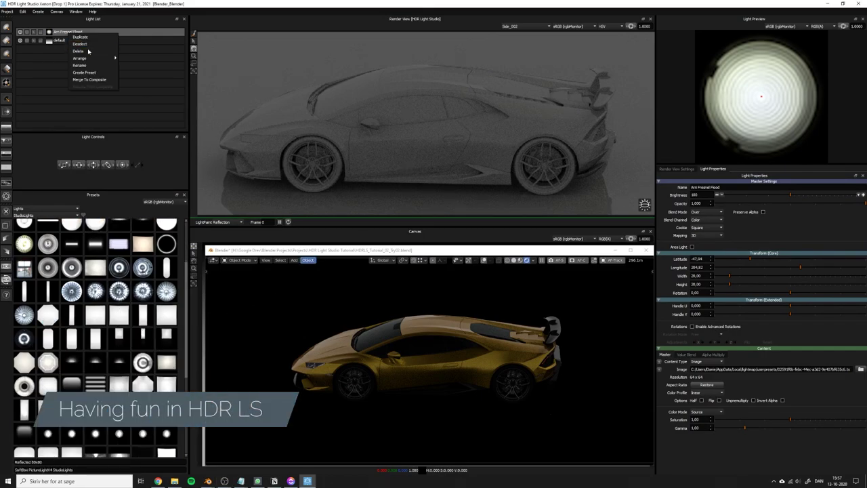
click(87, 52)
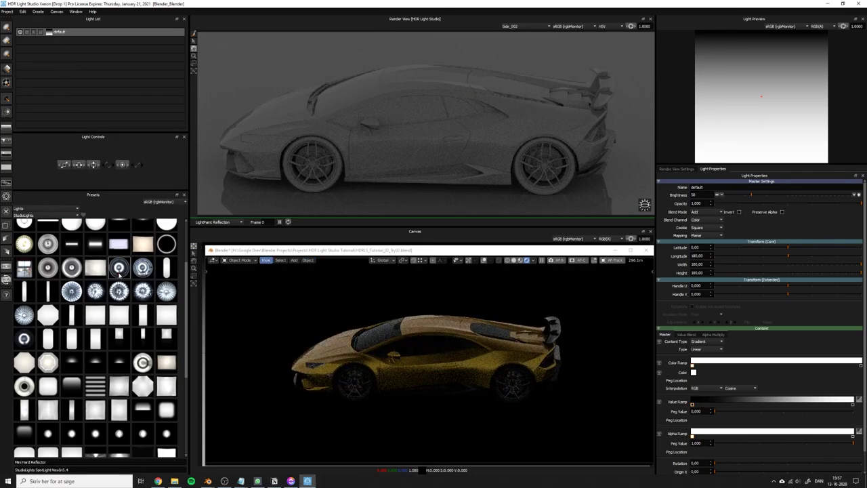
Add two Mini Hard Reflector lights from the presets, placing the second one on the car body
drag(71, 34, 70, 36)
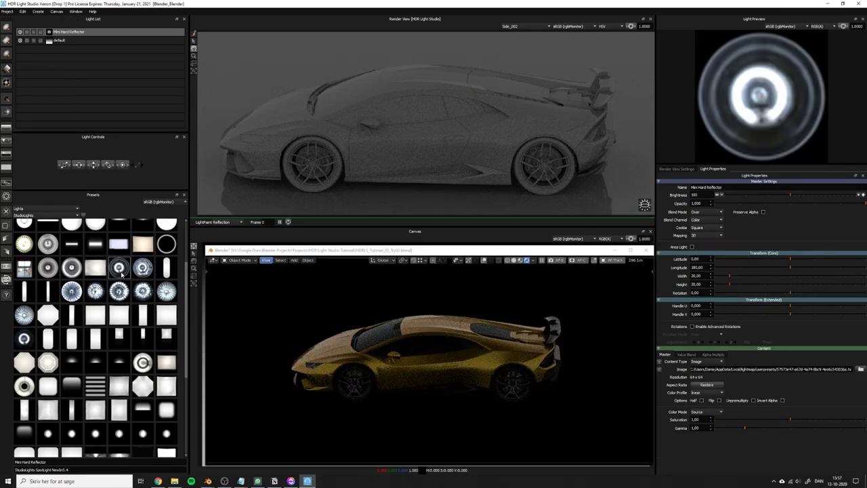
drag(121, 272, 351, 161)
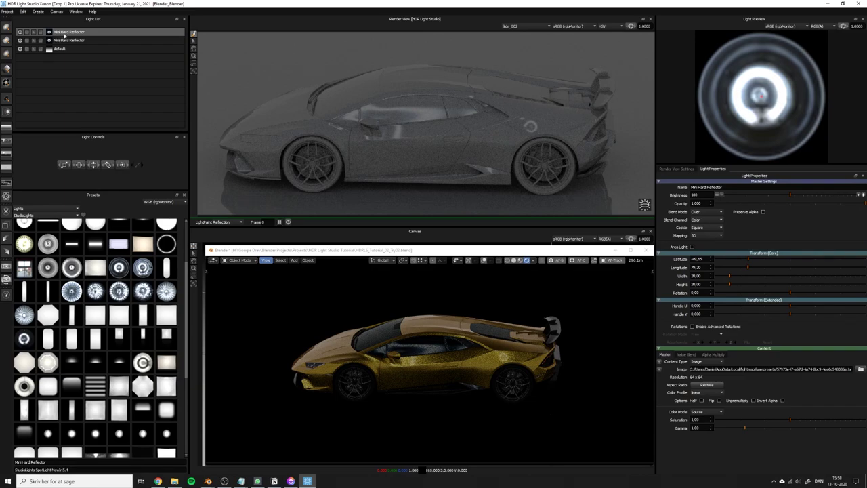
Move the lower Mini Hard Reflector's reflection to the car's hood and the upper one's toward the rear side
click(70, 41)
drag(305, 105, 288, 96)
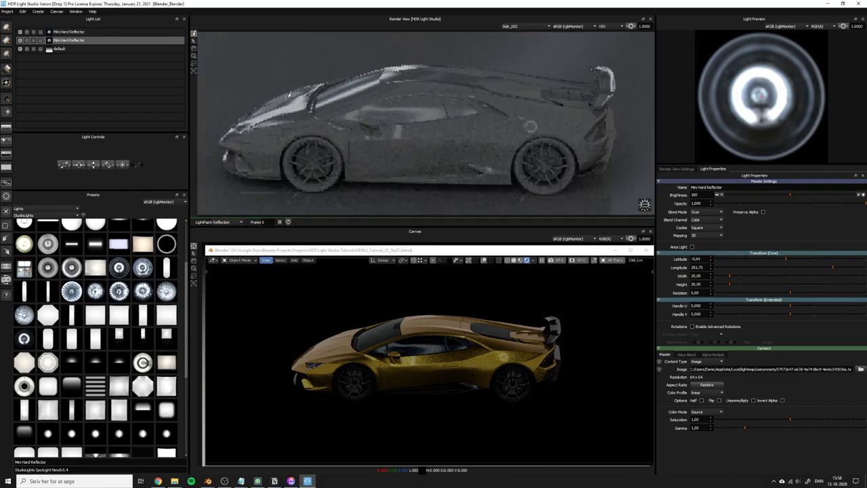
click(67, 32)
mouse_move(543, 95)
mouse_down()
mouse_move(575, 93)
mouse_move(540, 101)
mouse_up()
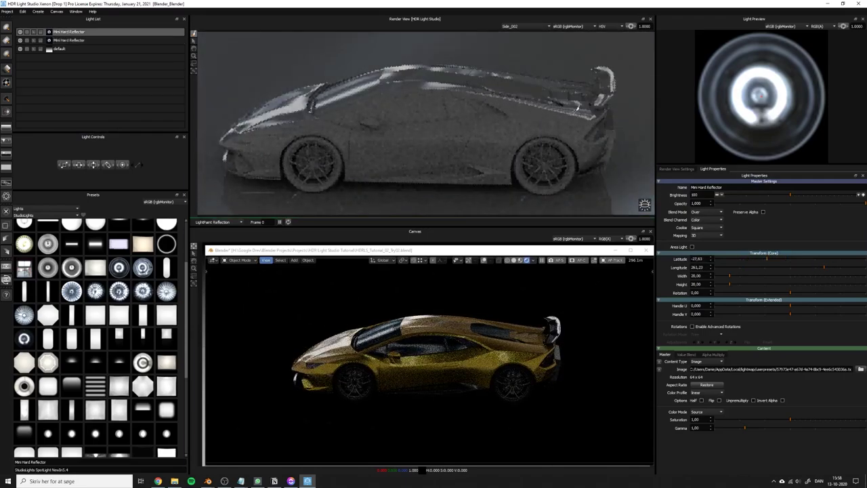
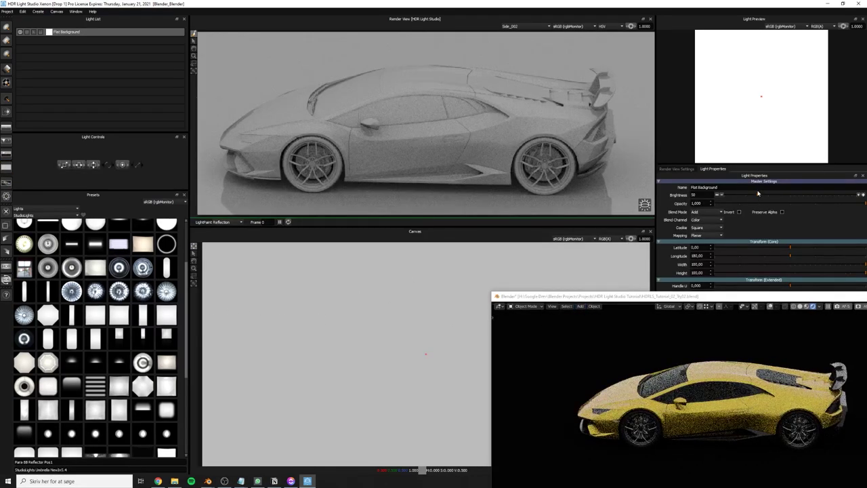
Try brightness 1152 and 392 on the Flat Background, set it to 100, and reposition the Blender viewport window
drag(758, 195, 827, 196)
drag(732, 298, 463, 208)
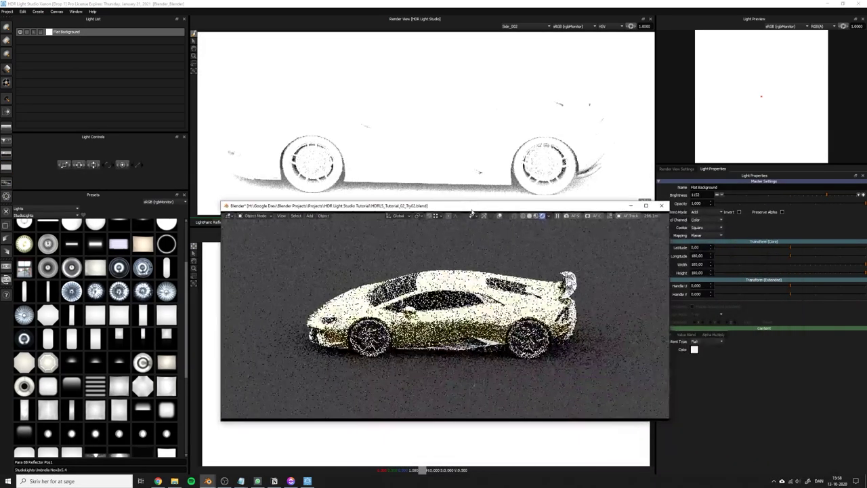
click(802, 196)
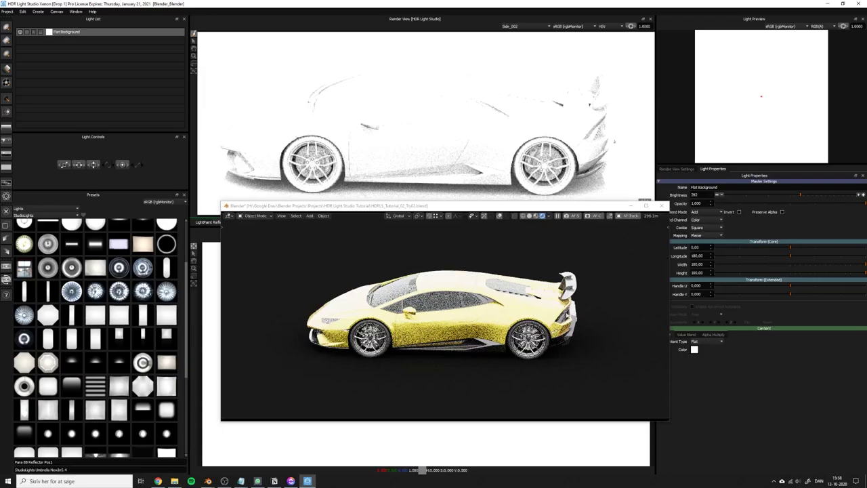
drag(796, 197, 790, 196)
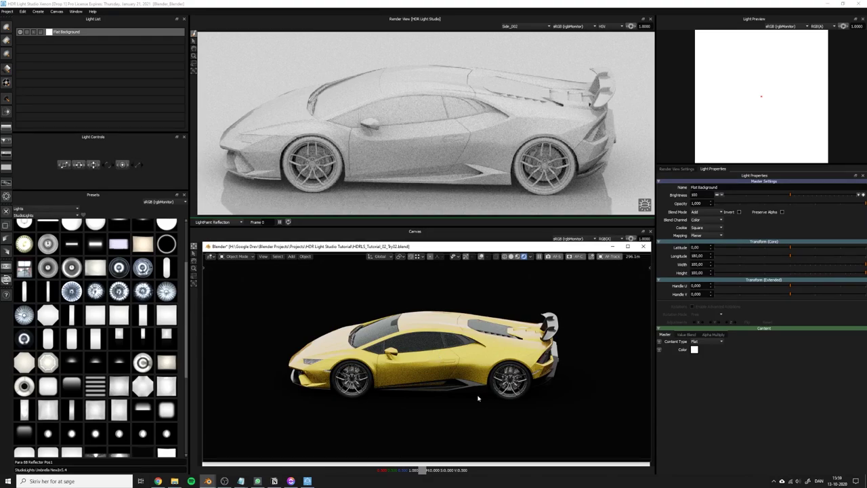
Switch to Blender and hide the white backdrop surrounding the car in the rendered viewport
click(208, 481)
click(217, 448)
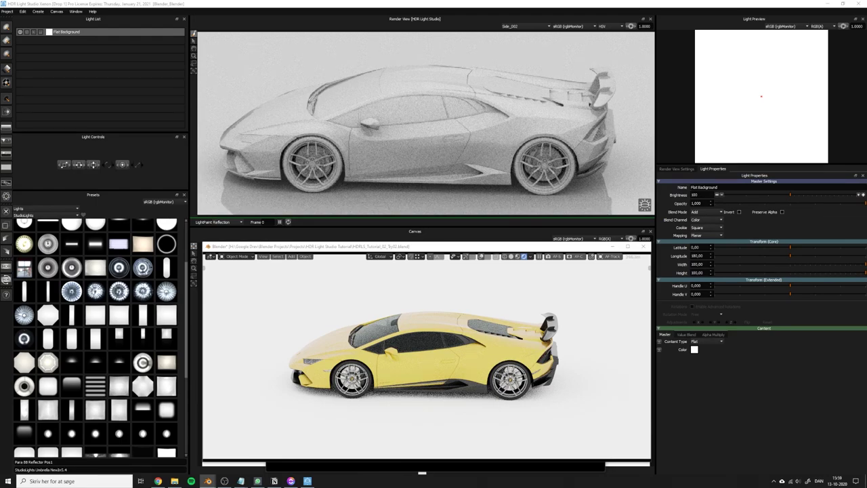
key(h)
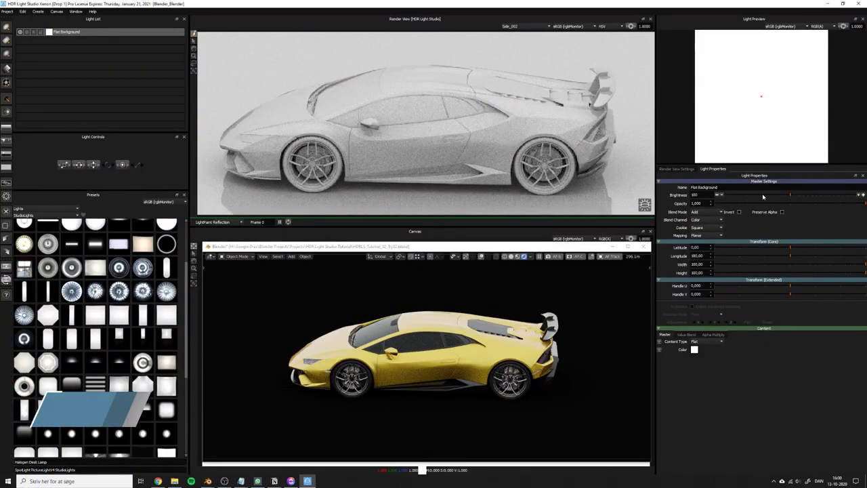
Set the Flat Background's brightness to 0 and its color to black in HDR Light Studio
drag(743, 200, 678, 202)
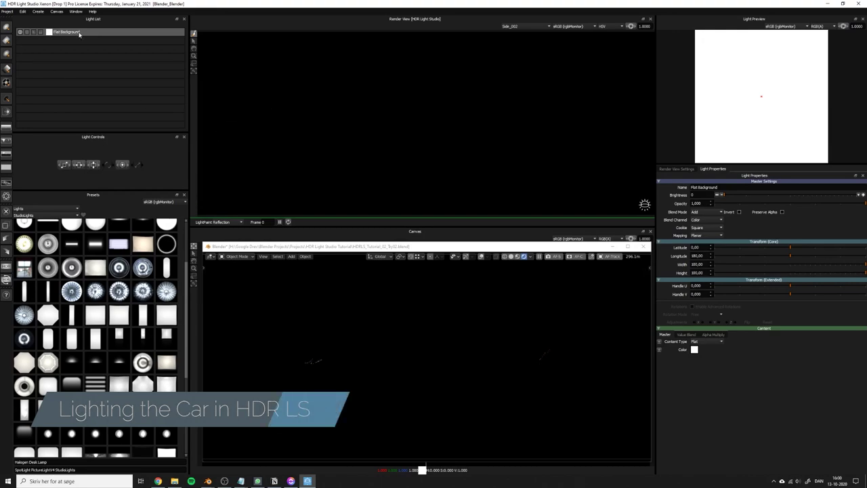
mouse_move(346, 248)
mouse_down()
mouse_move(571, 242)
mouse_move(735, 209)
mouse_move(348, 252)
mouse_up()
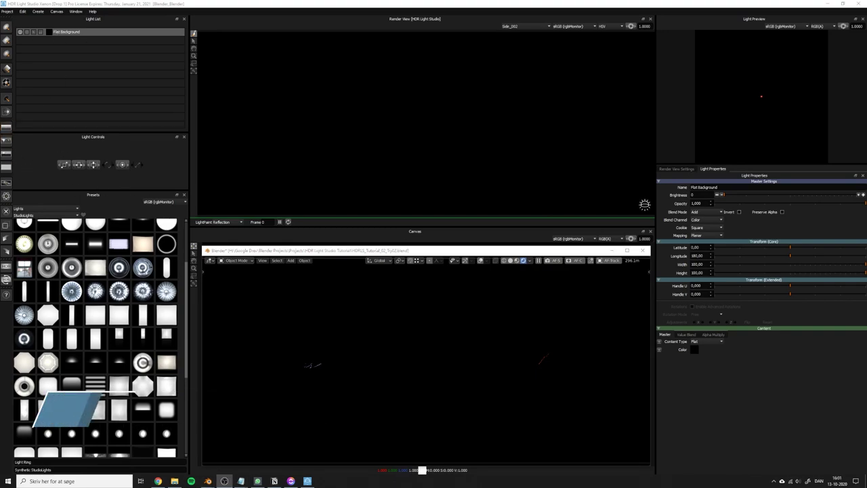
Add a Picture Background and load the incheonairport HDR image from the HDRI Maps InDoor folder
click(6, 141)
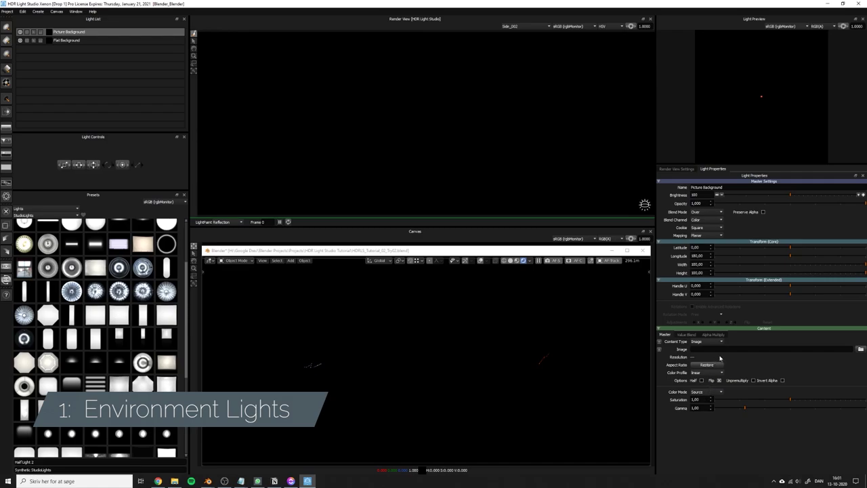
click(861, 348)
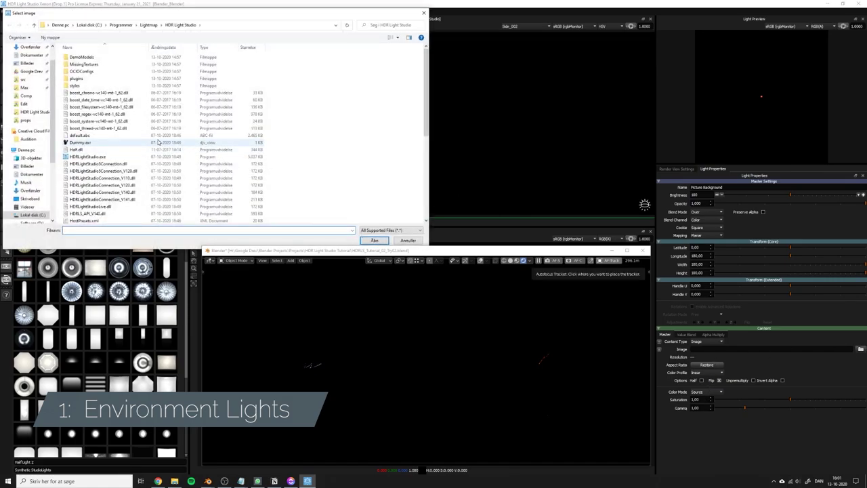
click(30, 71)
double_click(176, 77)
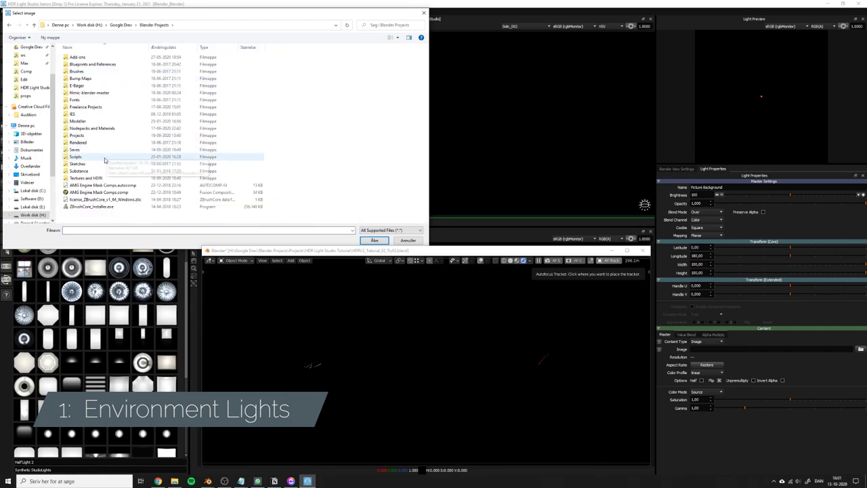
double_click(94, 178)
double_click(89, 150)
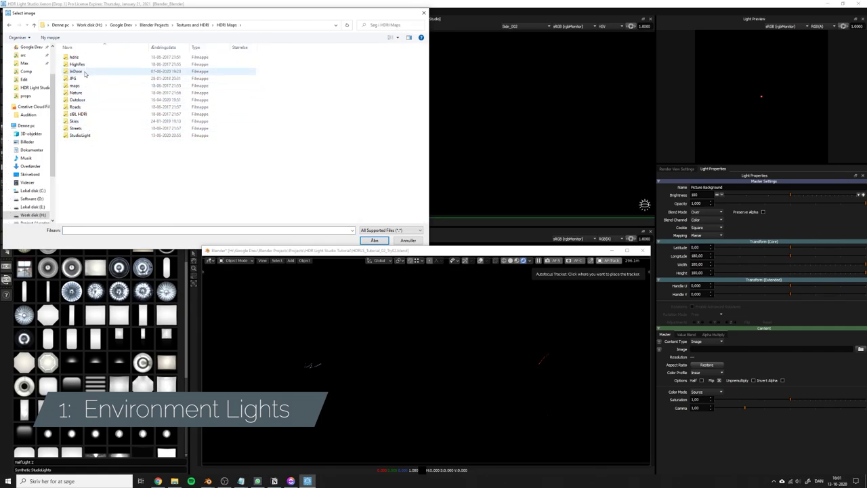
double_click(81, 73)
click(366, 119)
double_click(366, 119)
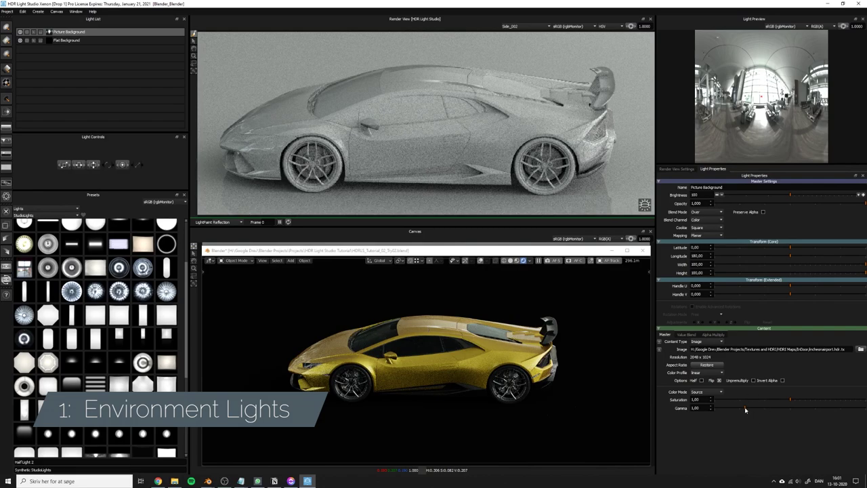
Set the Picture Background's gamma to 0.43 and its brightness to 3
drag(745, 410, 728, 410)
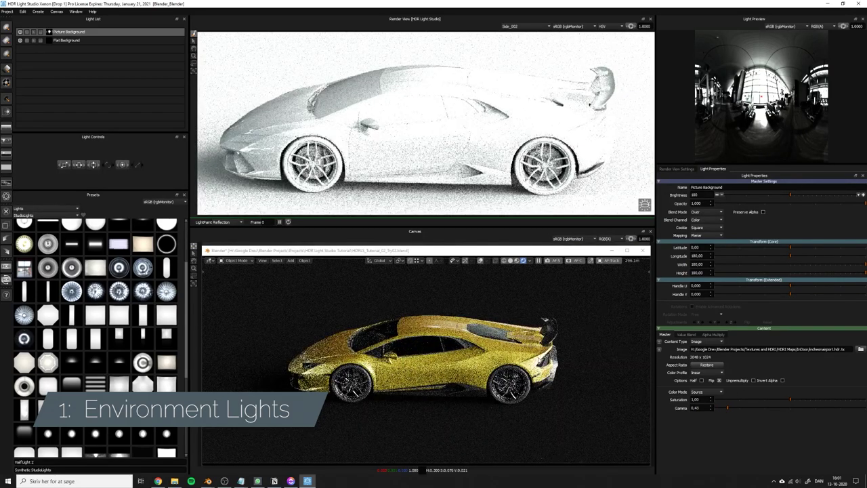
click(761, 195)
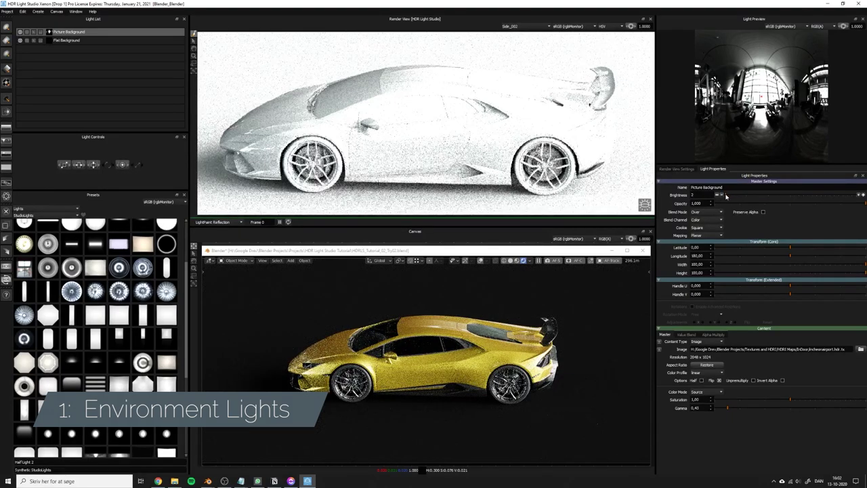
drag(726, 197, 727, 196)
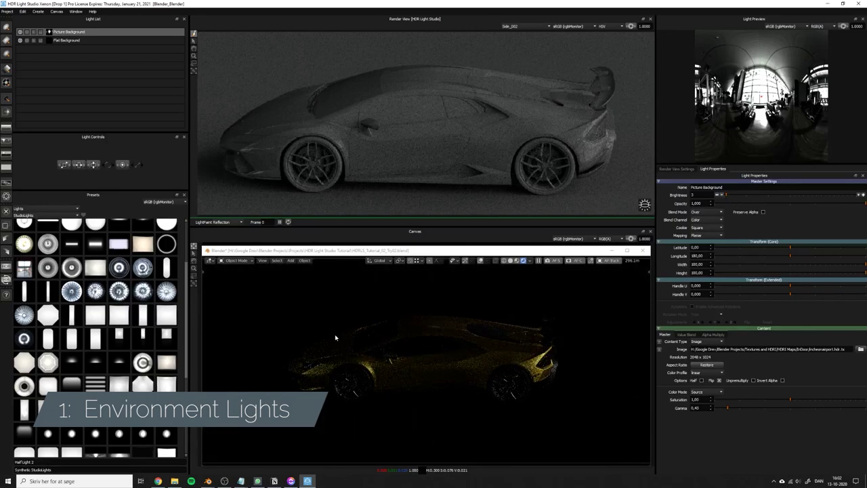
Reposition the Picture Background so its window light rims the car, at about latitude -72 and longitude 346
mouse_move(478, 243)
mouse_down()
mouse_move(407, 35)
mouse_move(484, 262)
mouse_move(477, 254)
mouse_up()
drag(520, 96, 450, 82)
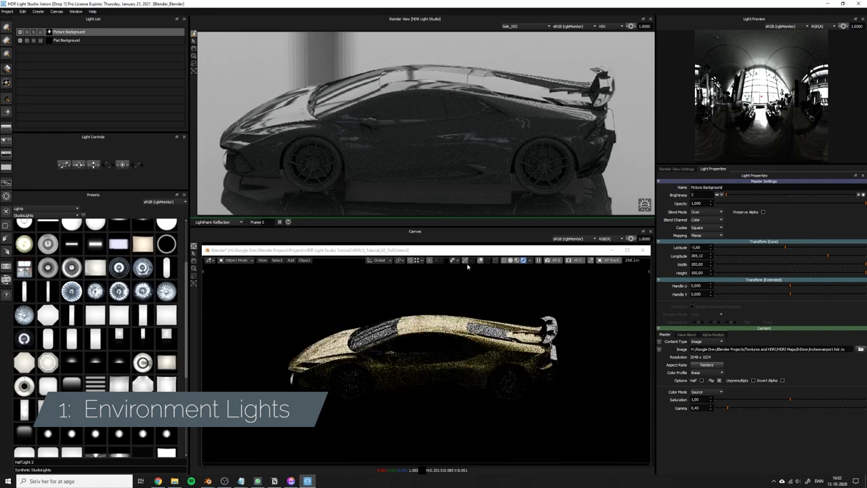
drag(450, 250, 723, 194)
drag(308, 345, 303, 279)
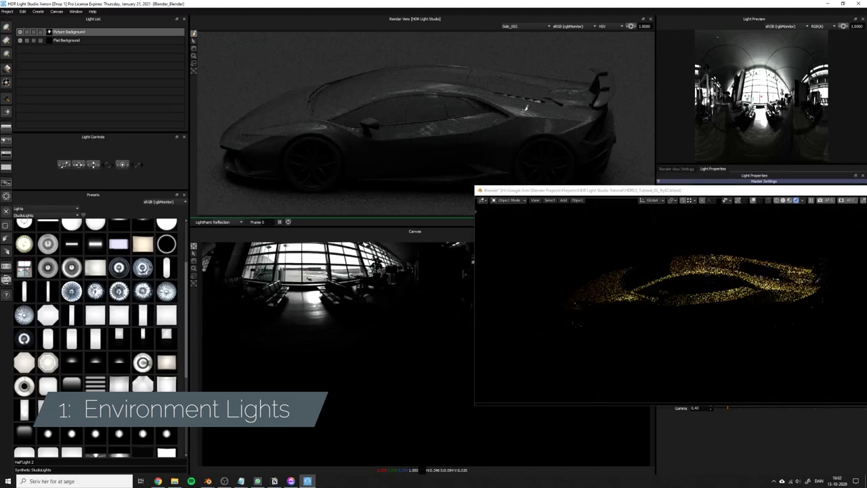
drag(309, 270, 269, 268)
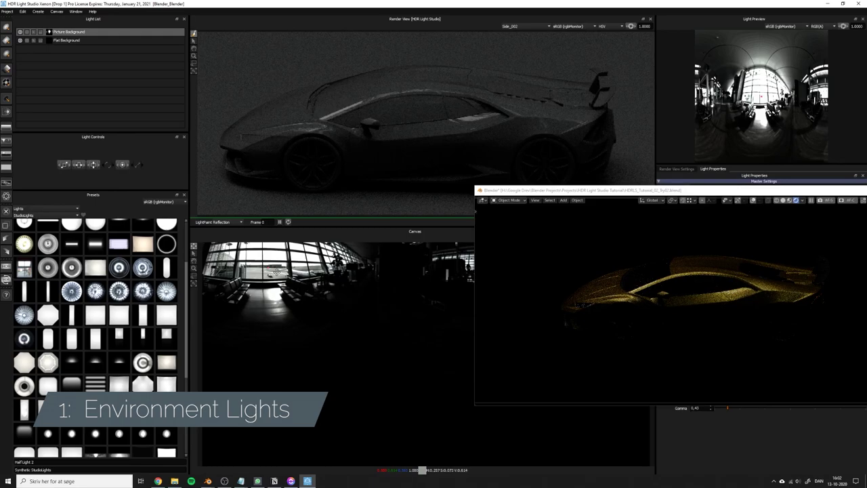
drag(254, 271, 239, 273)
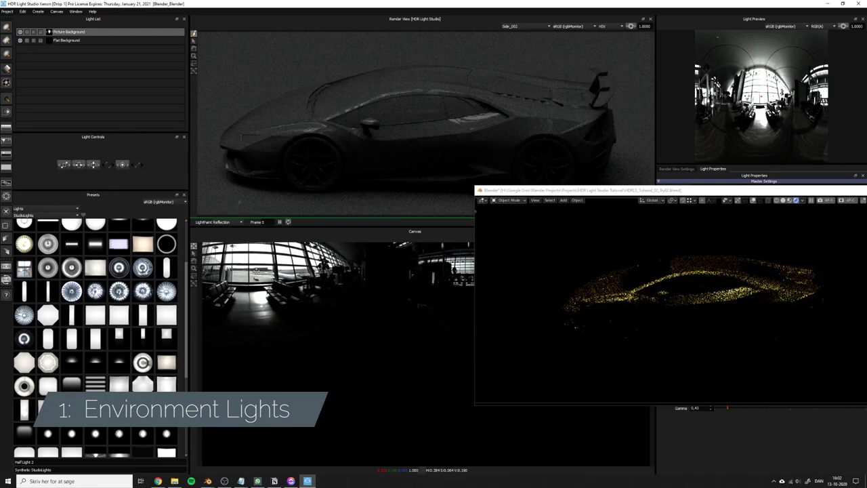
click(249, 263)
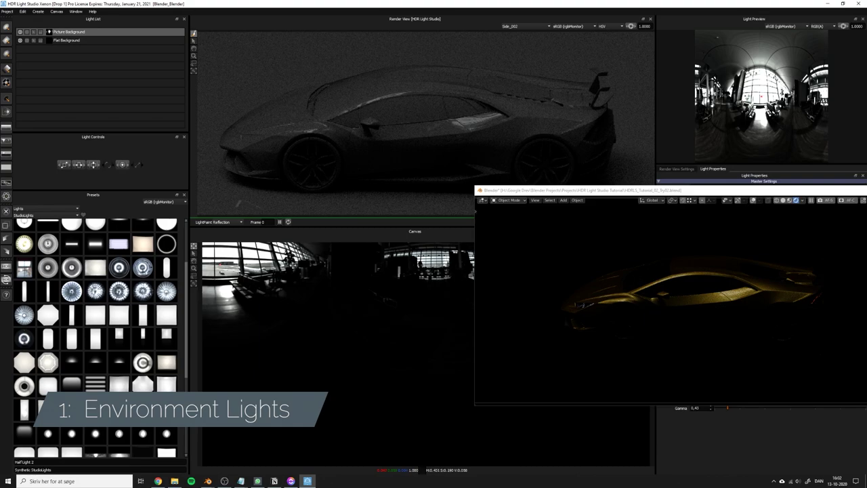
drag(529, 191, 258, 240)
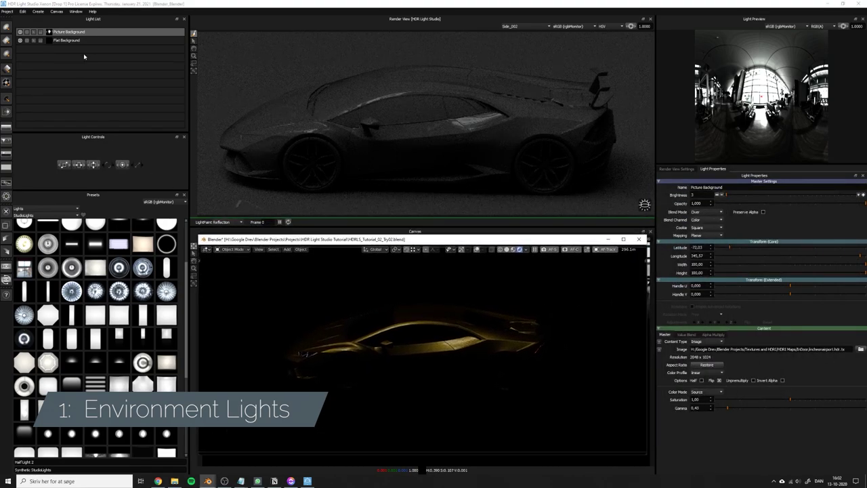
Duplicate the Picture Background and move the copy's bright windows to another area of the canvas
right_click(74, 33)
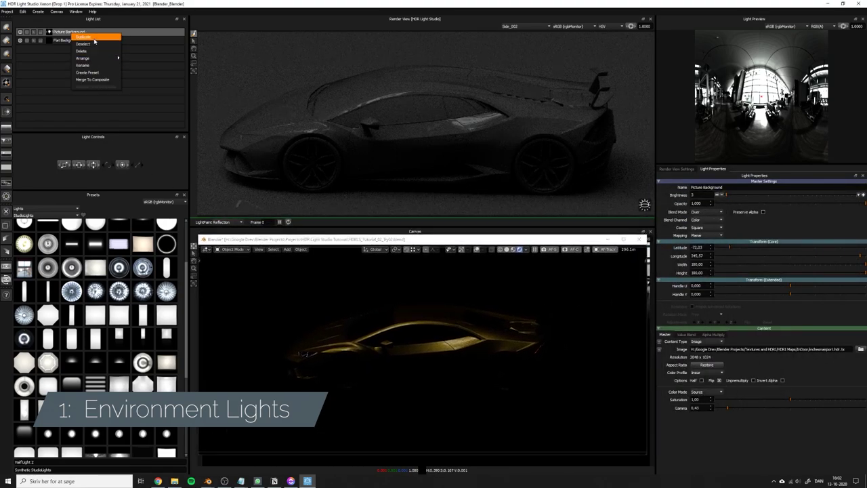
click(93, 44)
mouse_move(307, 107)
mouse_down()
mouse_move(299, 99)
mouse_move(325, 78)
mouse_move(399, 125)
mouse_move(440, 112)
mouse_move(477, 80)
mouse_move(466, 178)
mouse_up()
drag(462, 238, 799, 293)
click(562, 257)
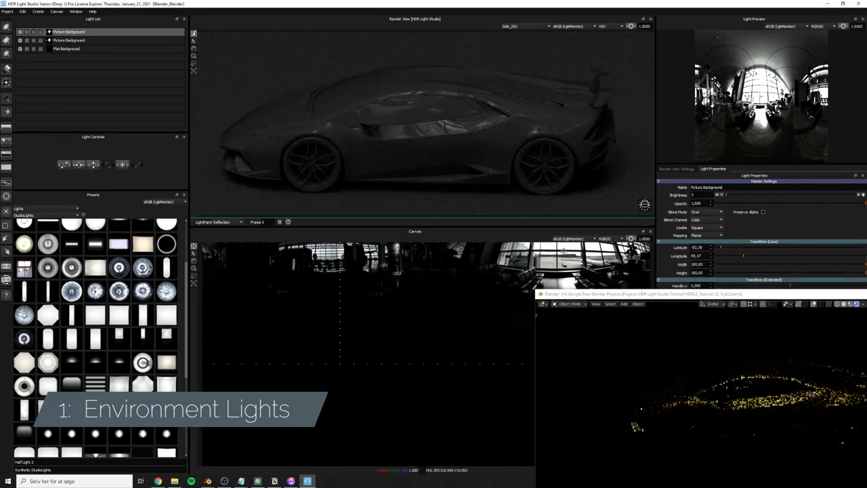
Set the duplicated Picture Background's blend mode to Add and reposition it to about latitude -84 and longitude 258
click(704, 212)
click(702, 222)
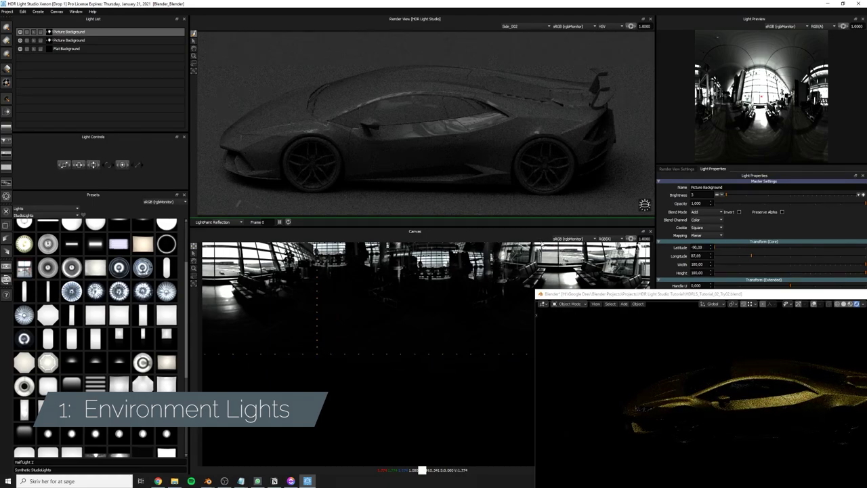
click(224, 252)
click(396, 247)
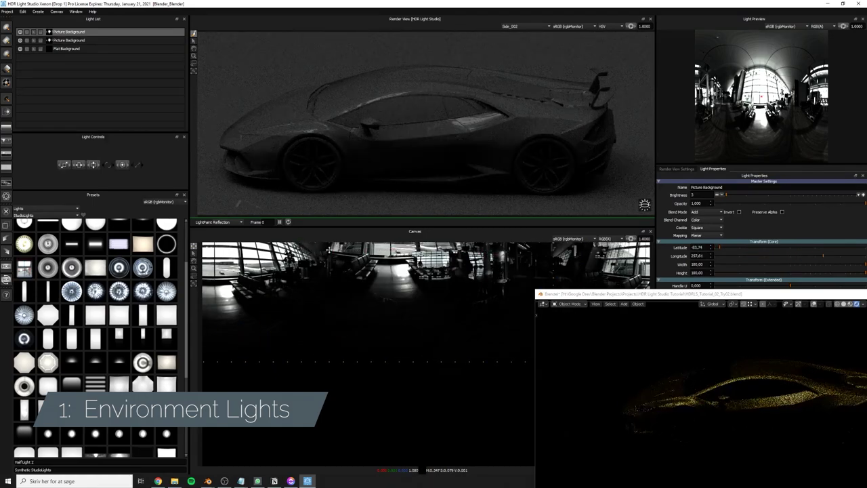
click(329, 251)
drag(723, 297, 390, 223)
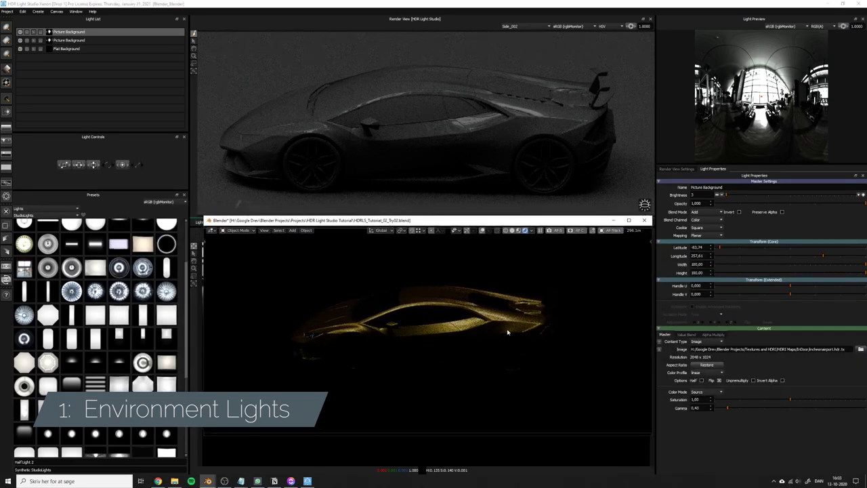
Compare the duplicated Picture Background's Over blend mode with Add, leaving Add selected
drag(481, 222, 474, 313)
click(703, 211)
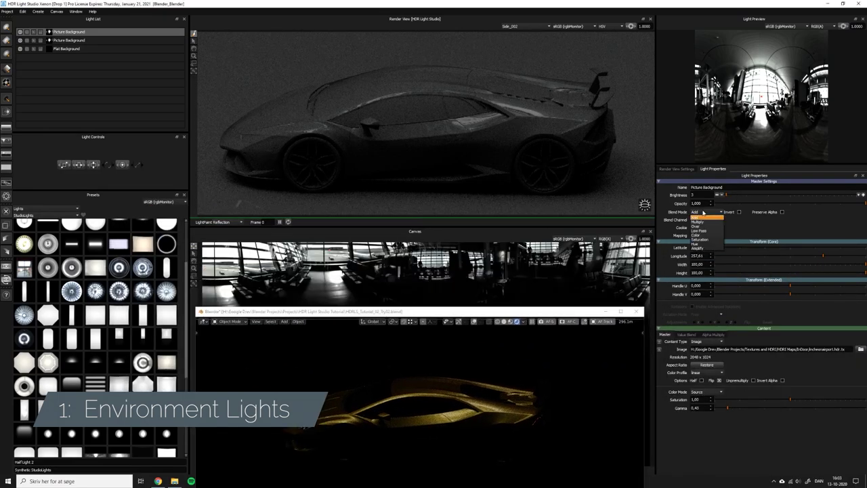
click(703, 219)
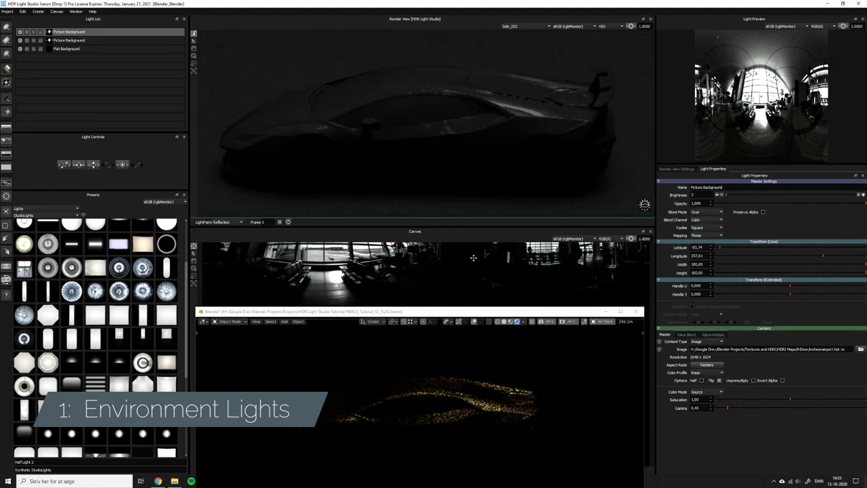
click(709, 214)
click(704, 217)
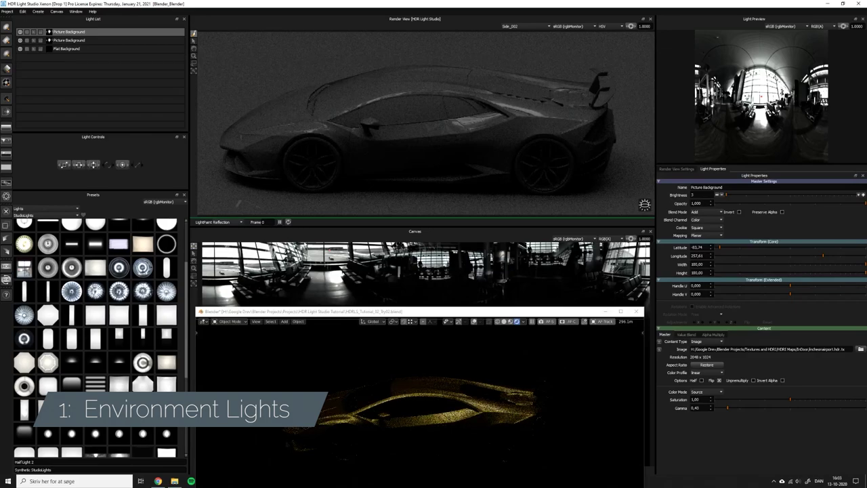
drag(448, 309, 447, 174)
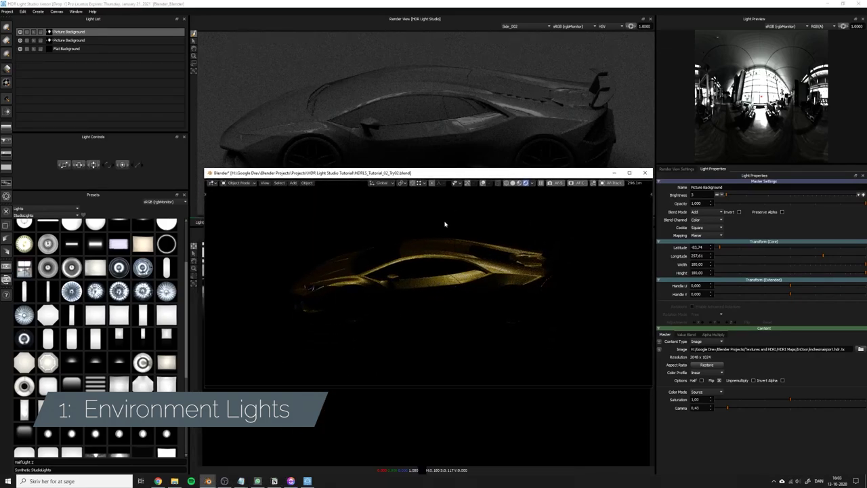
drag(444, 172, 437, 246)
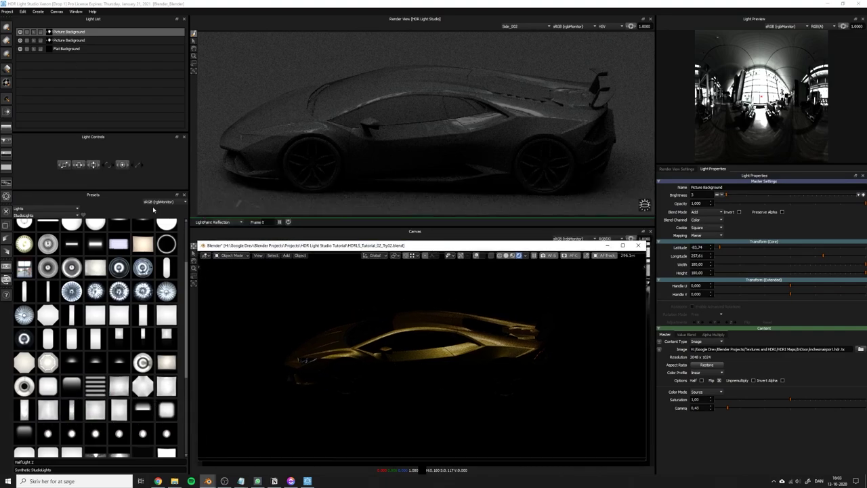
Add a soloed Round Light and place its reflection on the car's rear side, at about latitude -81 and longitude 16
scroll(68, 339, up, 3)
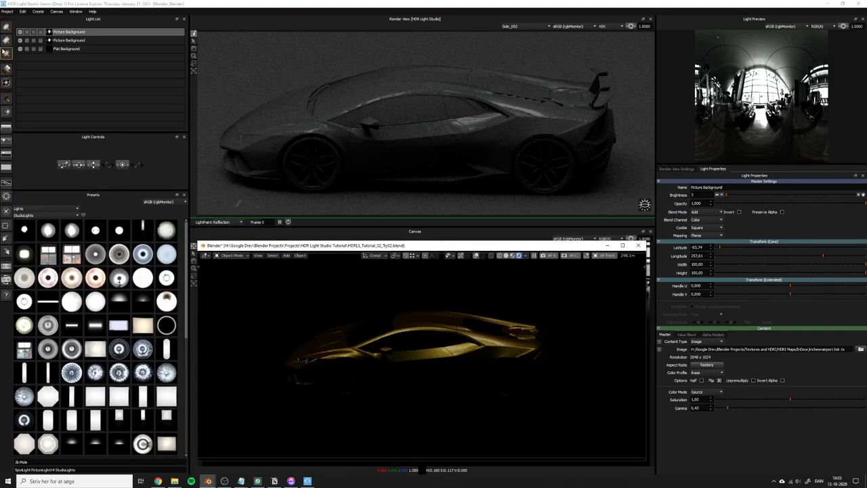
click(7, 28)
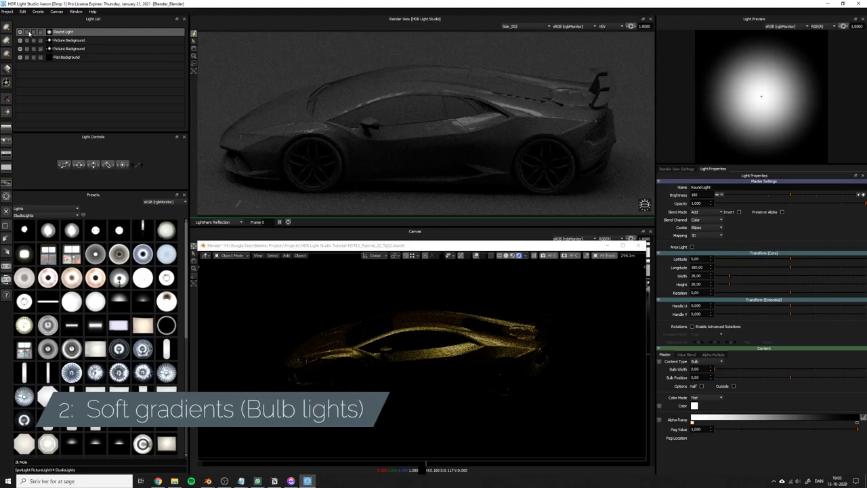
click(27, 33)
click(493, 120)
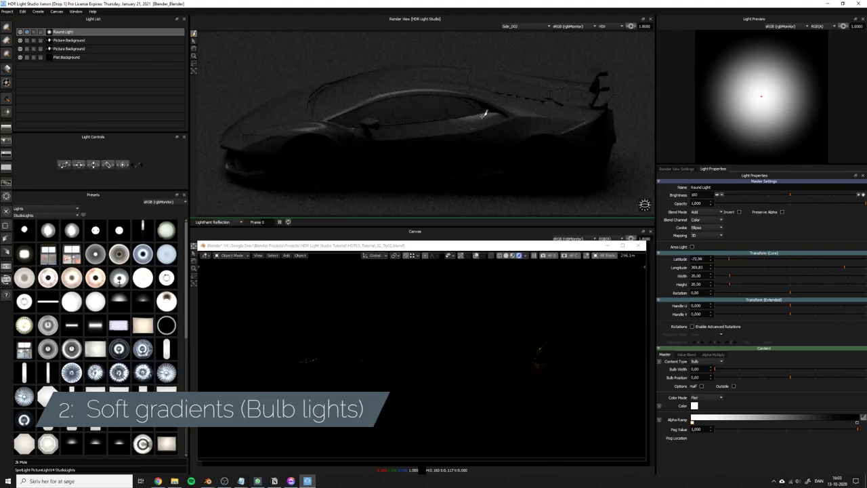
drag(483, 119, 485, 118)
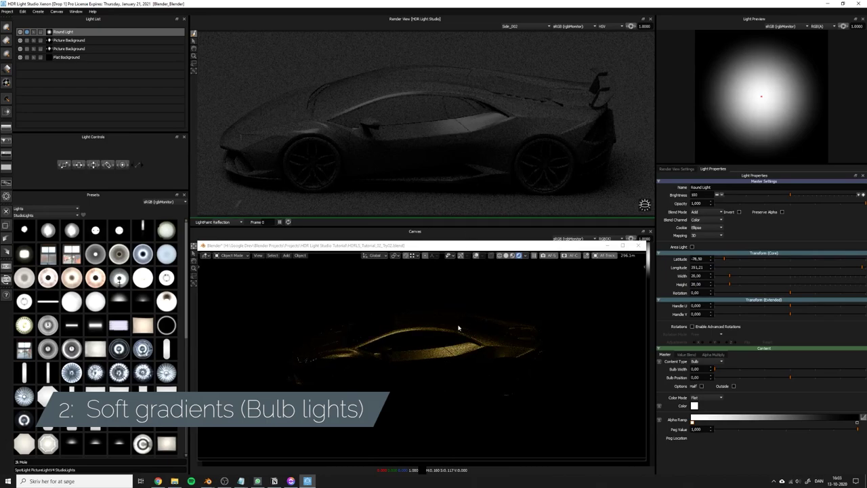
drag(510, 113, 504, 112)
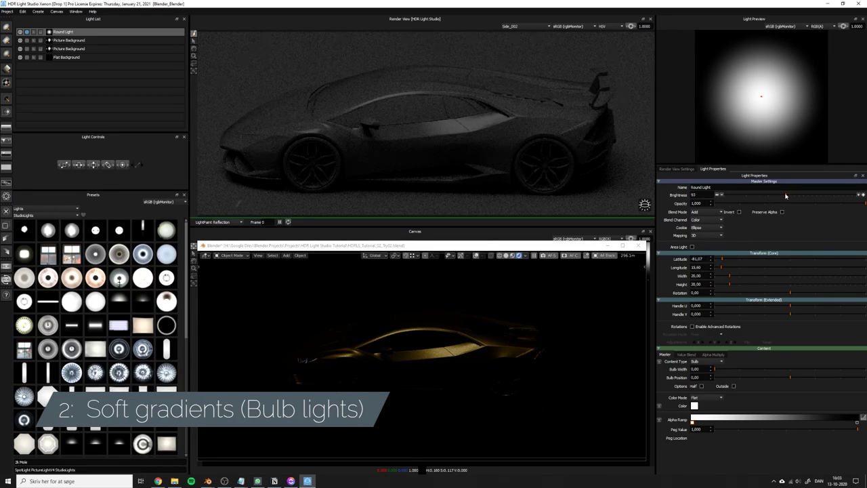
Set the Round Light's brightness to 92, bulb width to about 27 and bulb position to about 31
drag(715, 369, 711, 369)
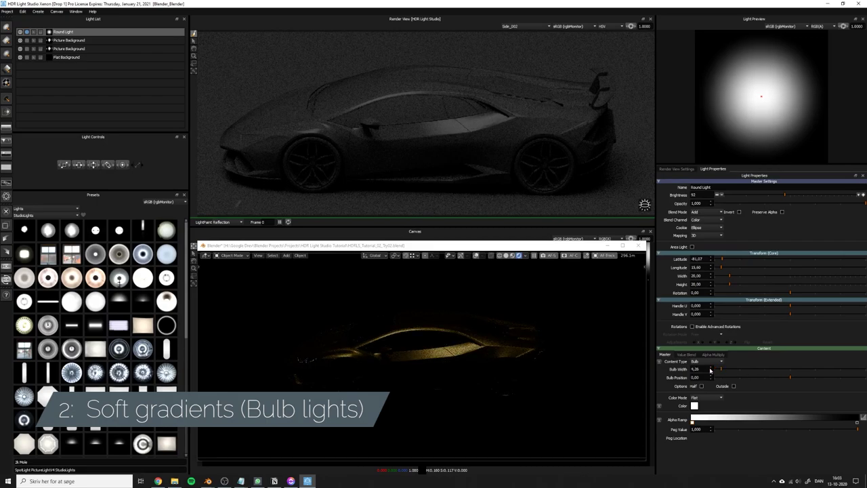
drag(790, 377, 840, 382)
drag(718, 369, 757, 370)
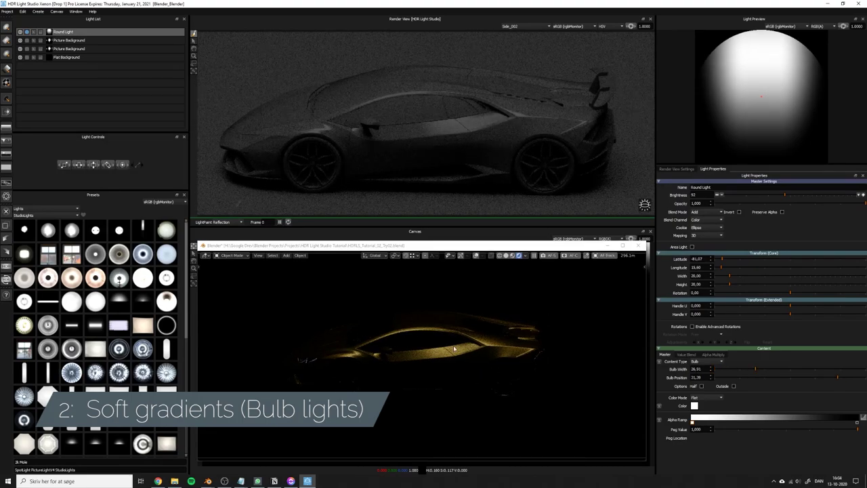
Raise the Round Light's brightness to about 178 and turn off its solo
drag(792, 196, 798, 196)
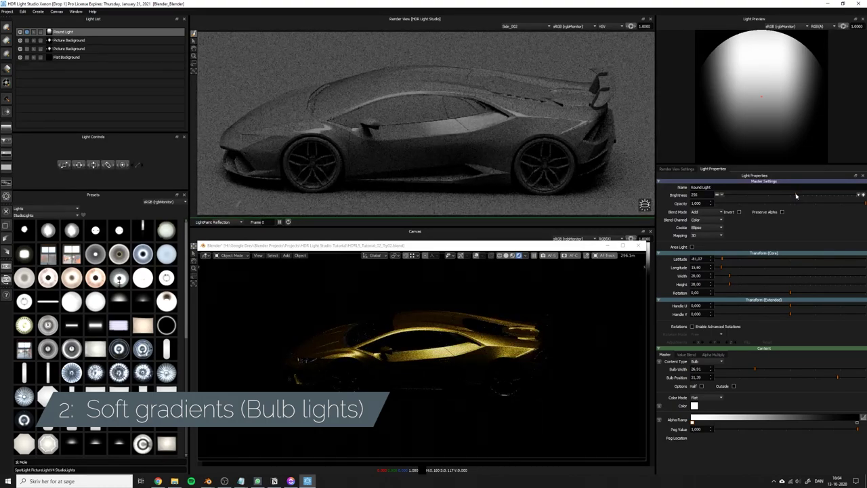
drag(794, 196, 793, 196)
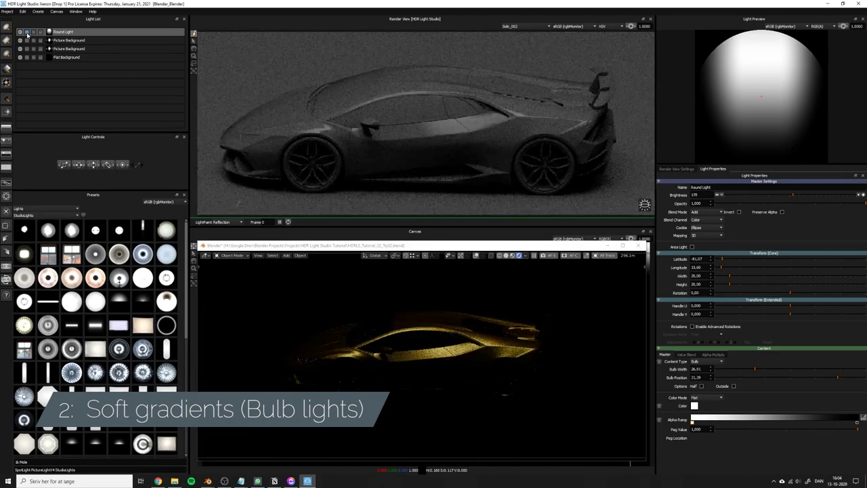
click(27, 33)
Add a soloed Rect Light and place its reflection on the car's side, at about latitude -55 and longitude 97
click(6, 40)
click(27, 33)
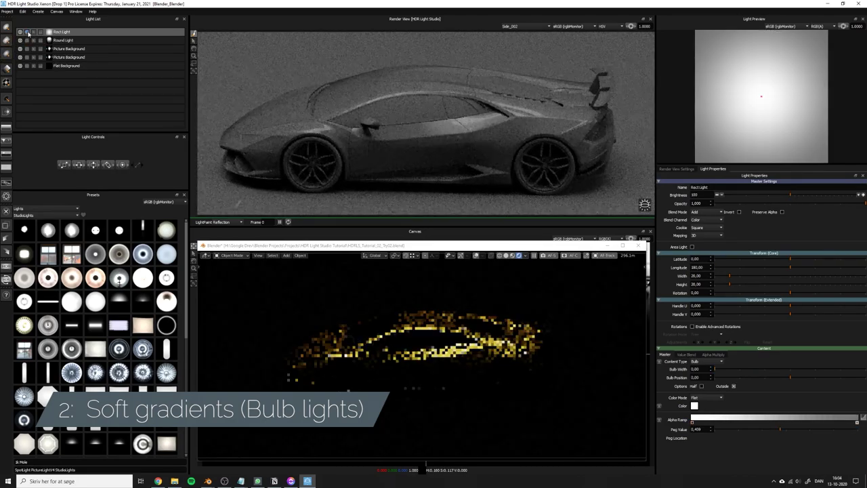
click(467, 123)
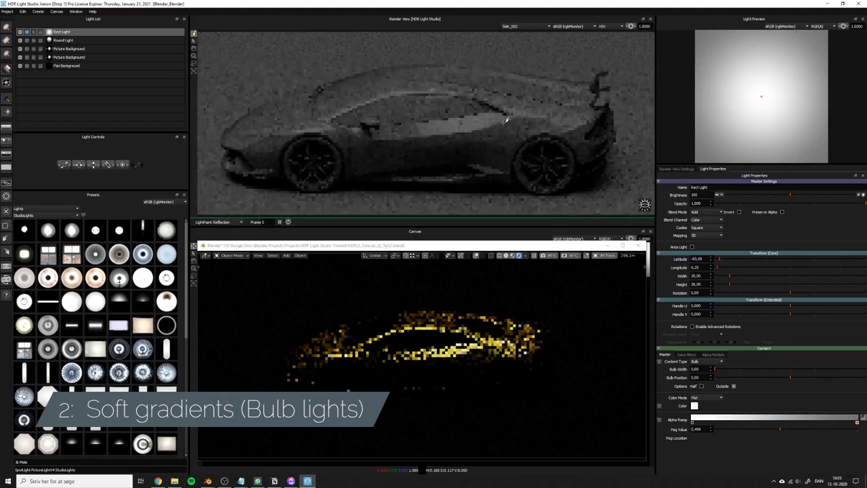
click(532, 119)
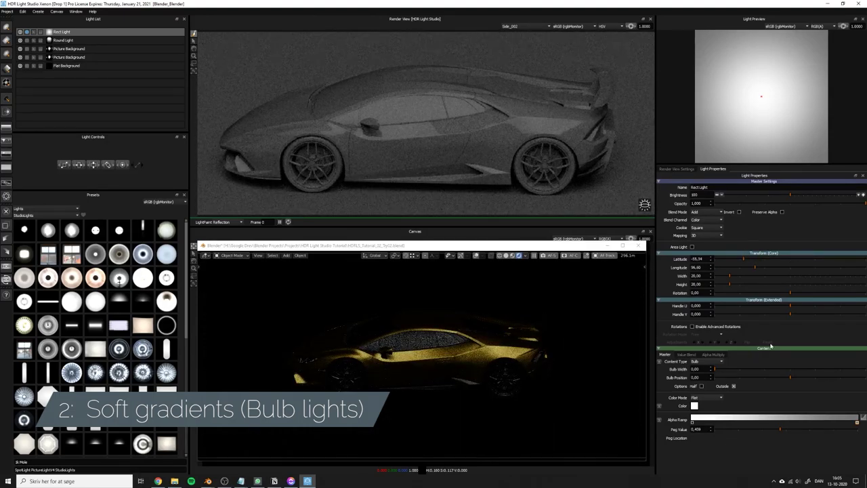
Try the Rect Light as a half bulb at brightness 431, about 53 wide and 11 high, reflecting on the car's side and upper body
click(702, 385)
click(527, 120)
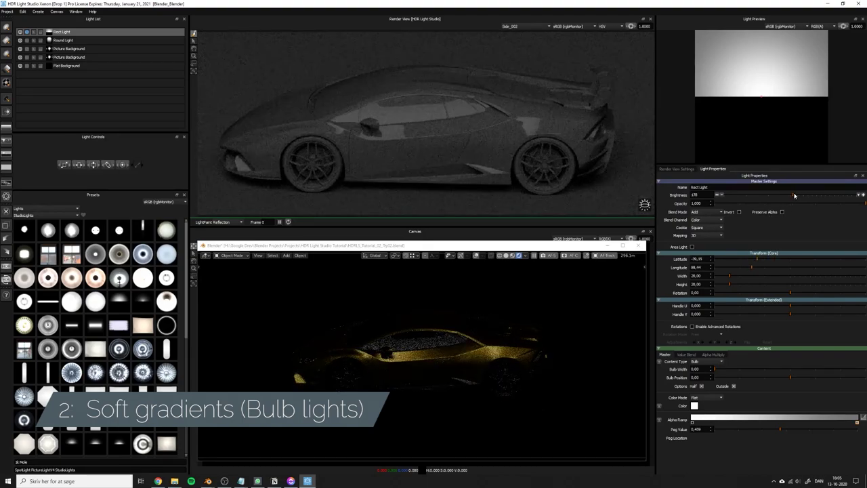
drag(793, 195, 804, 196)
mouse_move(731, 276)
mouse_down()
mouse_move(757, 280)
mouse_move(723, 284)
mouse_up()
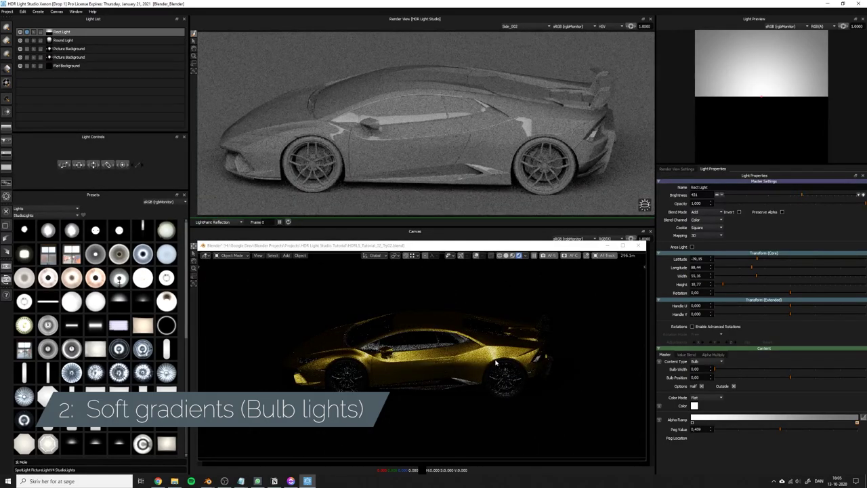
click(316, 126)
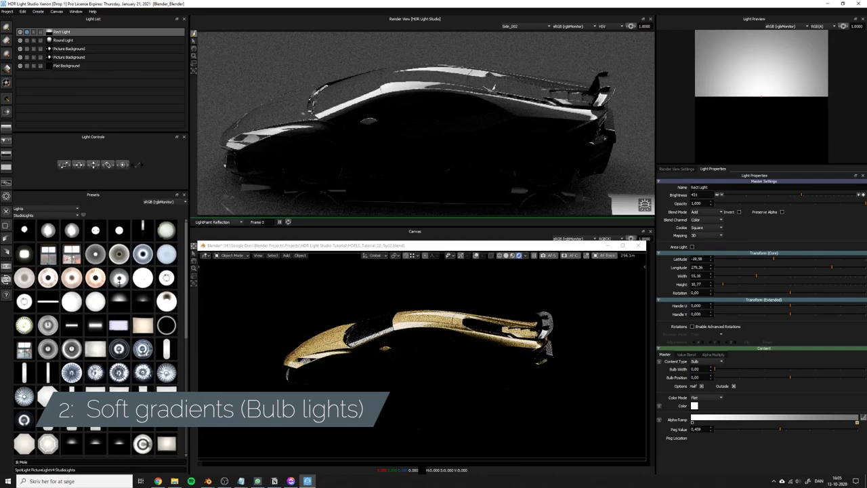
click(495, 102)
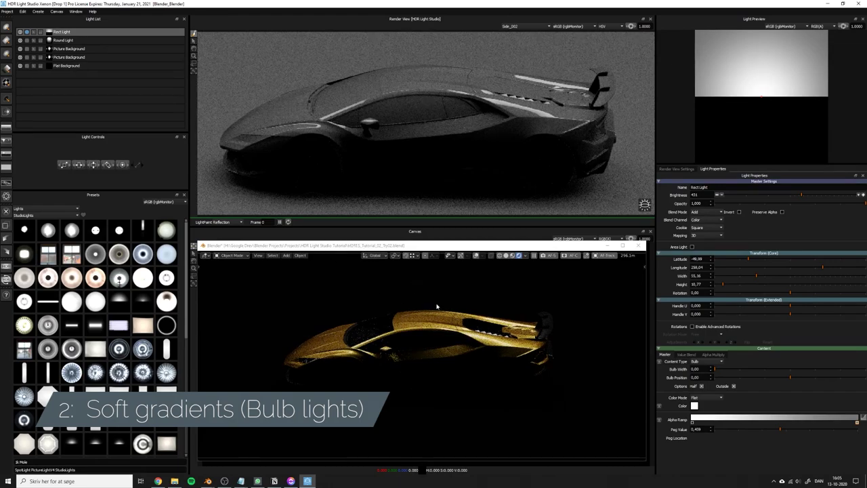
Turn off the Rect Light's solo, delete that light, and solo the Round Light again
click(27, 32)
right_click(82, 32)
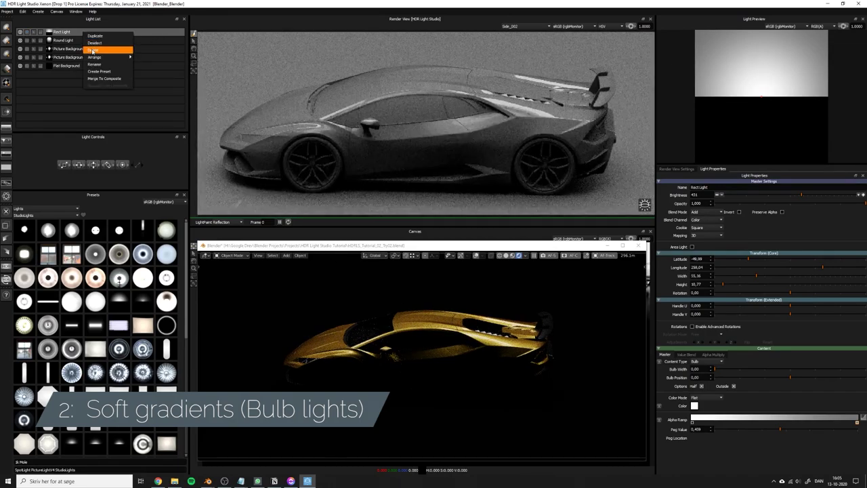
click(92, 50)
click(27, 33)
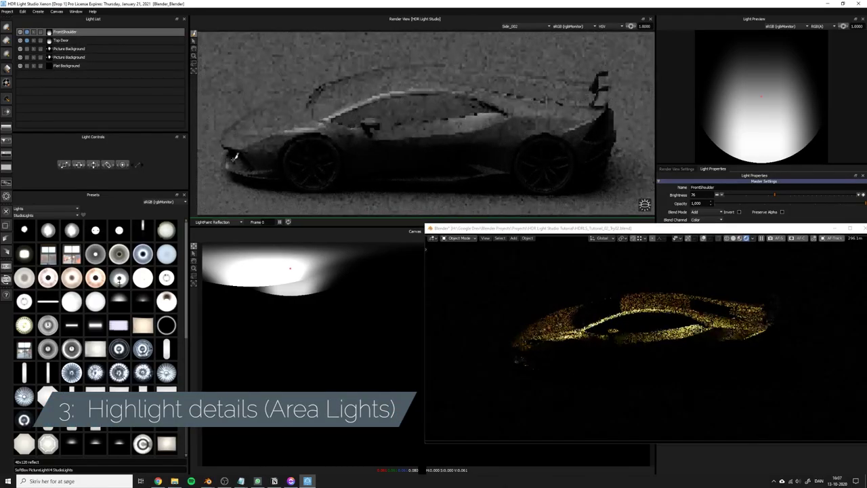
Place the FrontShoulder light's reflection on the car's front and set brightness 91, bulb width about 2 and bulb position about -48
drag(234, 159, 242, 165)
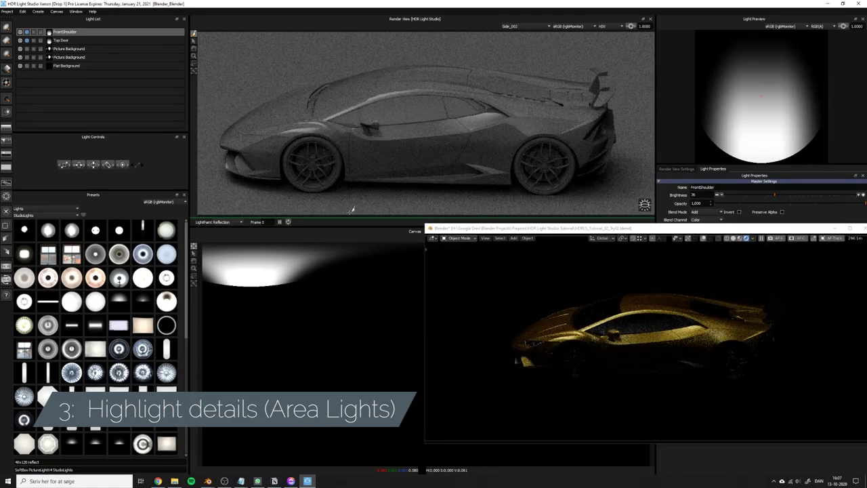
click(520, 229)
drag(520, 229, 273, 234)
click(768, 198)
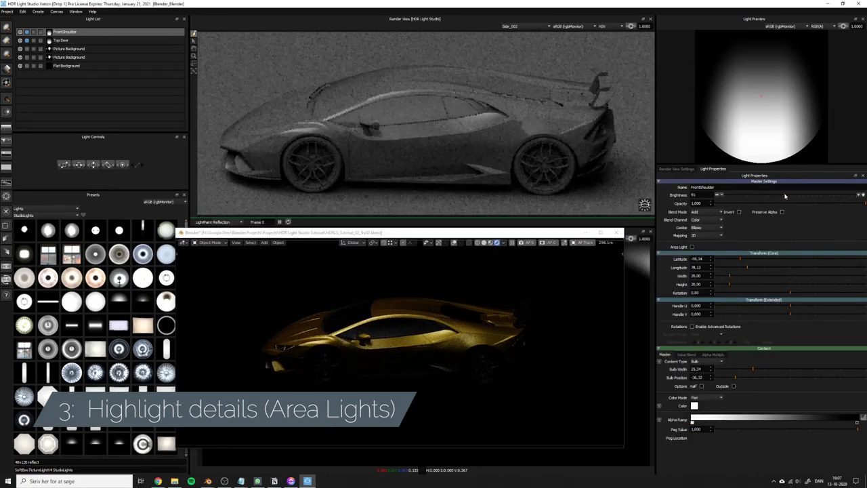
drag(755, 370, 718, 370)
mouse_move(735, 378)
mouse_down()
mouse_move(823, 378)
mouse_move(718, 380)
mouse_up()
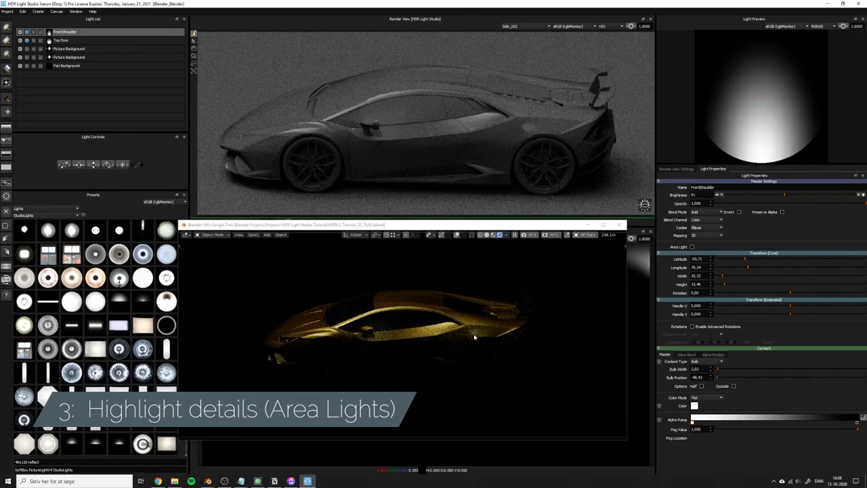
Turn the FrontShoulder light into an area light and arrange Blender's scene window beside the light's properties
click(692, 247)
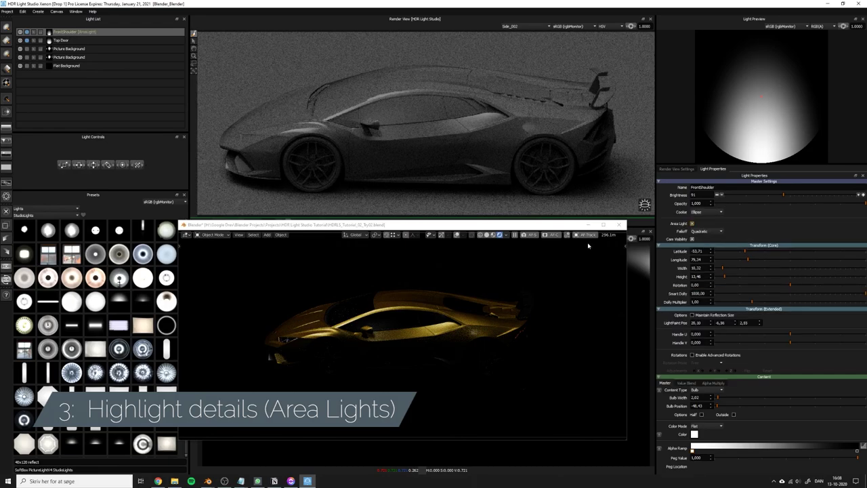
drag(489, 226, 505, 241)
key(alt+Tab)
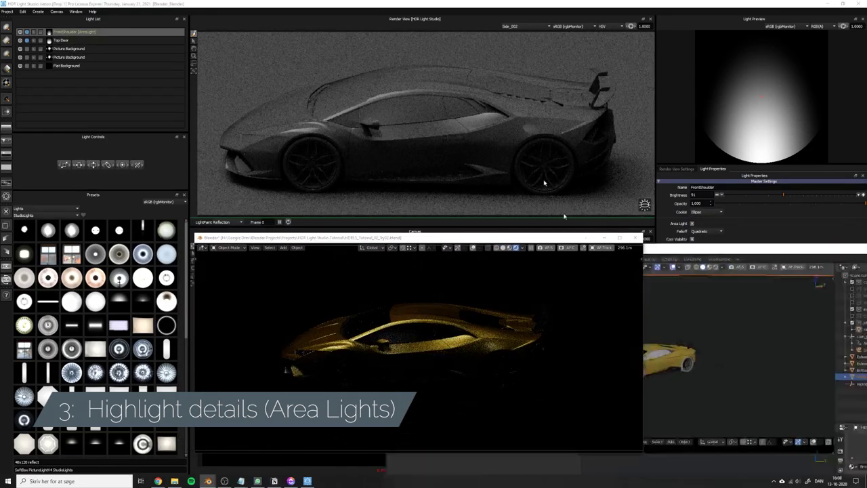
scroll(406, 151, down, 6)
double_click(402, 4)
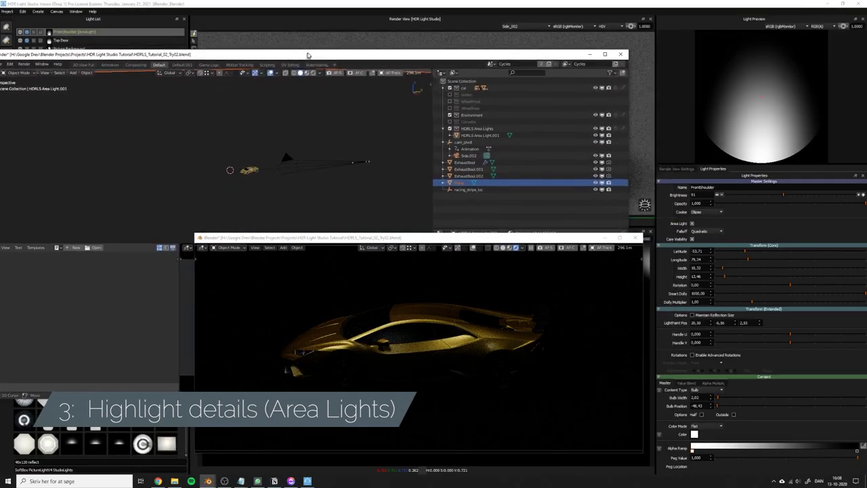
drag(560, 43, 548, 286)
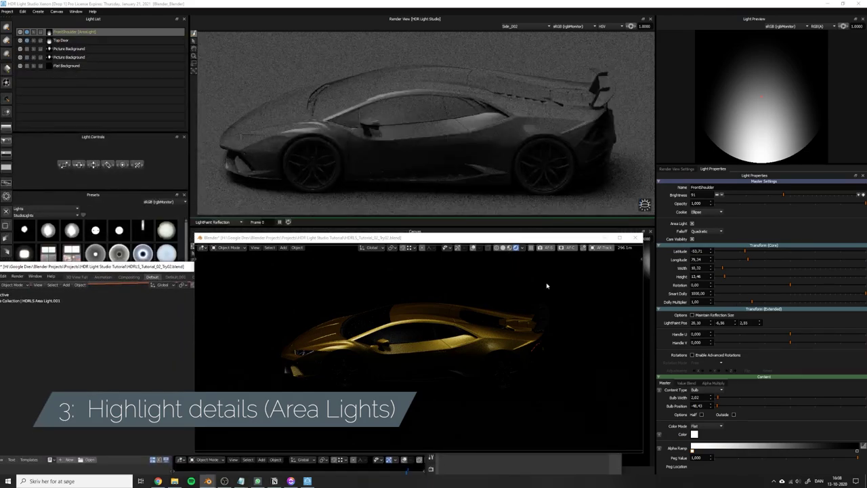
drag(439, 234, 556, 372)
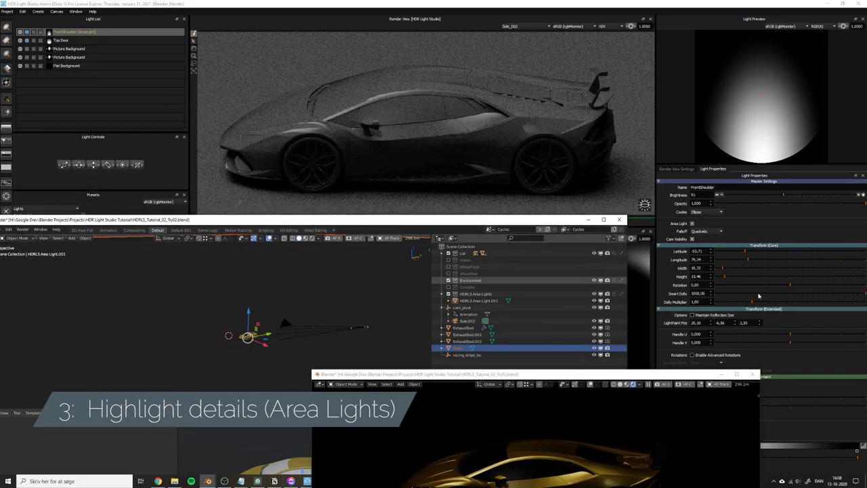
Set the area light's Smart Dolly to about 25 and bring Blender's scene window back to the front
click(755, 296)
drag(755, 296, 753, 296)
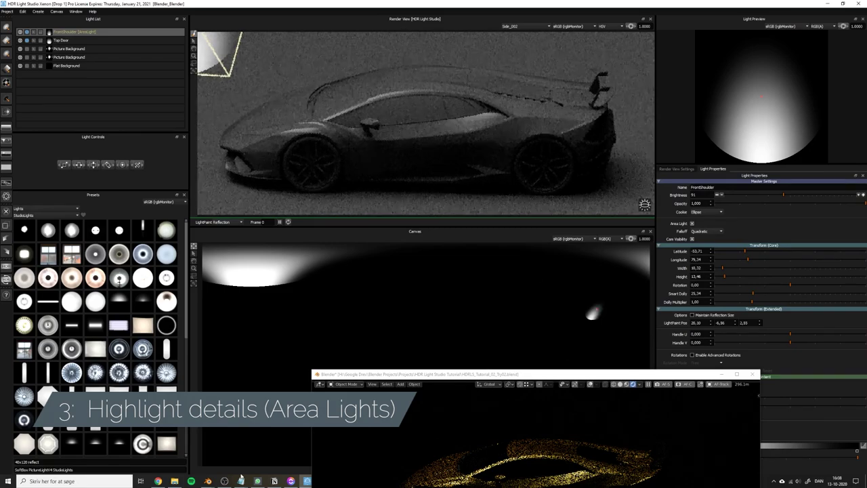
click(208, 481)
click(215, 468)
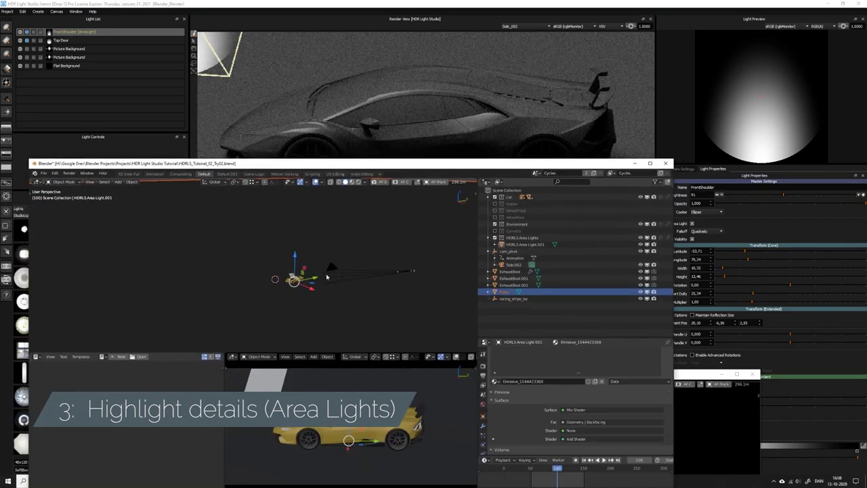
drag(412, 167, 406, 170)
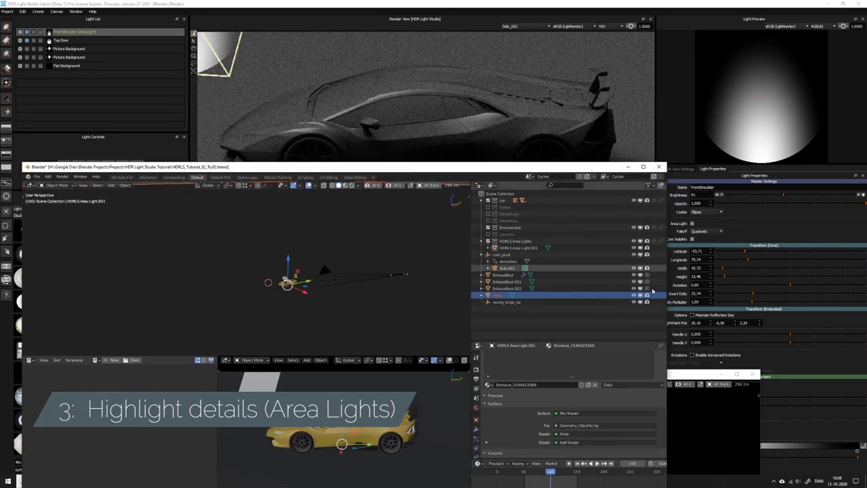
Set the Smart Dolly to about 34 and inspect the area light's distance above the car in Blender
click(759, 295)
drag(759, 294, 767, 295)
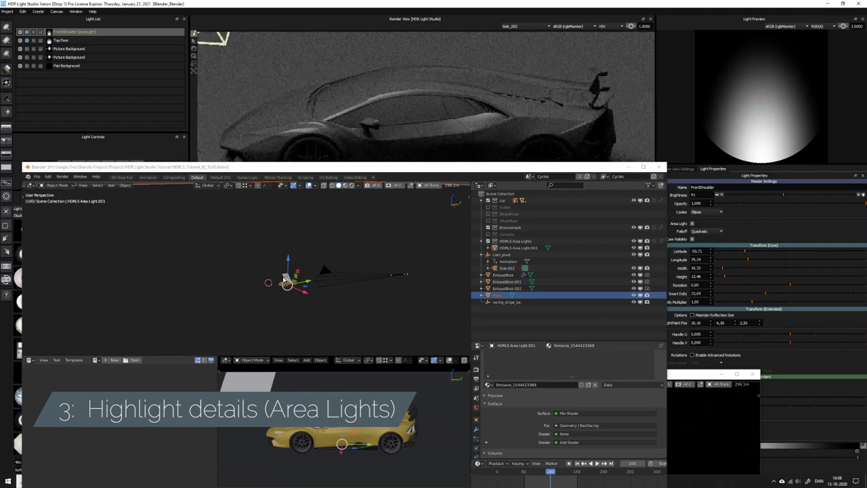
click(334, 168)
scroll(287, 286, up, 8)
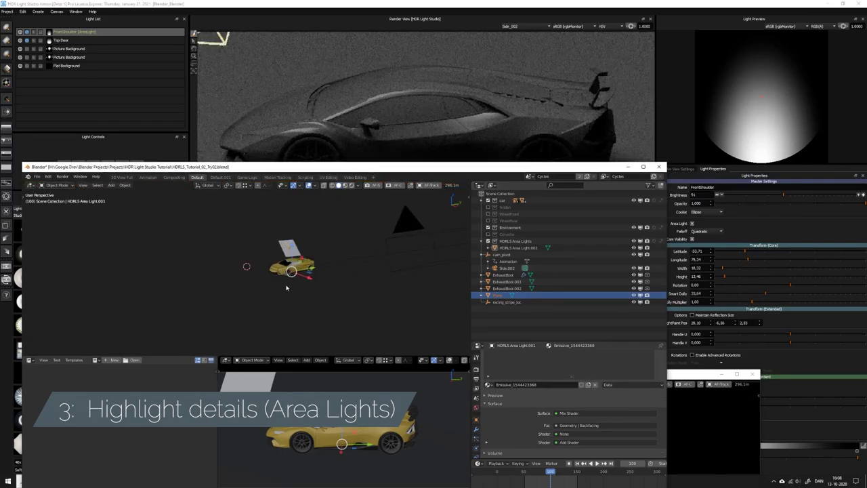
middle_drag(288, 269, 332, 272)
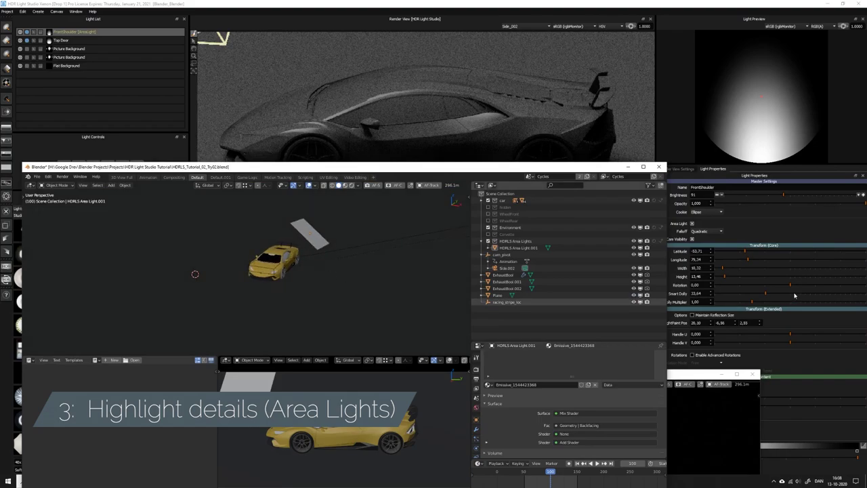
Compare the area light's distance at a Smart Dolly of about 114, leaving it at about 28
drag(769, 295, 796, 294)
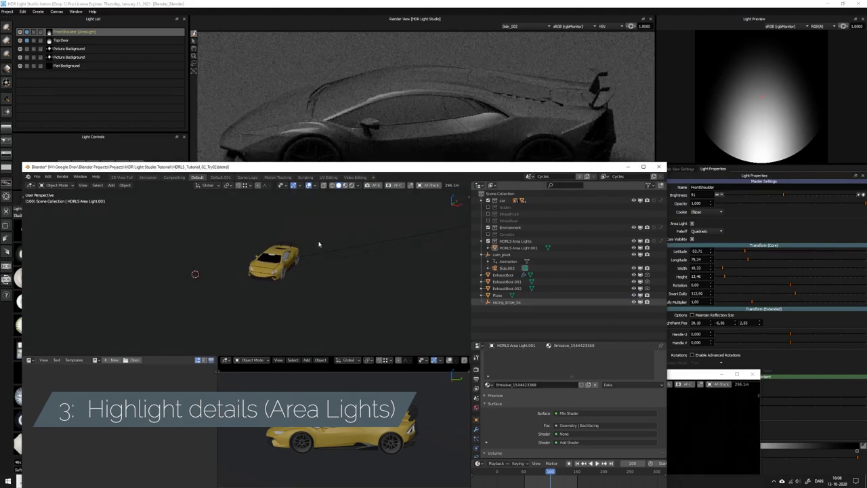
middle_drag(319, 244, 336, 251)
scroll(345, 247, down, 6)
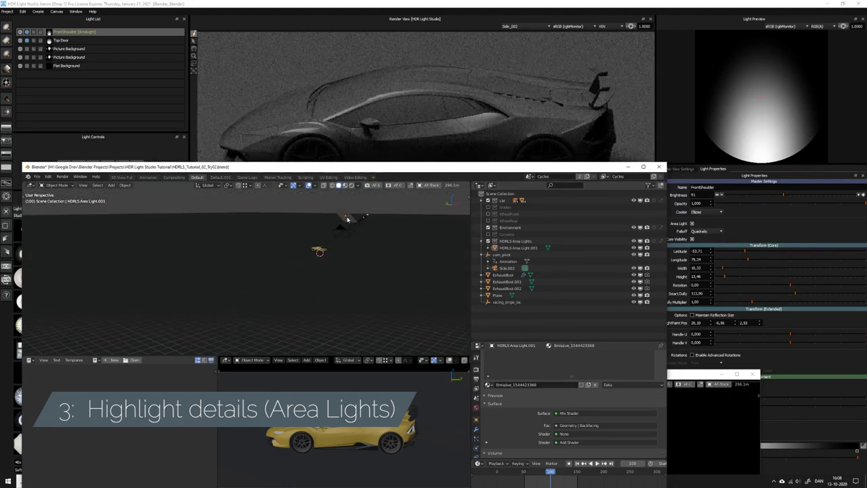
drag(795, 294, 758, 295)
middle_drag(304, 228, 300, 252)
scroll(300, 252, up, 4)
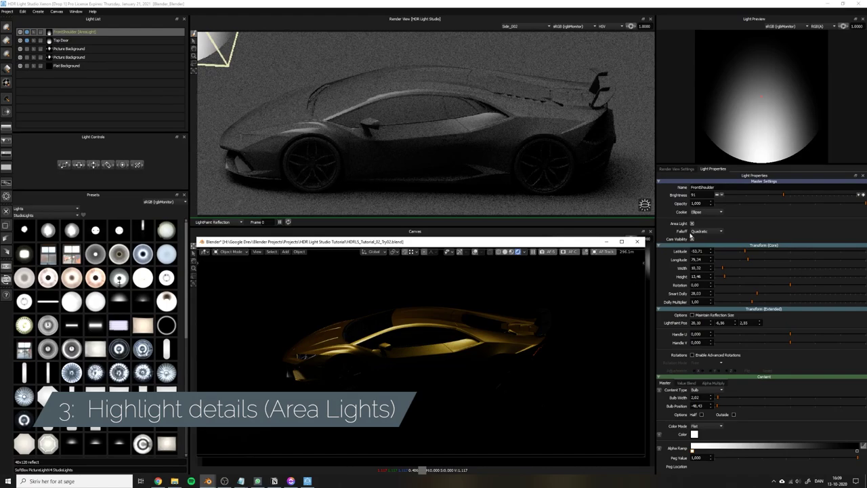
Compare the FrontShoulder light with Area Light off and on, leaving it on, and reposition its reflection on the front bumper
click(692, 224)
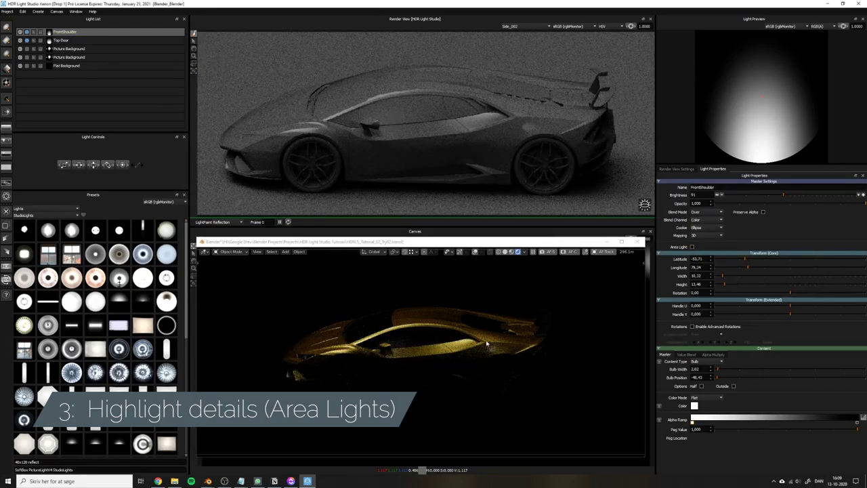
click(692, 247)
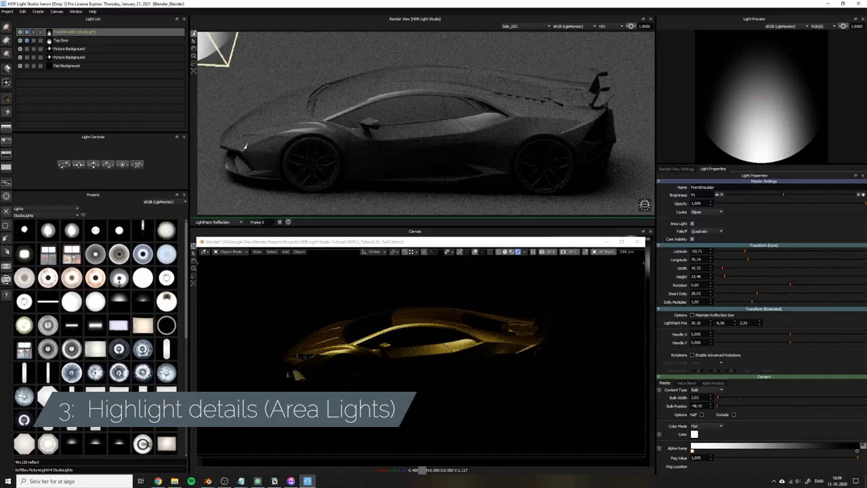
drag(240, 158, 249, 169)
drag(248, 168, 249, 168)
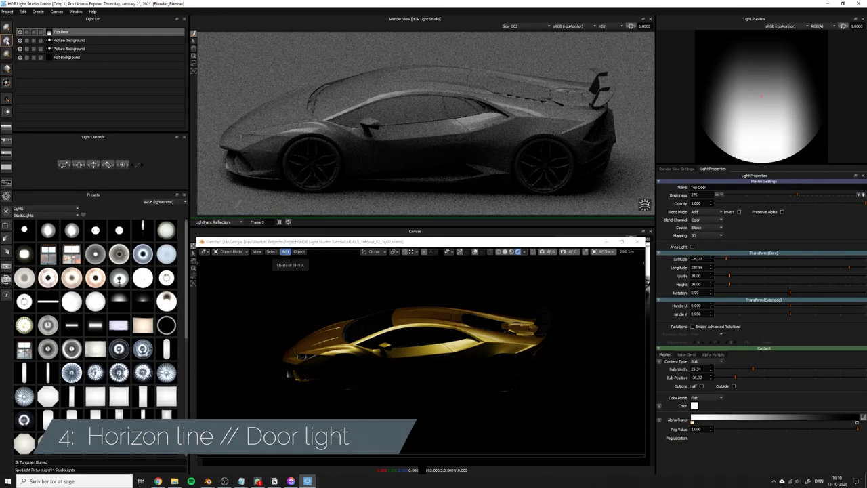
Add a soloed Gradient Light on the car's door at about latitude -44 and longitude 78, and uncover the canvas
click(7, 70)
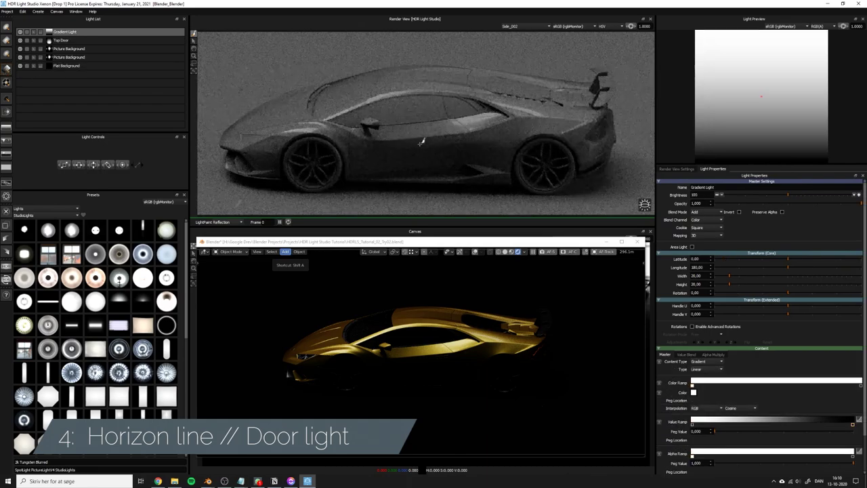
click(417, 135)
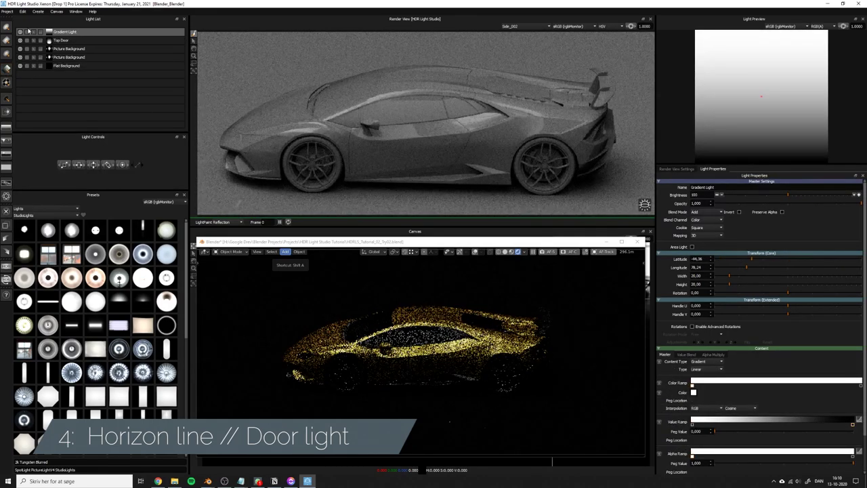
click(26, 33)
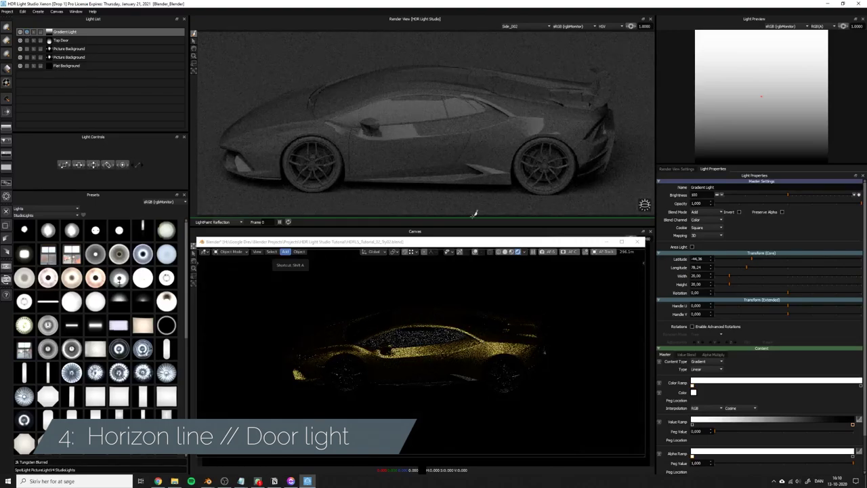
drag(553, 242, 372, 227)
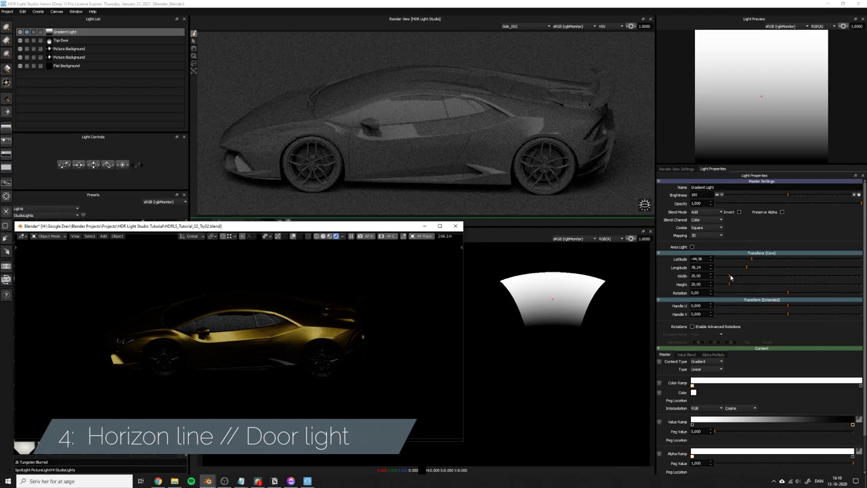
Resize the gradient light to about 60 wide and 14 high, positioned at about latitude -19 and longitude 75
mouse_move(730, 278)
mouse_down()
mouse_move(759, 277)
mouse_move(736, 285)
mouse_up()
drag(553, 300, 550, 312)
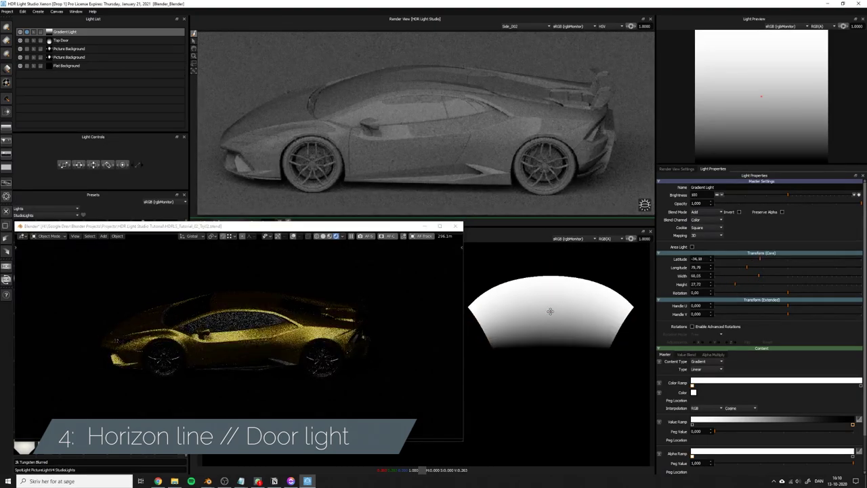
click(552, 322)
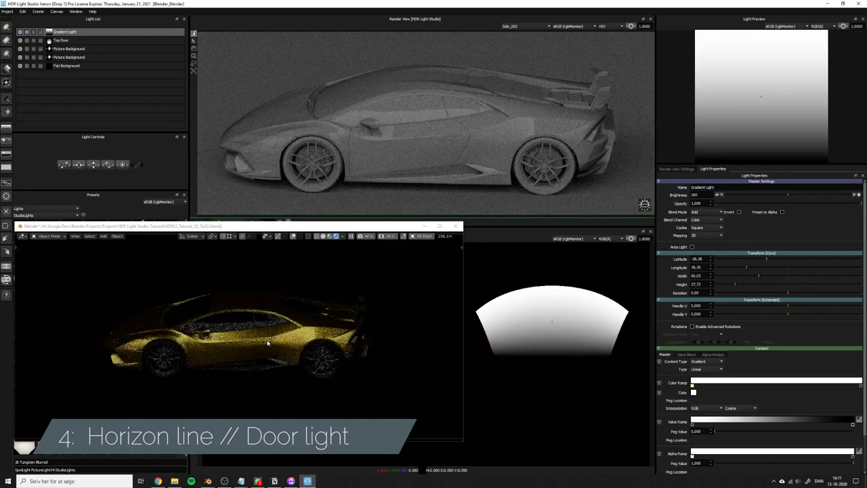
drag(565, 314, 568, 313)
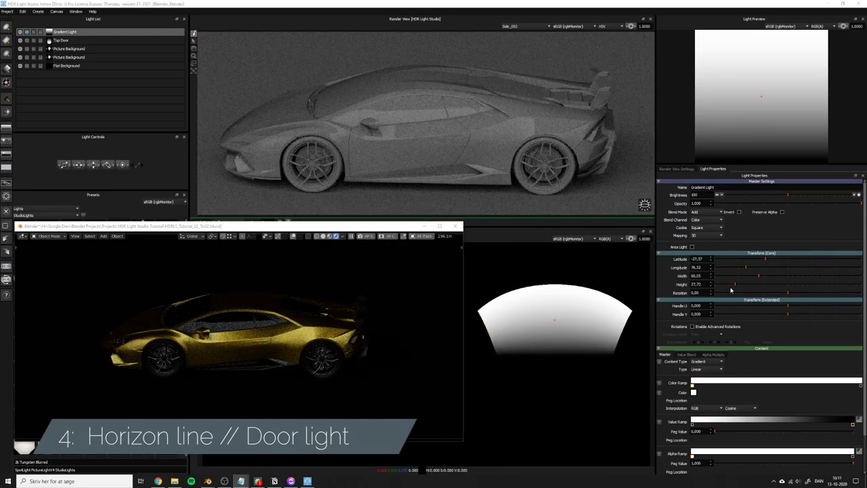
drag(735, 285, 725, 285)
drag(554, 320, 557, 332)
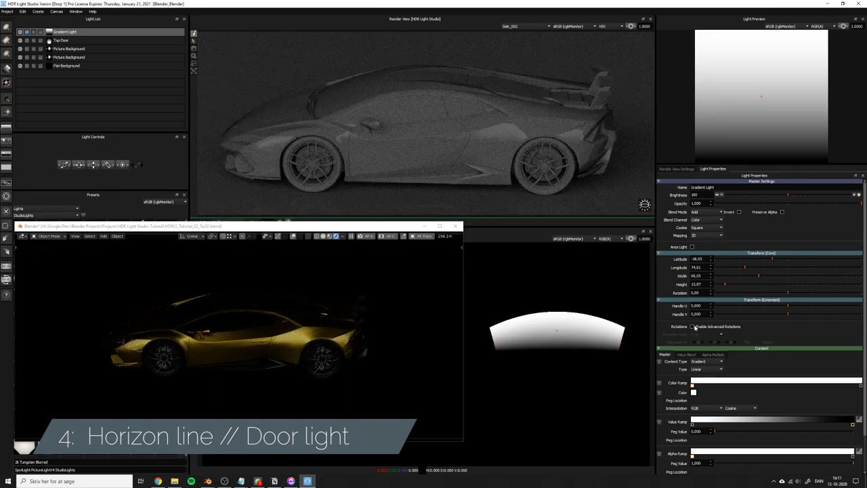
Turn the gradient light into an area light at a Smart Dolly of about 216 and hide it from the camera
click(692, 247)
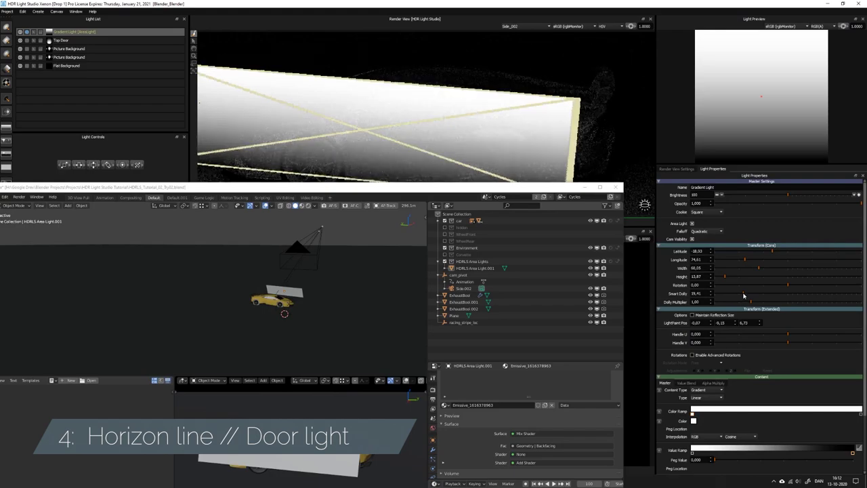
drag(743, 297, 801, 295)
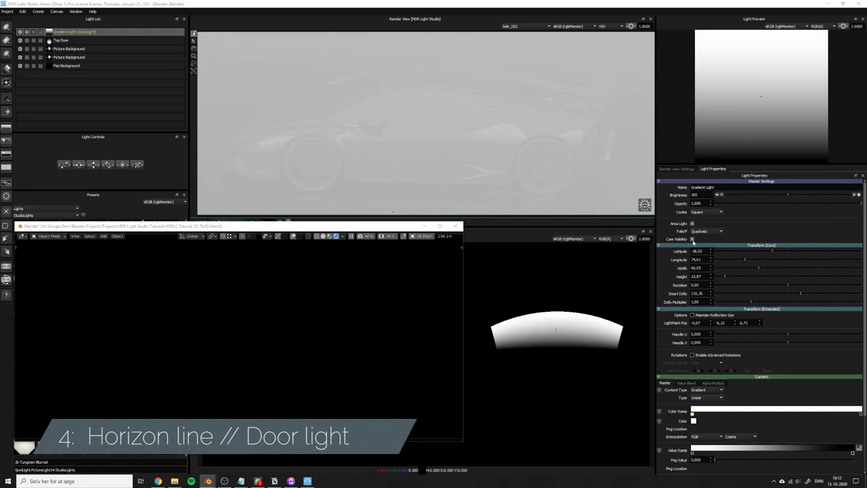
click(693, 240)
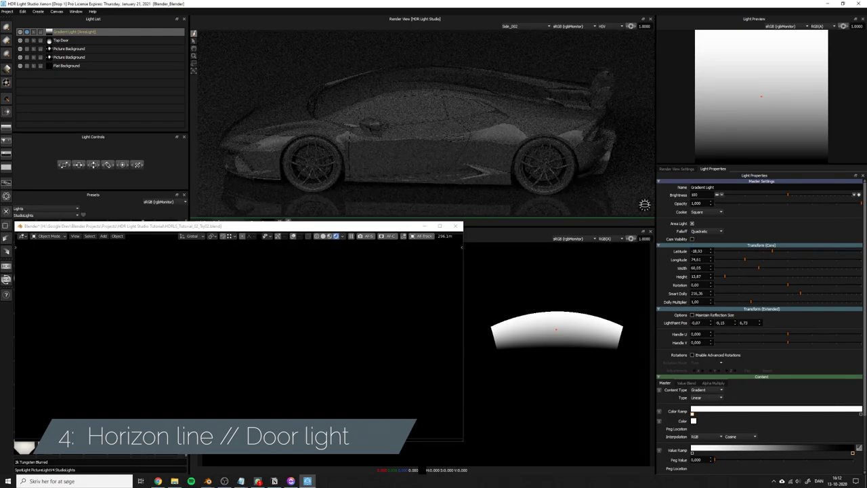
Set the gradient light's Smart Dolly to about 29 and move the Blender window over the canvas, clear of the presets
drag(352, 226, 490, 236)
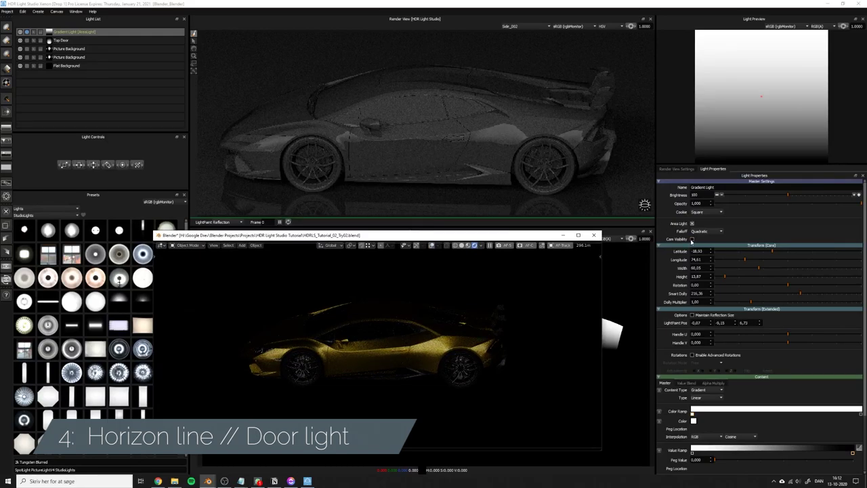
click(758, 295)
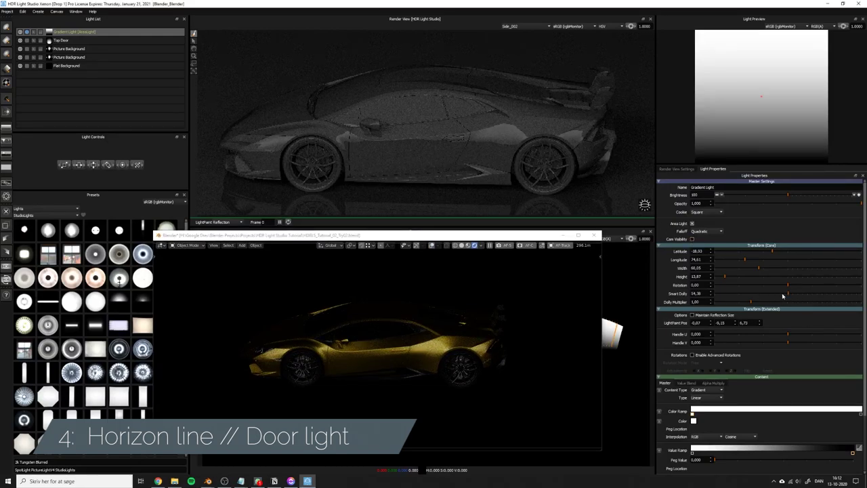
drag(771, 295, 757, 295)
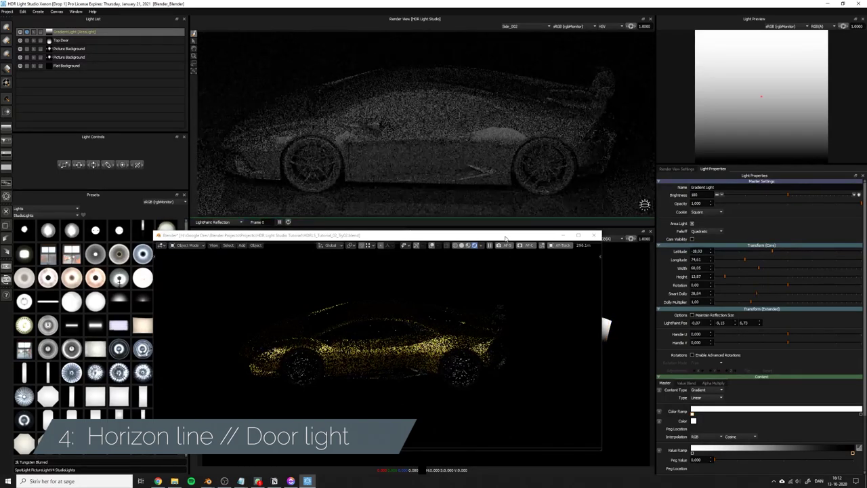
drag(513, 236, 563, 246)
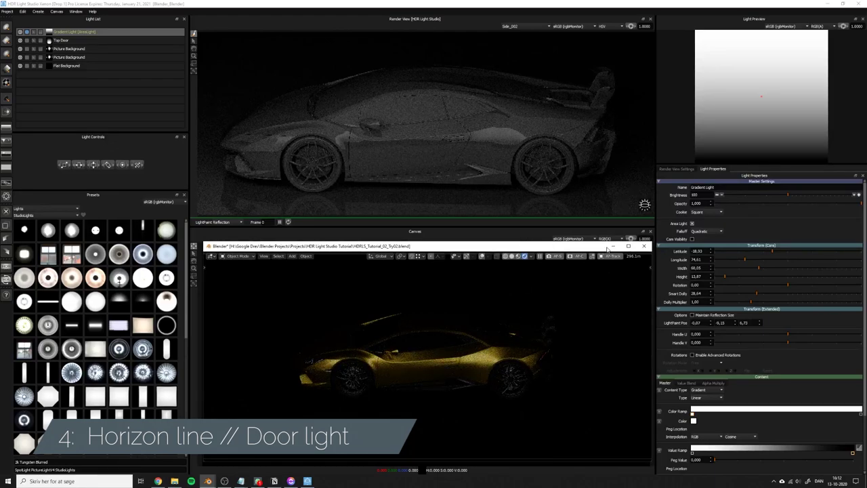
Raise the gradient light's brightness to about 301
click(771, 310)
click(790, 194)
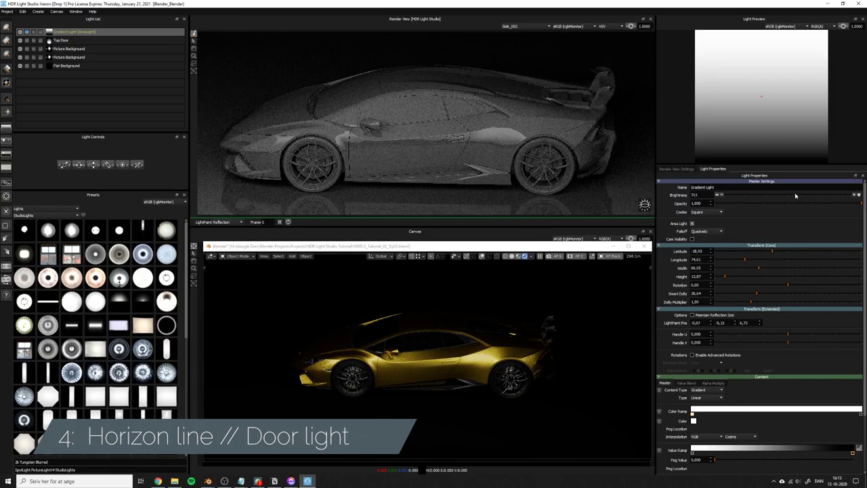
drag(796, 195, 795, 196)
Reshape the gradient light's value ramp in the custom gradient editor with a middle peg at location 0.560 and value 0.737
click(860, 448)
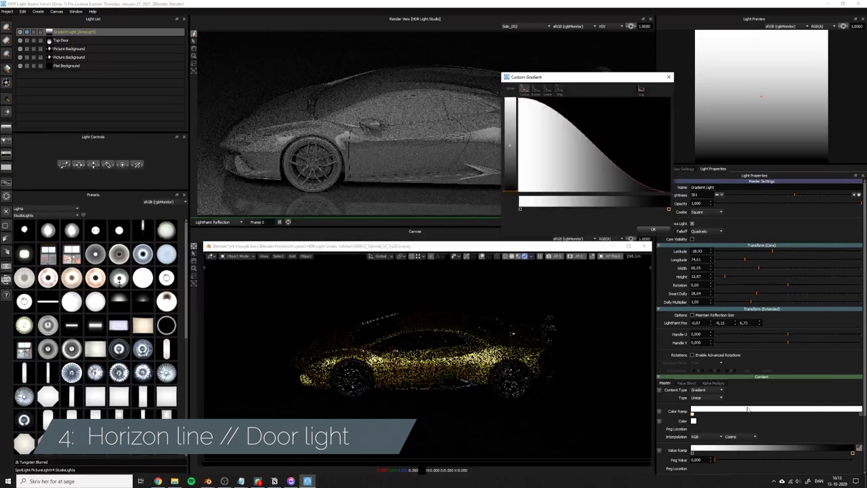
click(641, 90)
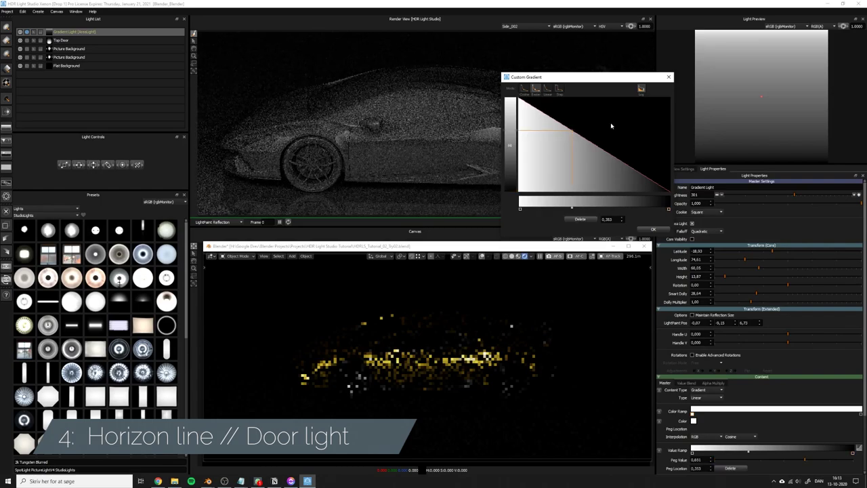
drag(612, 122, 604, 124)
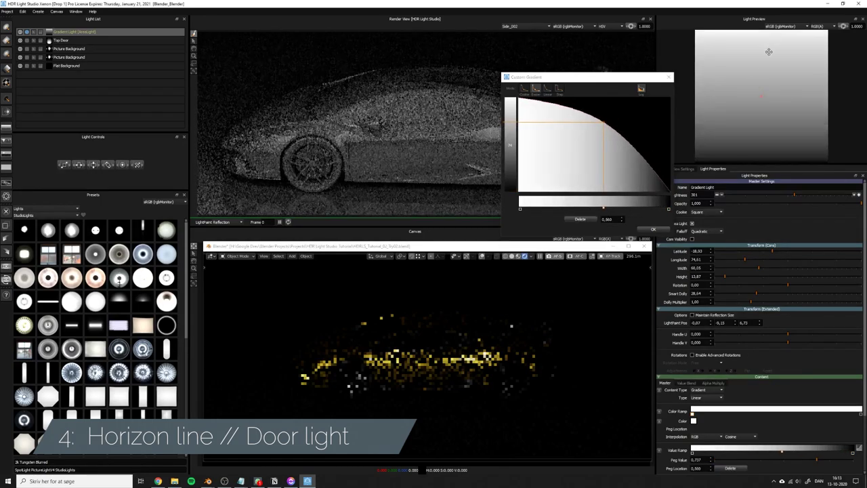
click(776, 19)
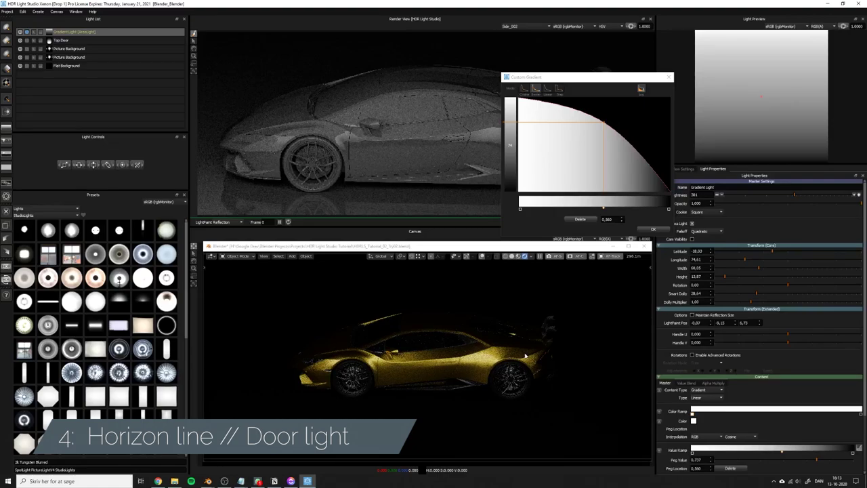
drag(578, 79, 366, 71)
click(455, 69)
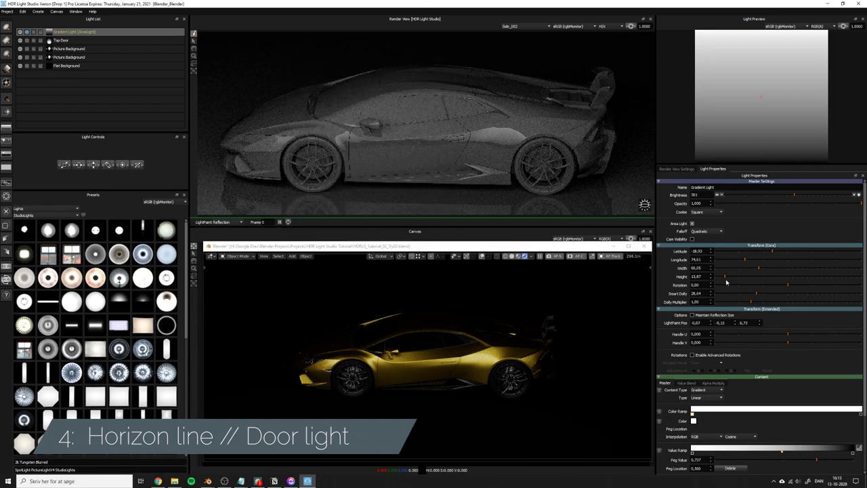
Widen the gradient light to about 183 and turn off its solo to view it together with the other lights
drag(766, 270, 795, 268)
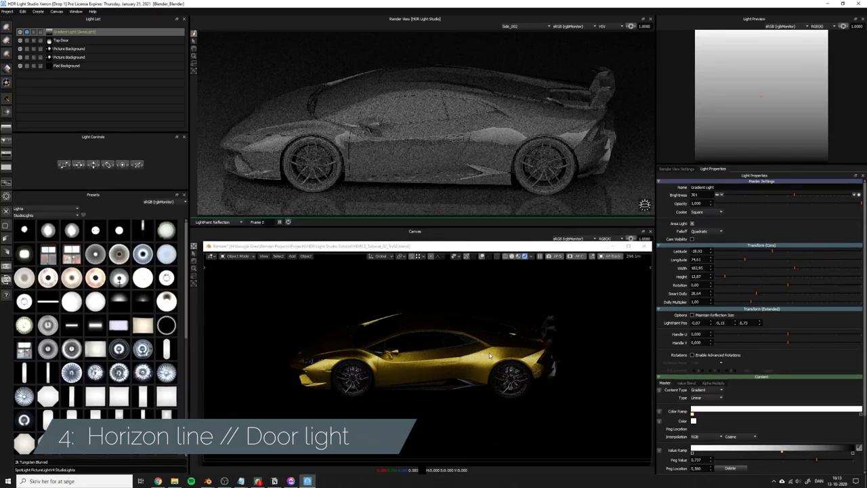
click(28, 31)
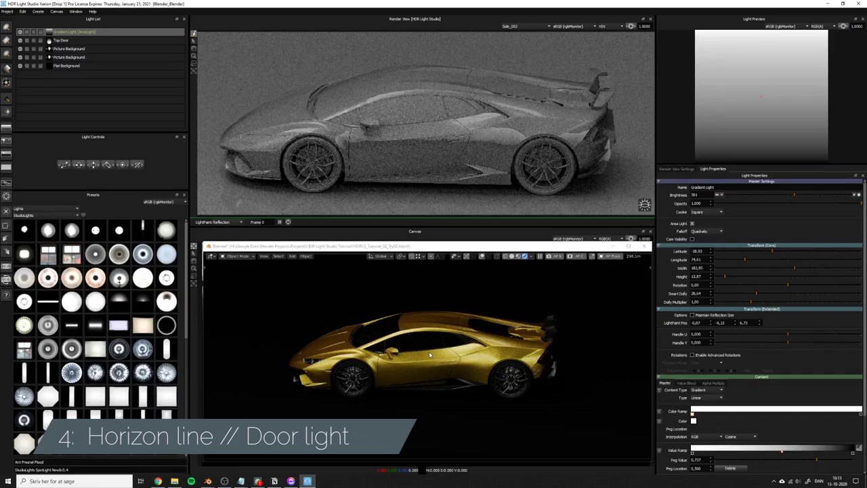
click(433, 358)
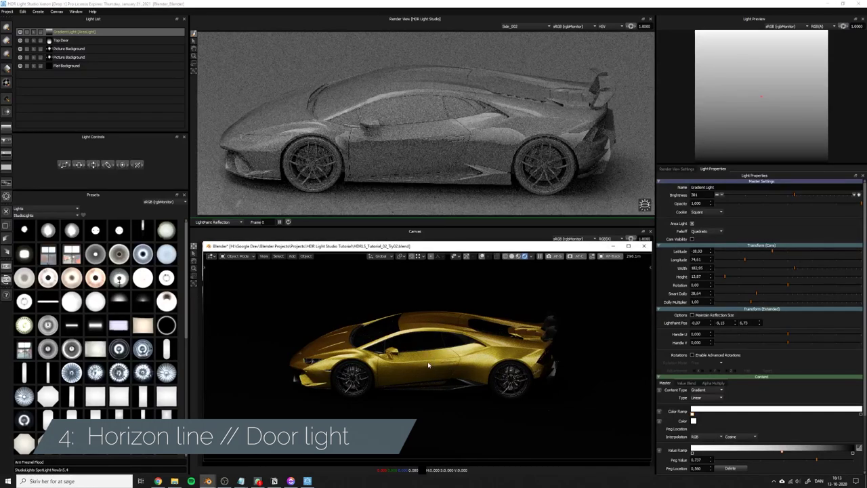
click(66, 32)
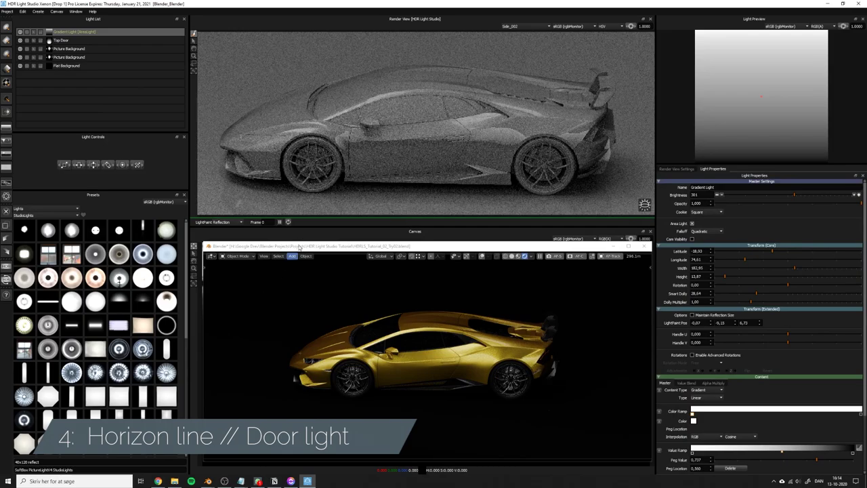
Reposition the gradient light on the car's rear side at about latitude -22 and longitude 94, with brightness about 201
drag(299, 248, 293, 226)
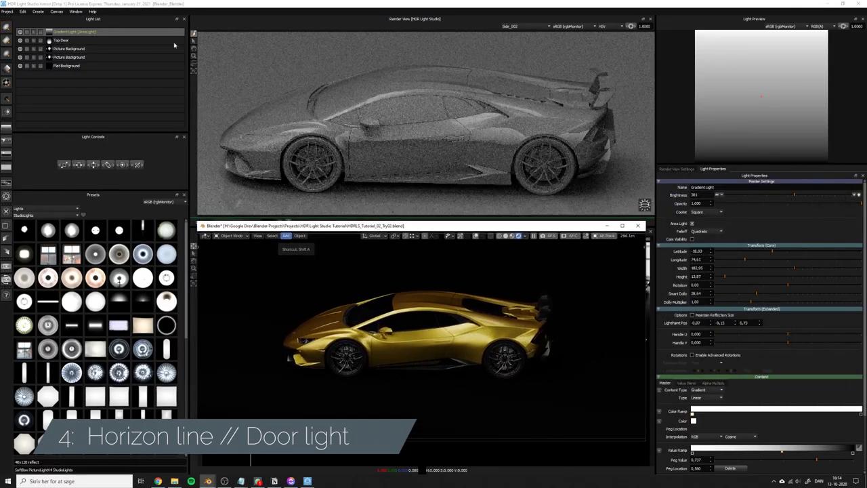
click(478, 131)
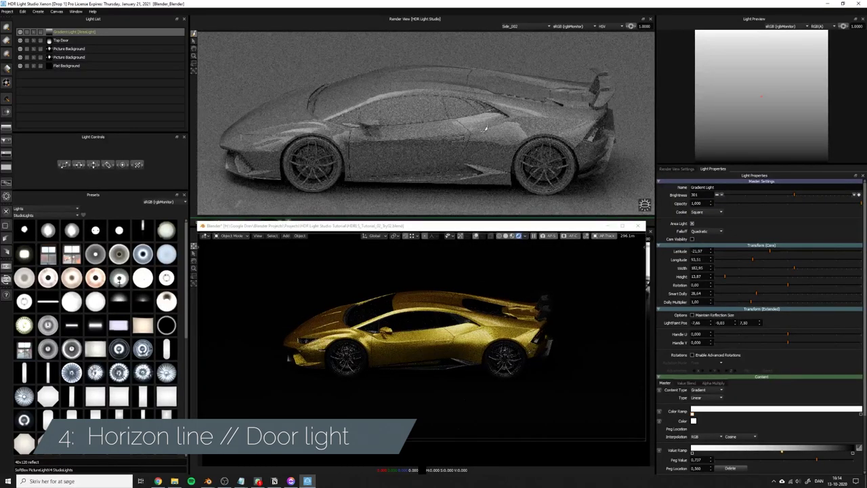
drag(794, 197, 791, 196)
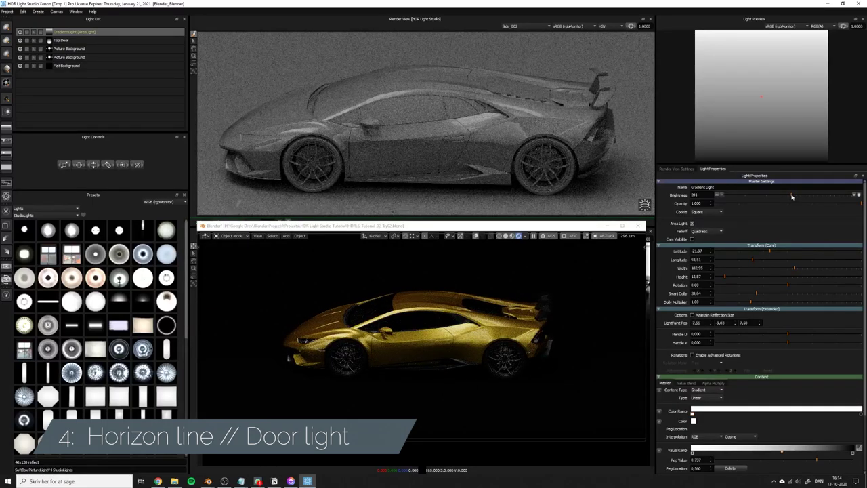
drag(792, 196, 792, 196)
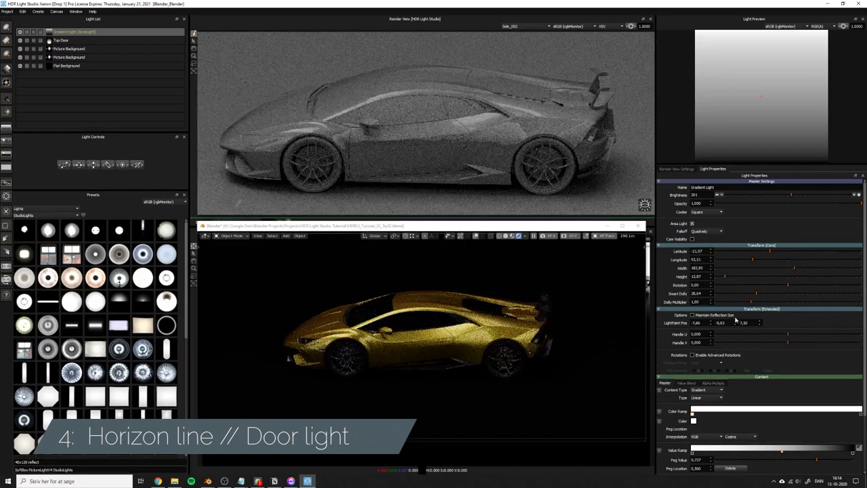
Try rotations of about -15 and 20 on the gradient light, and reset its rotation to 0
drag(787, 287, 782, 287)
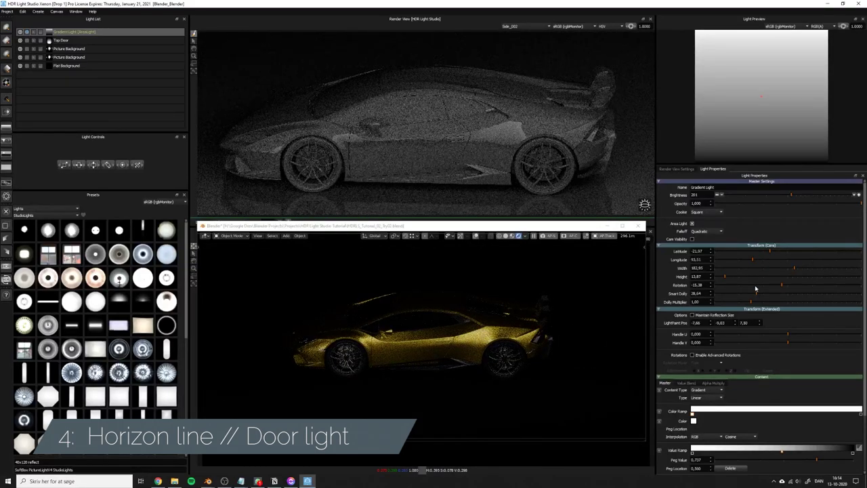
drag(782, 287, 796, 286)
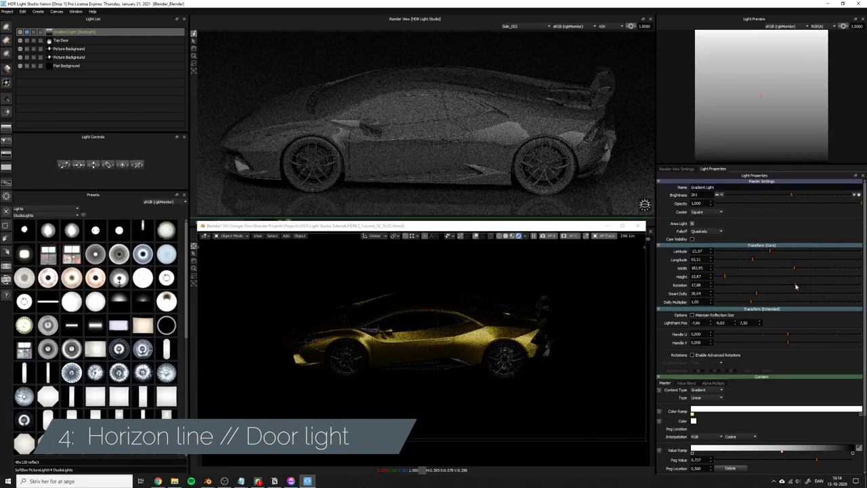
drag(796, 286, 800, 286)
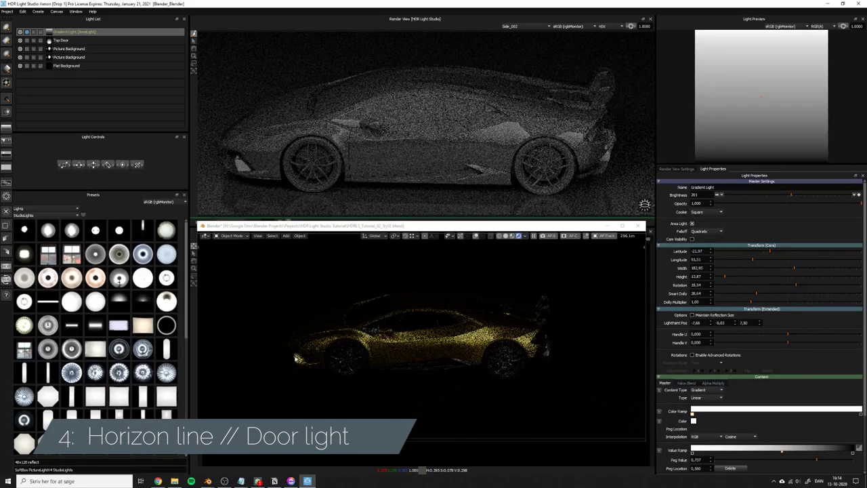
double_click(695, 285)
text(0)
key(Return)
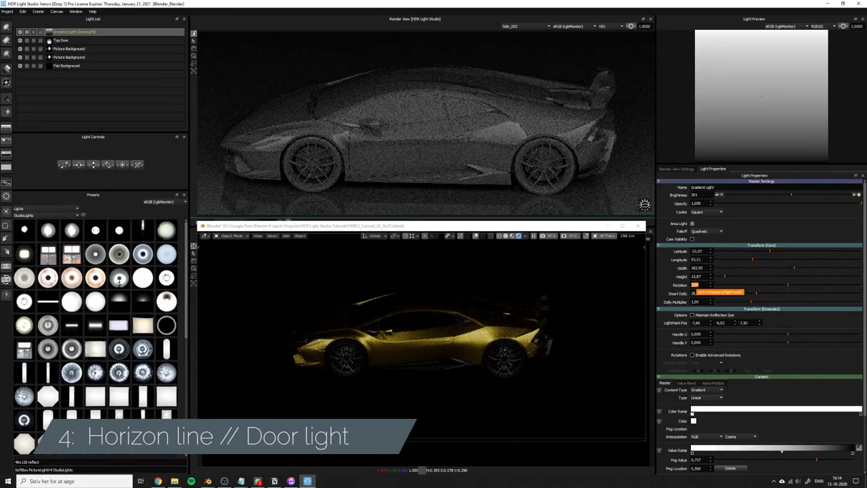
Set the gradient light's rotation to 18 and turn off its solo
text(18)
key(Return)
click(27, 32)
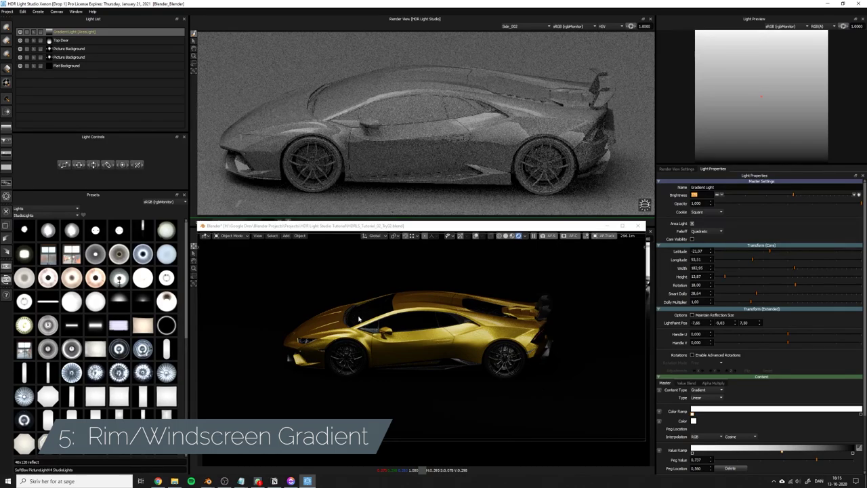
Duplicate the gradient light and place the copy at the windscreen's upper edge, about latitude 1 and longitude 279, with brightness about 83
right_click(78, 32)
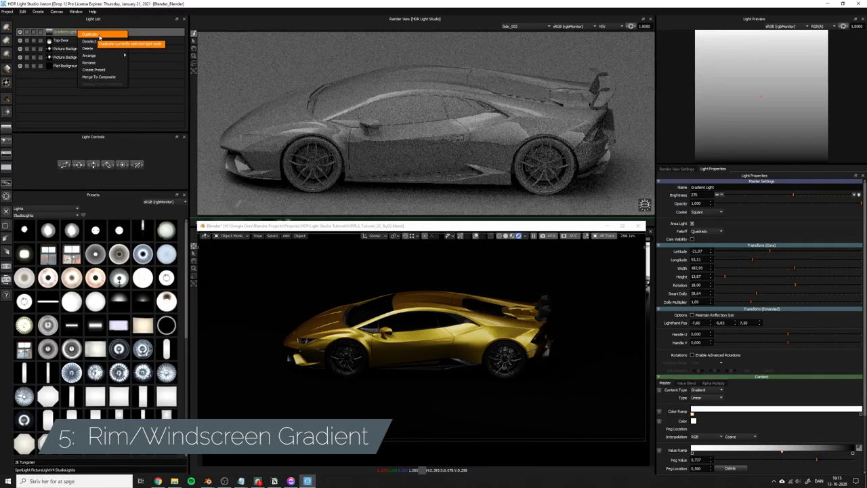
click(99, 35)
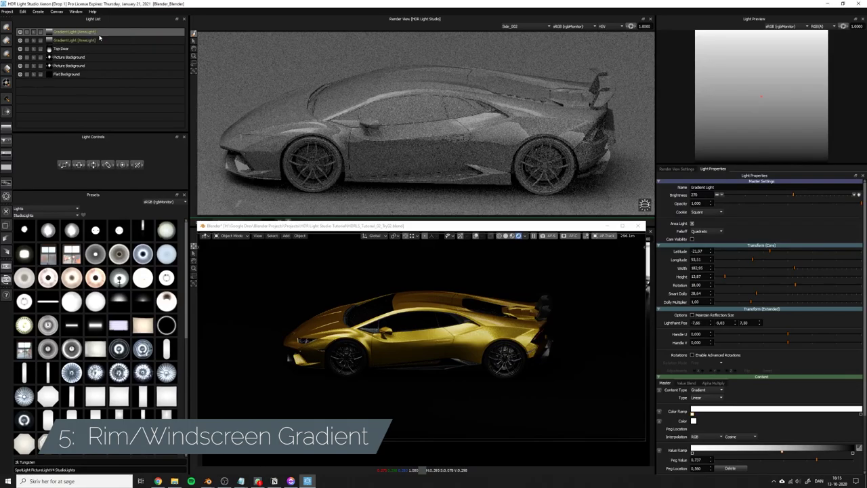
click(331, 89)
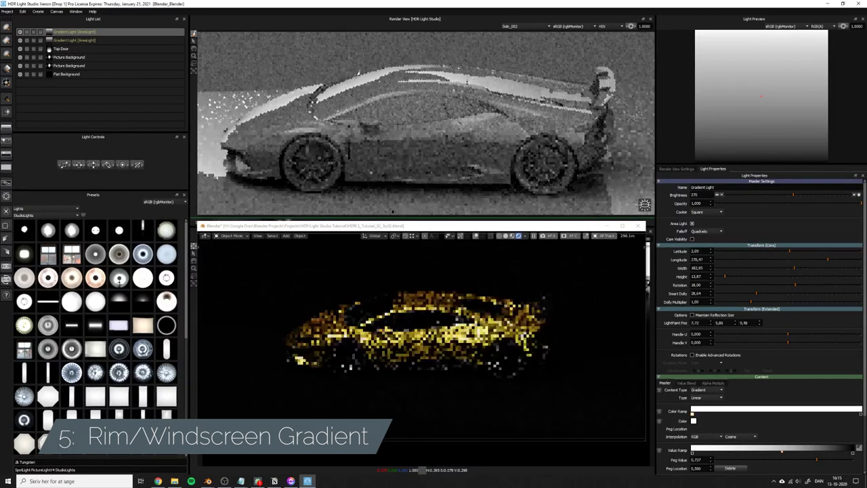
click(359, 70)
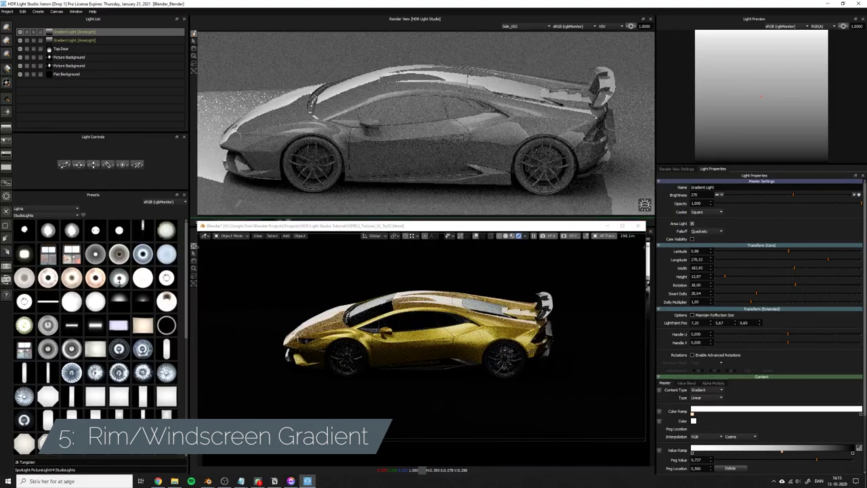
drag(794, 195, 777, 195)
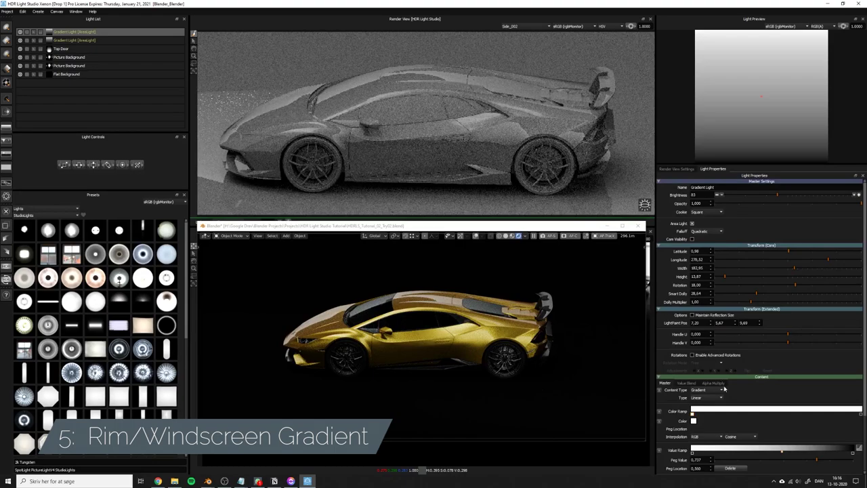
Reverse the gradient light's value ramp to run from black to white, with the middle peg at value 0.702 and location 0.480
click(859, 448)
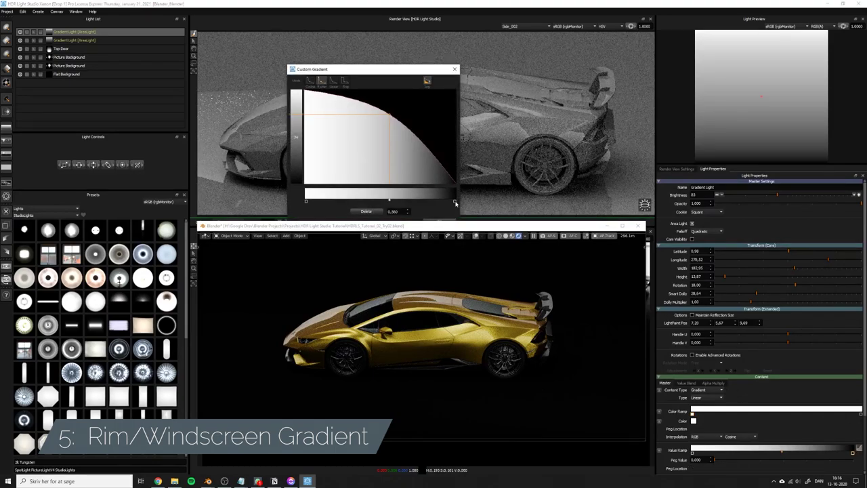
drag(294, 183, 296, 26)
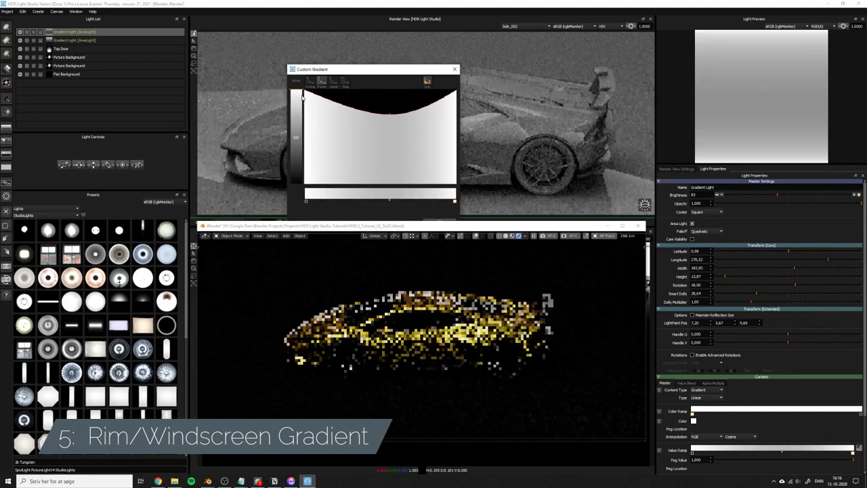
click(306, 201)
drag(297, 160, 297, 191)
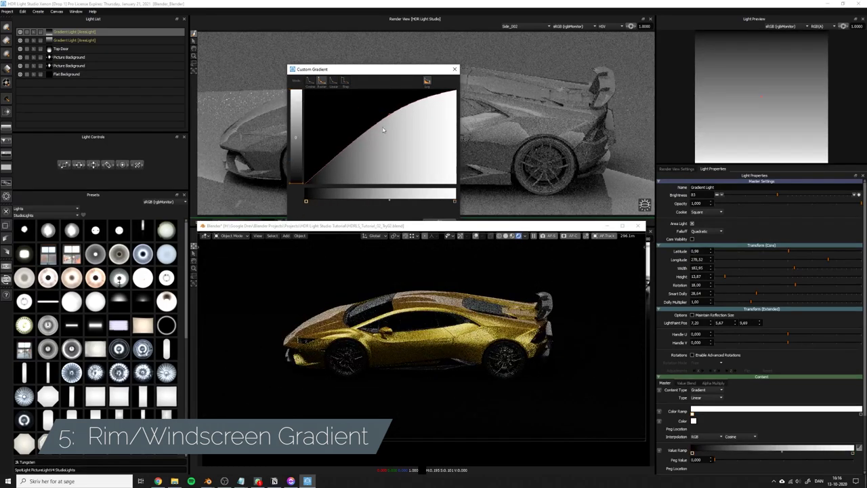
mouse_move(389, 115)
mouse_down()
mouse_move(390, 124)
mouse_move(378, 120)
mouse_up()
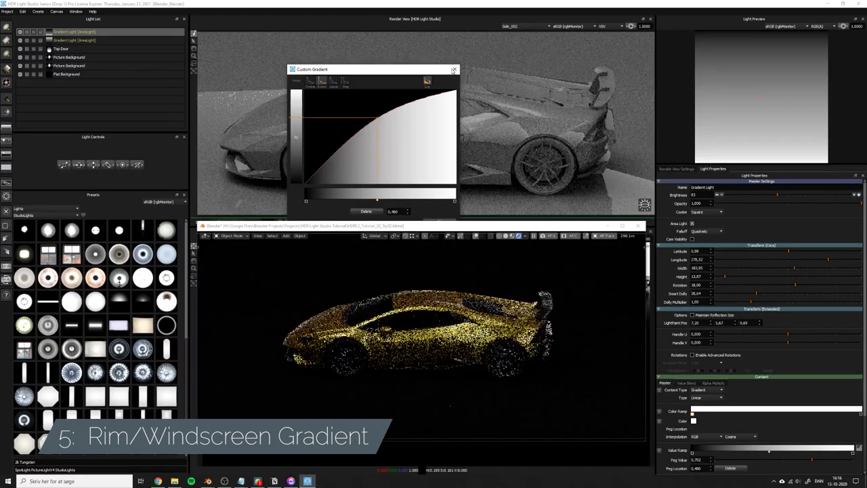
click(455, 69)
Reposition the gradient light at the windscreen's upper edge, about latitude -5 and longitude 280, and solo it after comparing with the full lighting
click(383, 67)
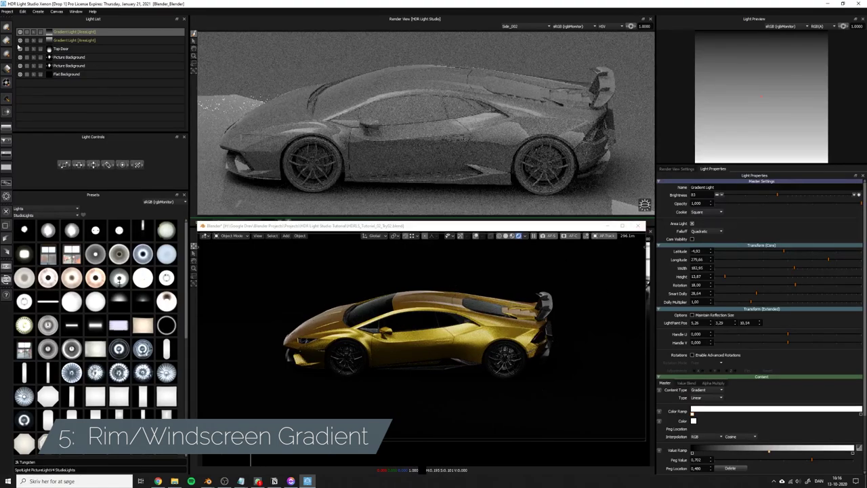
click(27, 32)
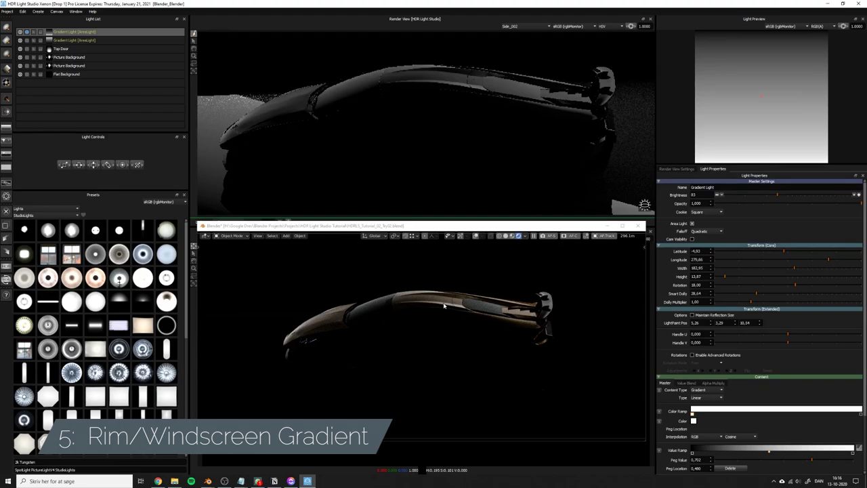
click(24, 32)
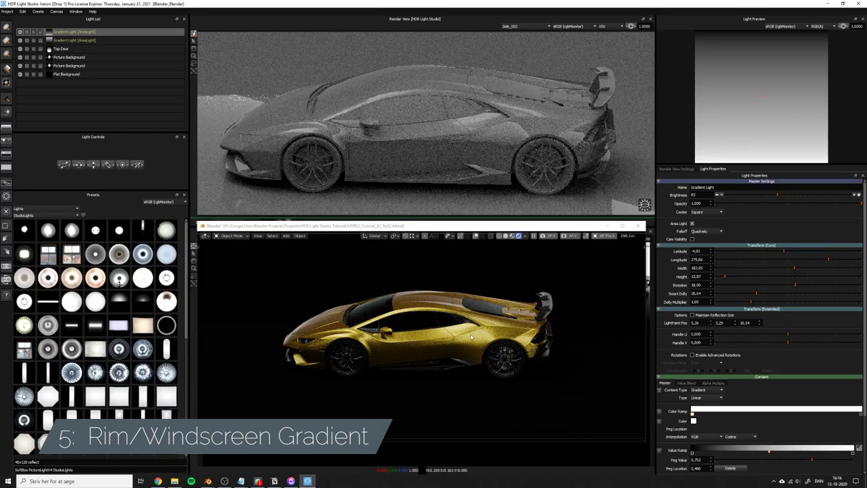
click(26, 32)
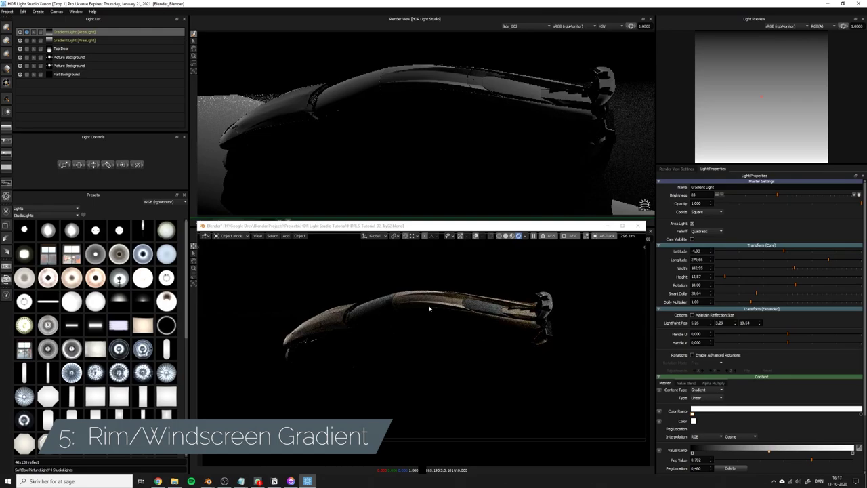
Set the gradient light's height to about 7.4 and reposition it above the windscreen at about latitude -7.5 and longitude 281.6
click(377, 70)
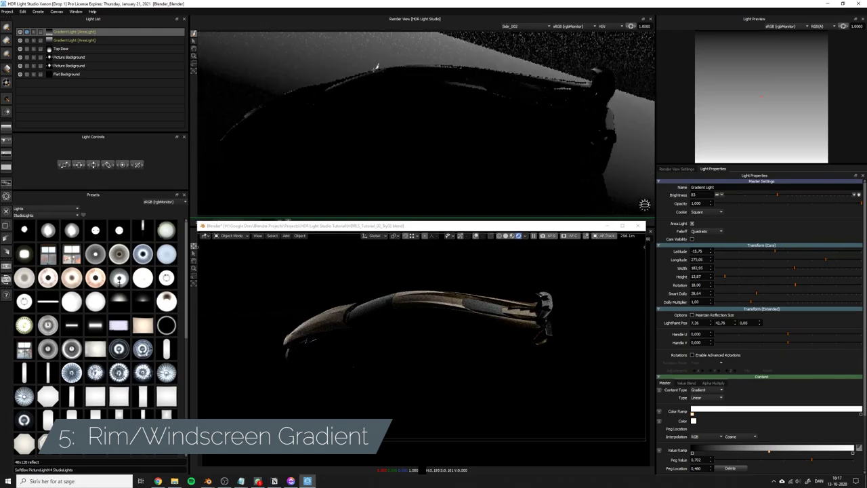
click(377, 72)
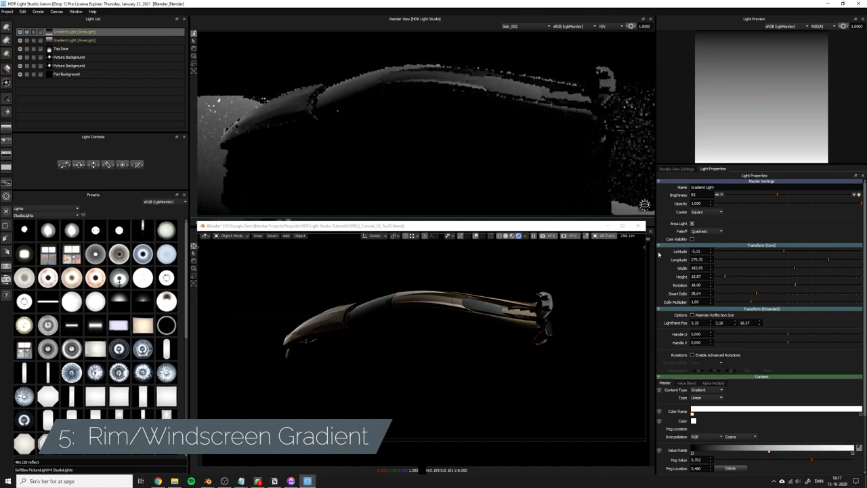
drag(726, 278, 721, 277)
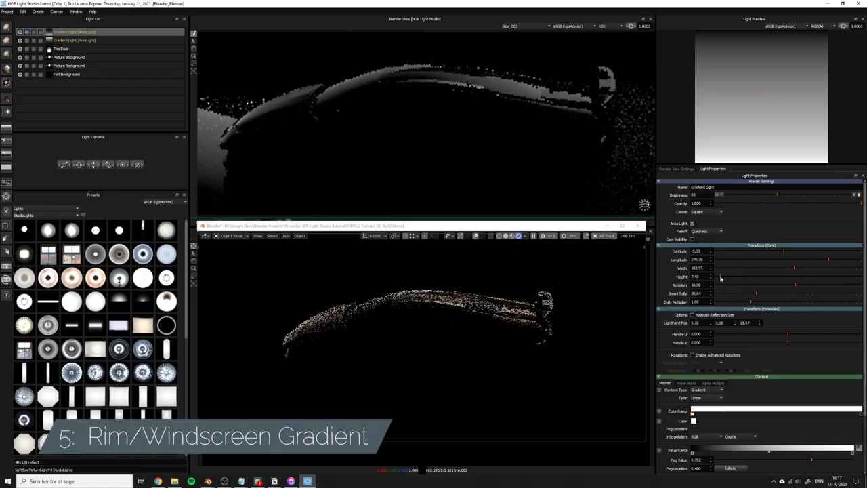
click(357, 80)
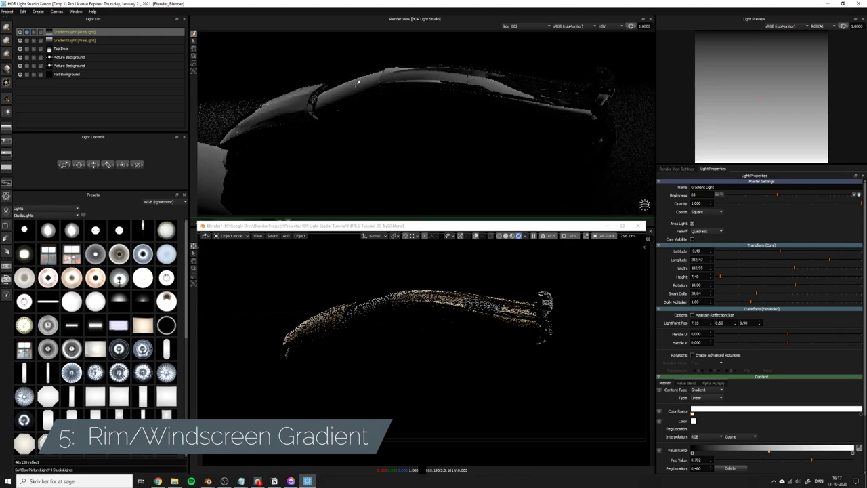
click(359, 80)
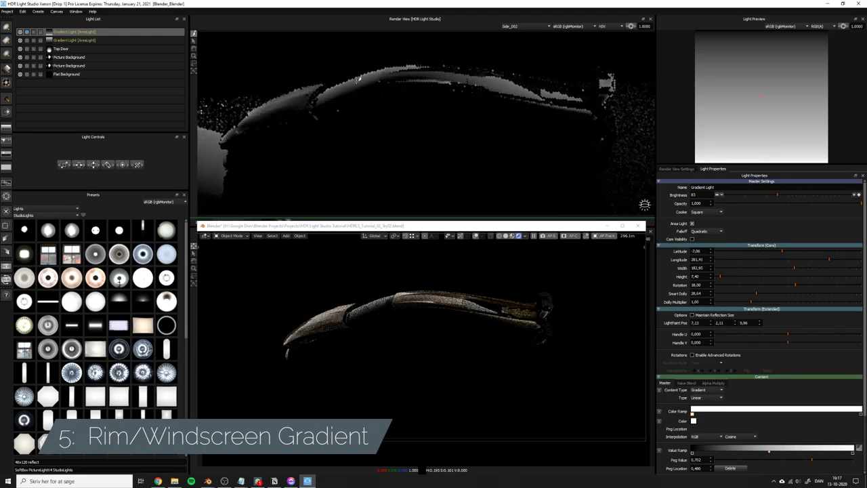
click(358, 80)
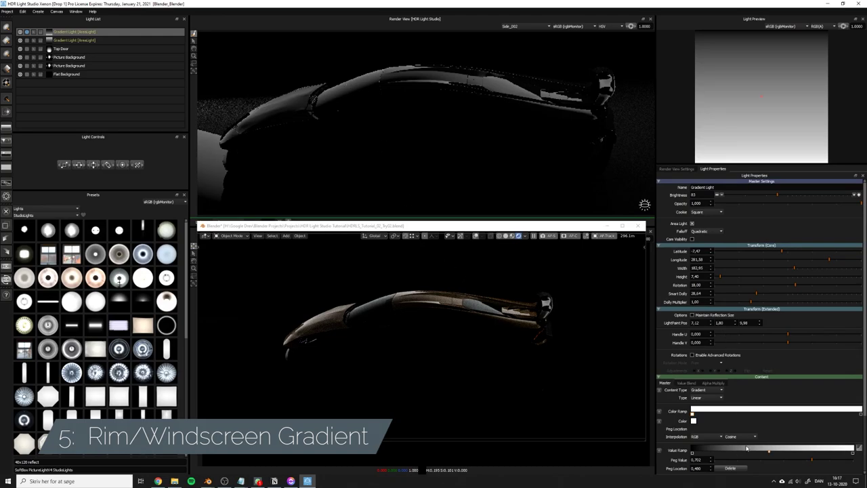
Set the start peg of the gradient light's color ramp to a saturated blue
scroll(715, 303, down, 3)
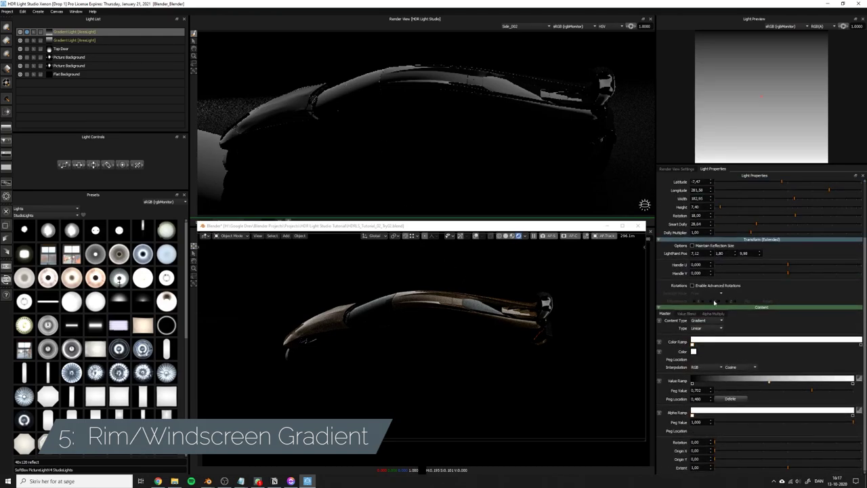
click(694, 353)
drag(460, 136, 730, 52)
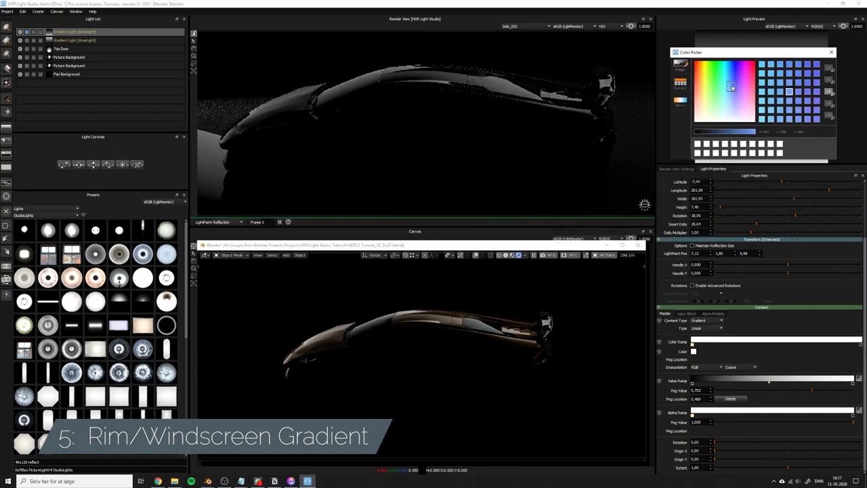
drag(733, 87, 730, 74)
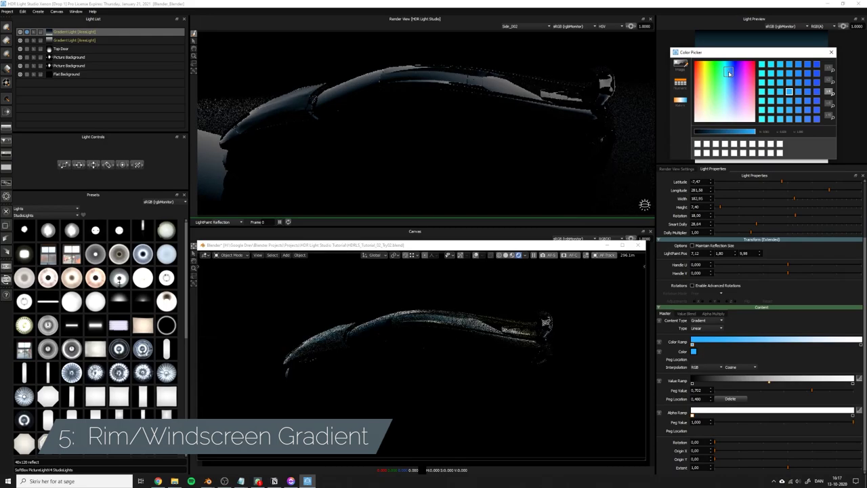
drag(729, 73, 729, 72)
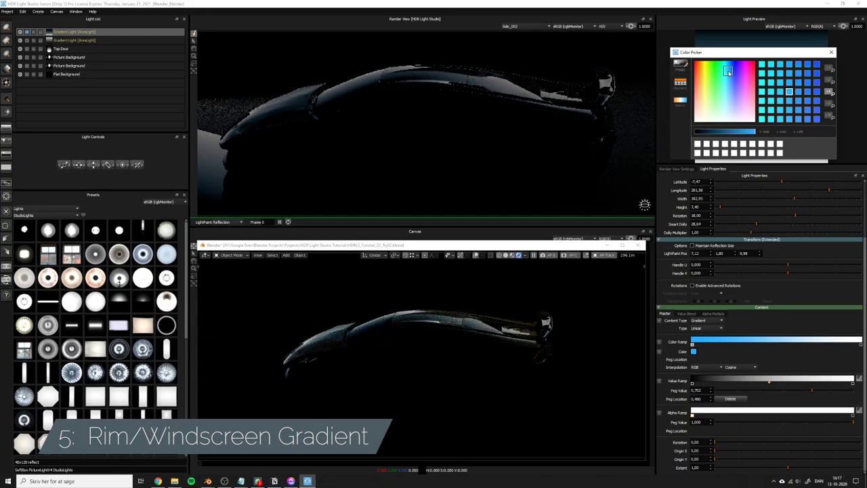
click(832, 53)
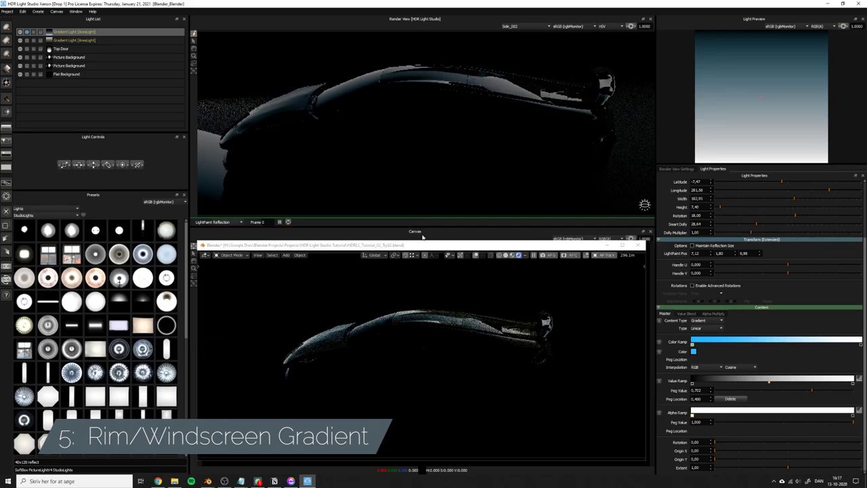
click(693, 351)
click(730, 57)
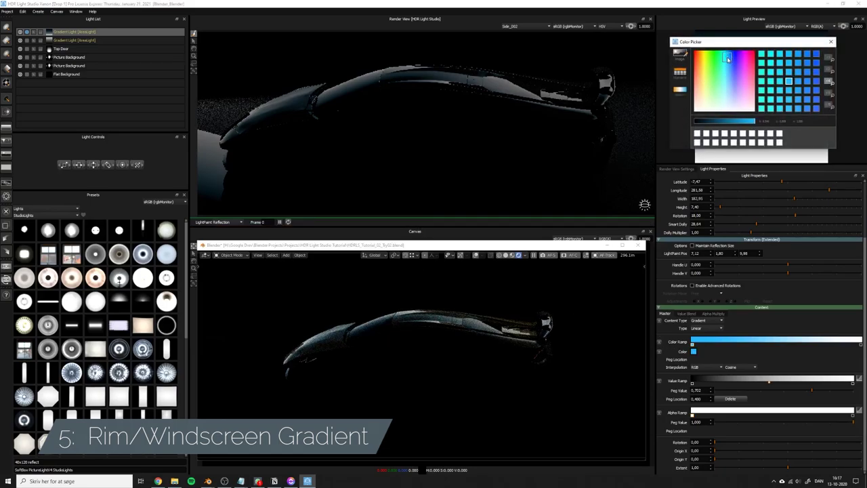
drag(731, 55, 732, 58)
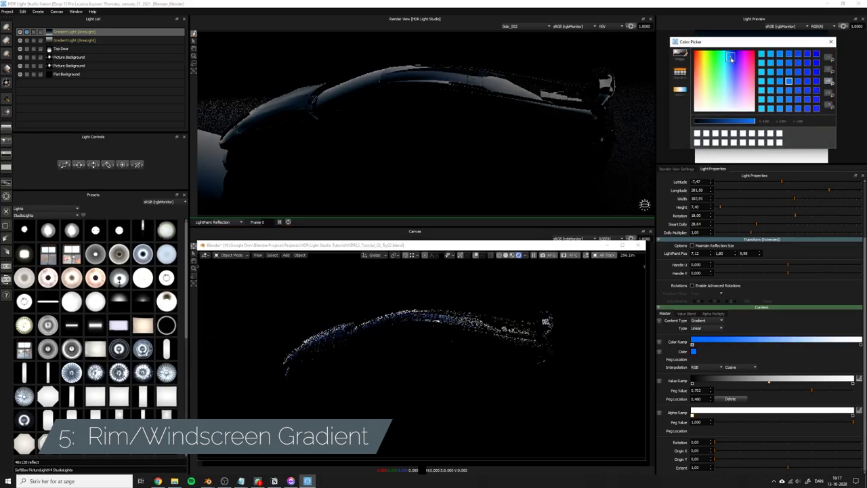
click(832, 42)
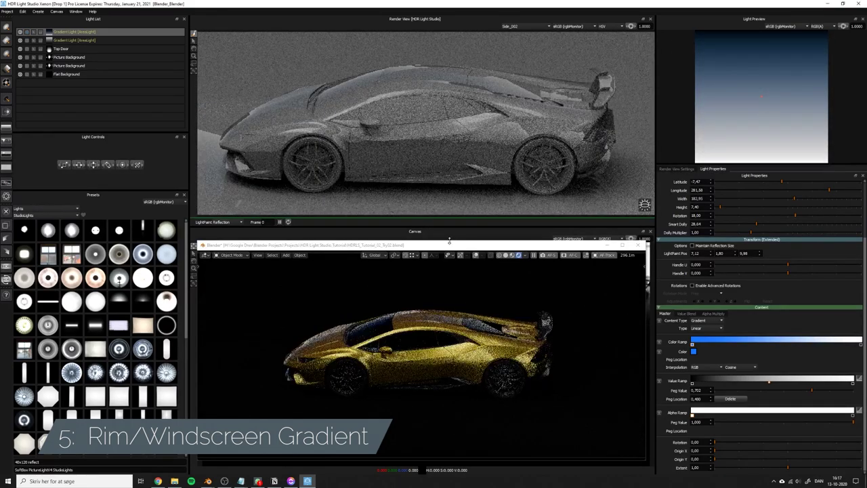
Change the end peg of the gradient light's color ramp from white to a light sky blue
double_click(862, 344)
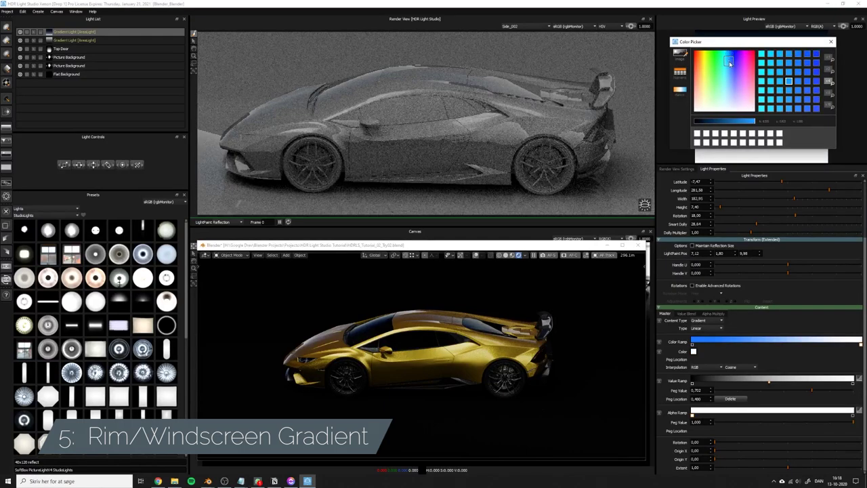
click(729, 63)
click(831, 42)
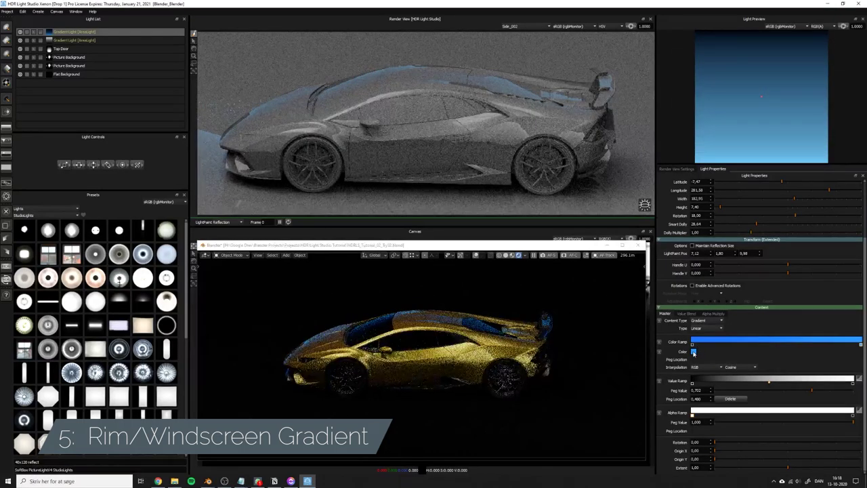
click(693, 351)
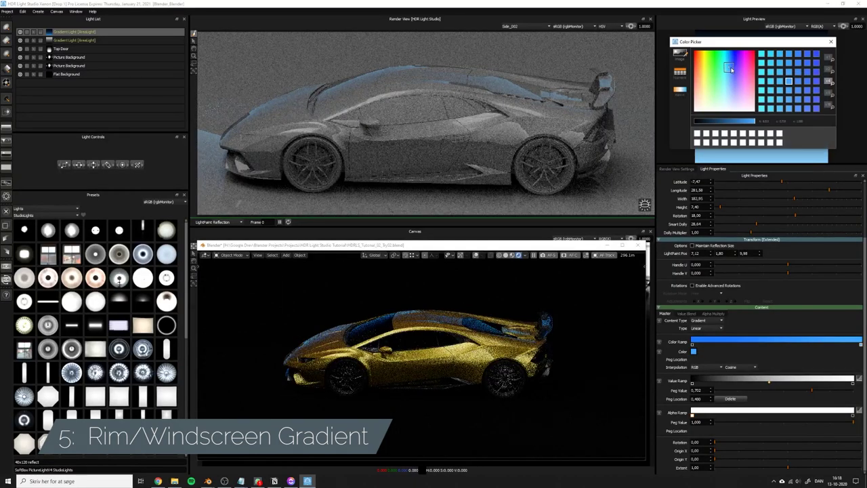
click(728, 76)
drag(729, 77, 729, 82)
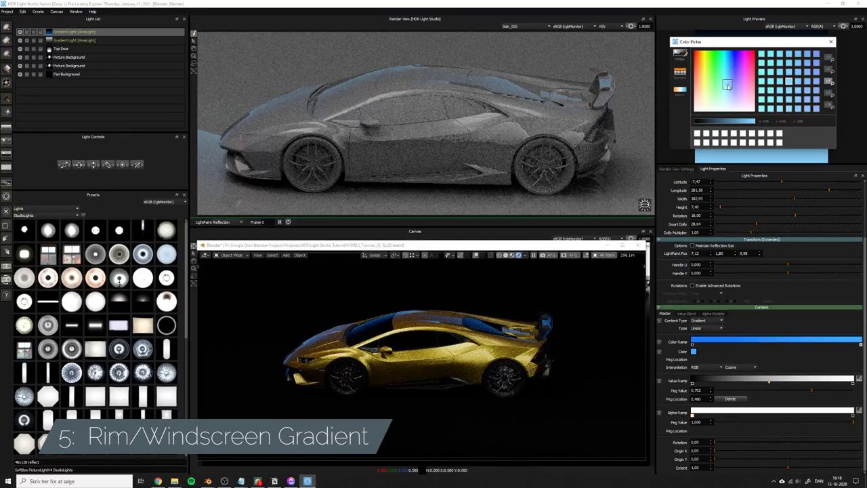
click(831, 42)
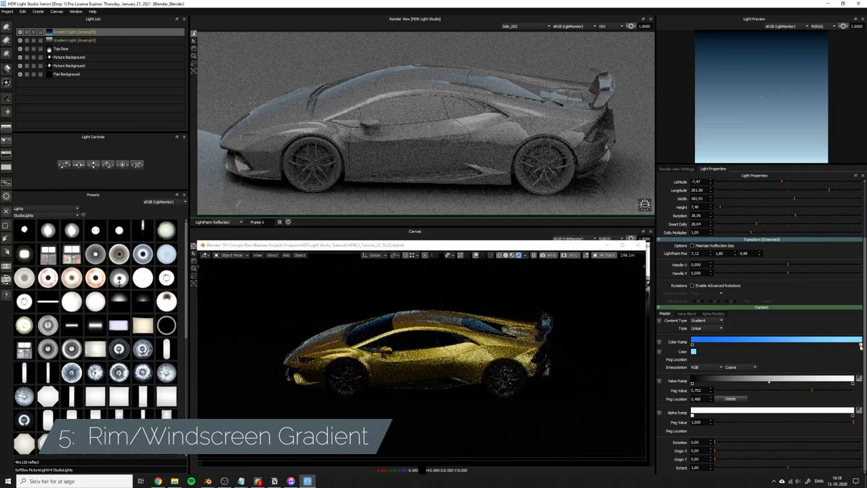
click(693, 351)
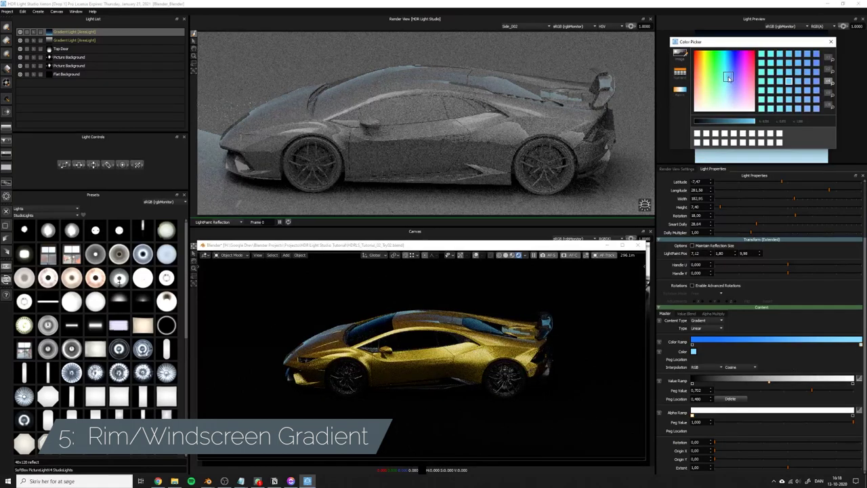
drag(728, 78, 731, 79)
click(831, 42)
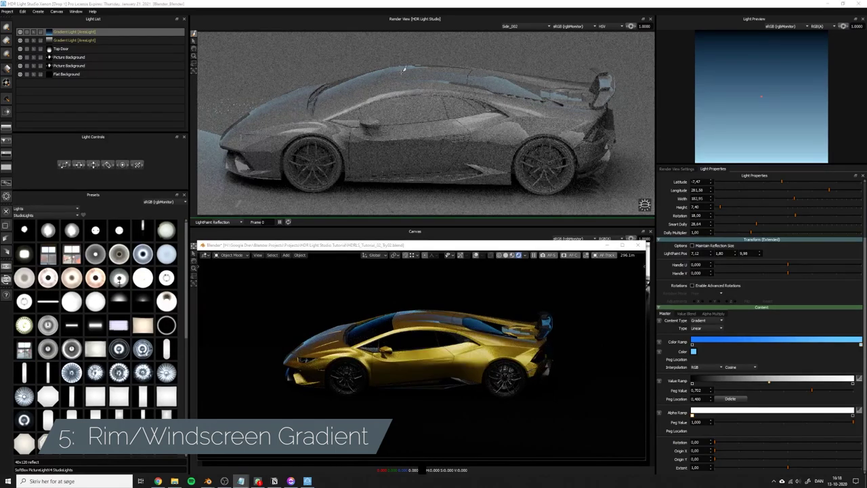
Reposition the gradient light at about latitude -5 and longitude 280.5, and set its color ramp's end peg to a paler blue
click(353, 76)
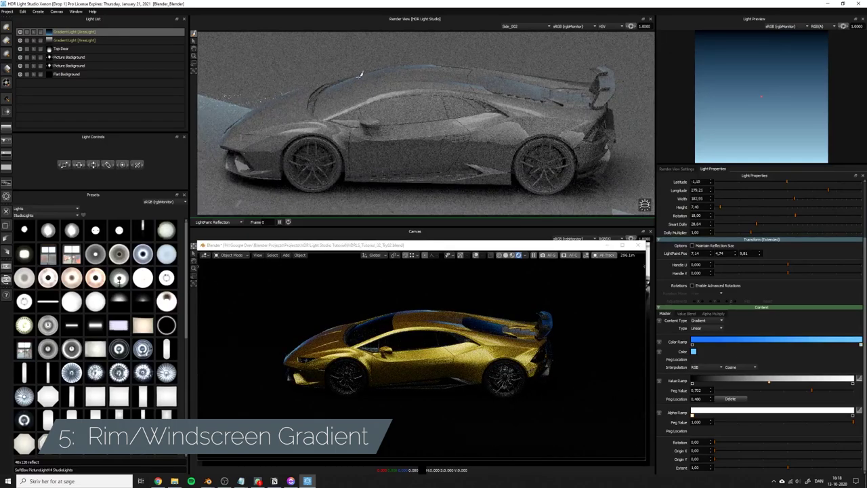
click(361, 76)
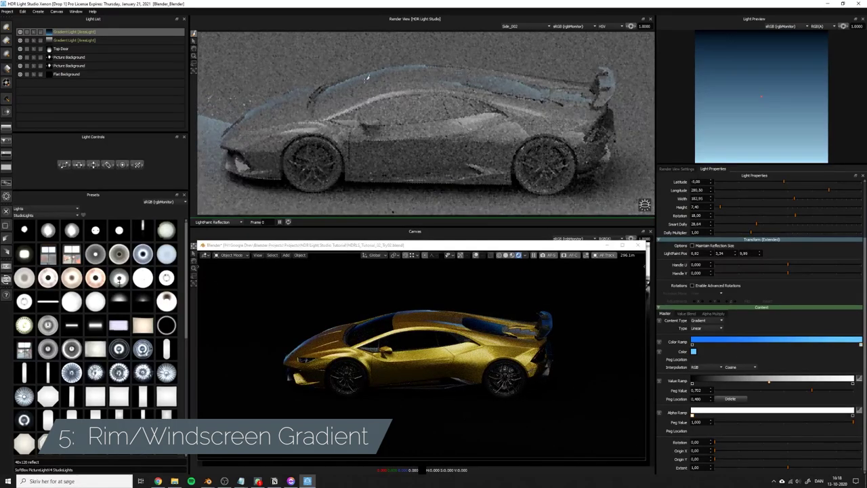
click(693, 351)
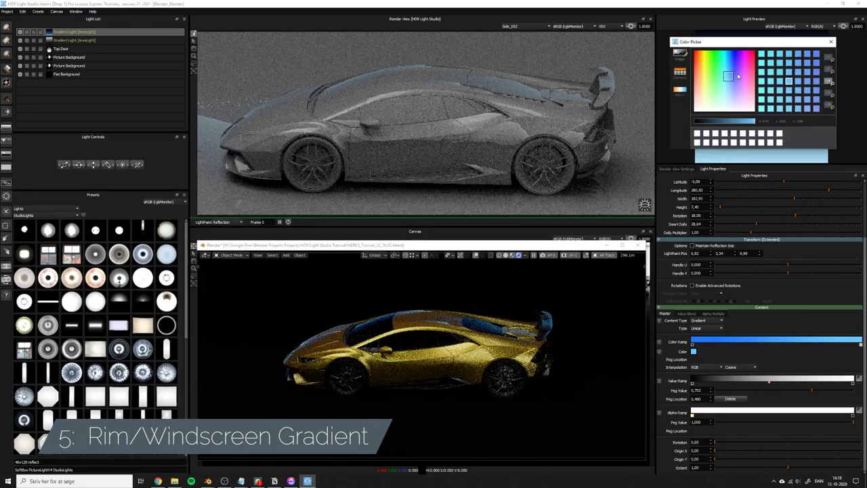
click(789, 80)
click(830, 43)
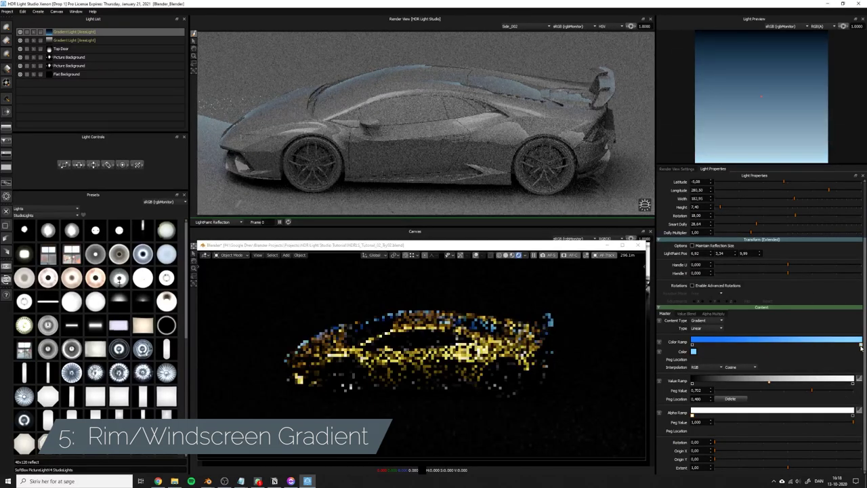
click(694, 351)
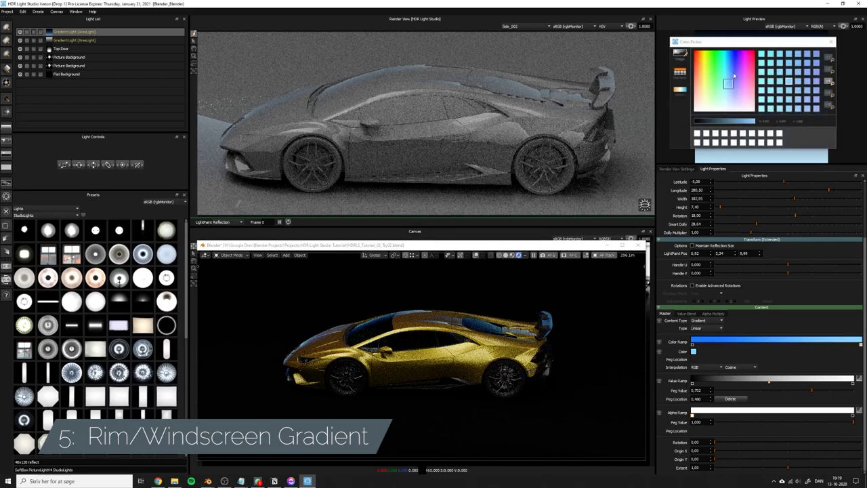
click(729, 95)
click(832, 42)
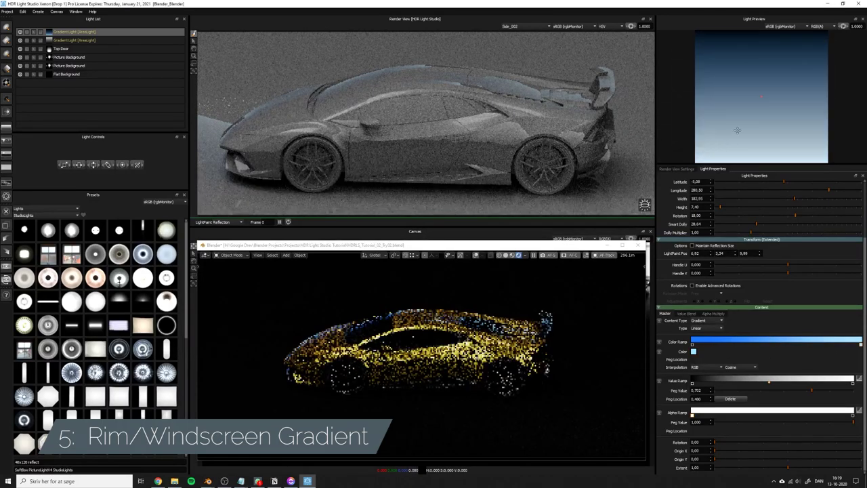
Adjust the gradient light's color ramp, setting its end peg to a sky blue and its start peg to a very pale blue
double_click(859, 346)
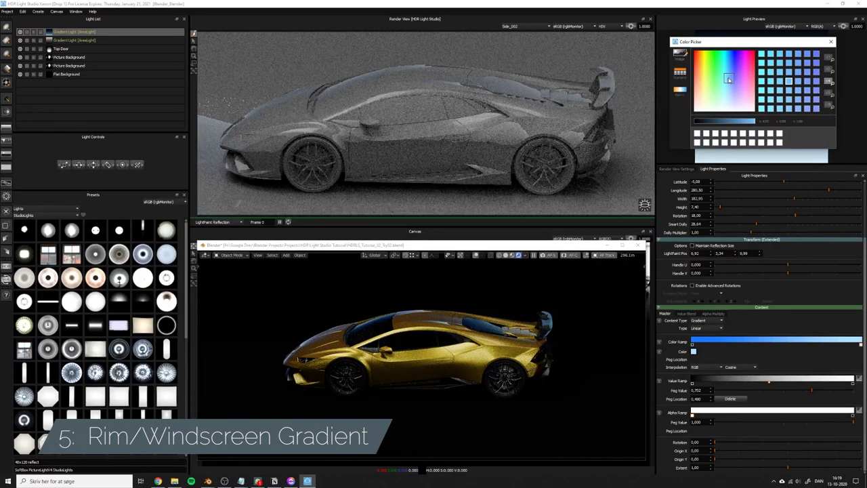
click(730, 57)
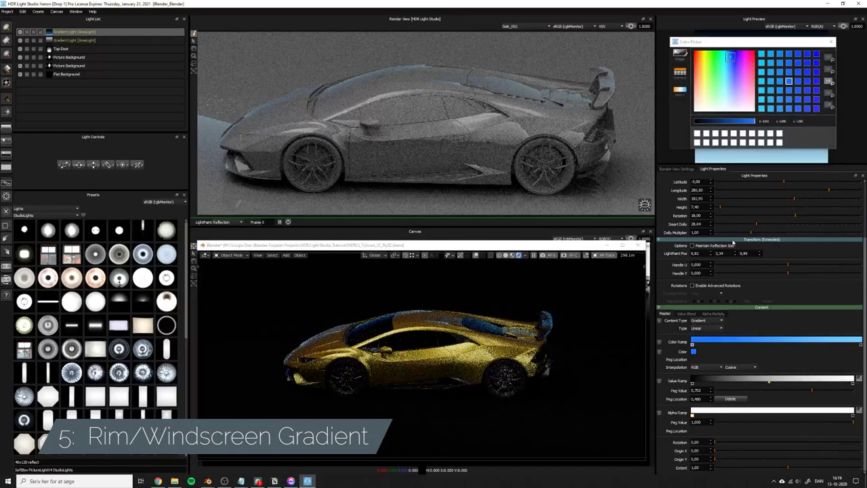
drag(730, 76, 729, 95)
click(832, 42)
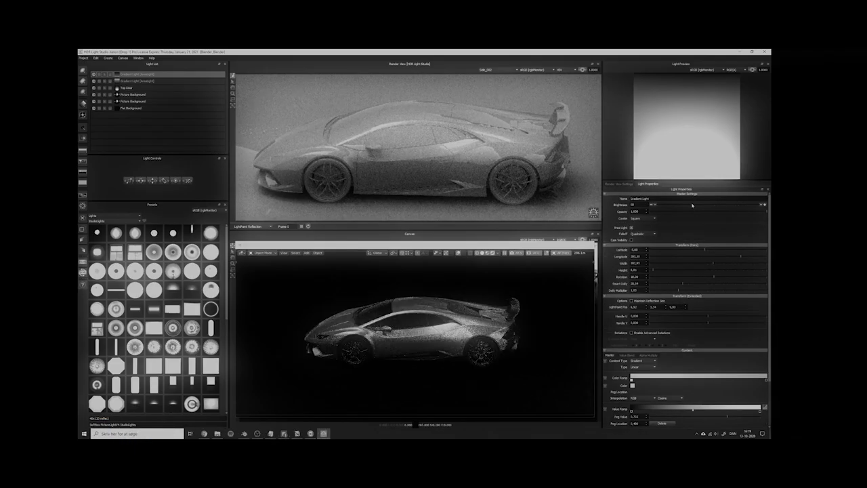
Reposition the blue-tinted gradient light along the car's upper body and set its height to about 11
drag(653, 270, 658, 270)
click(475, 197)
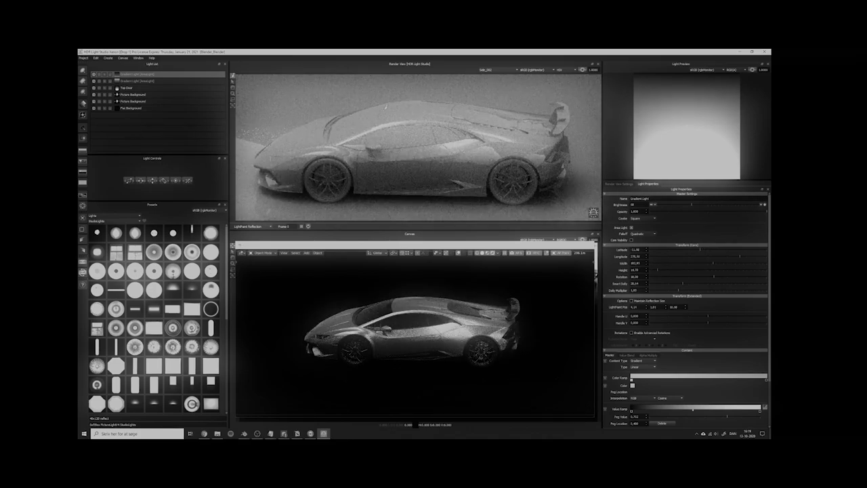
drag(657, 271, 653, 271)
click(392, 218)
click(270, 434)
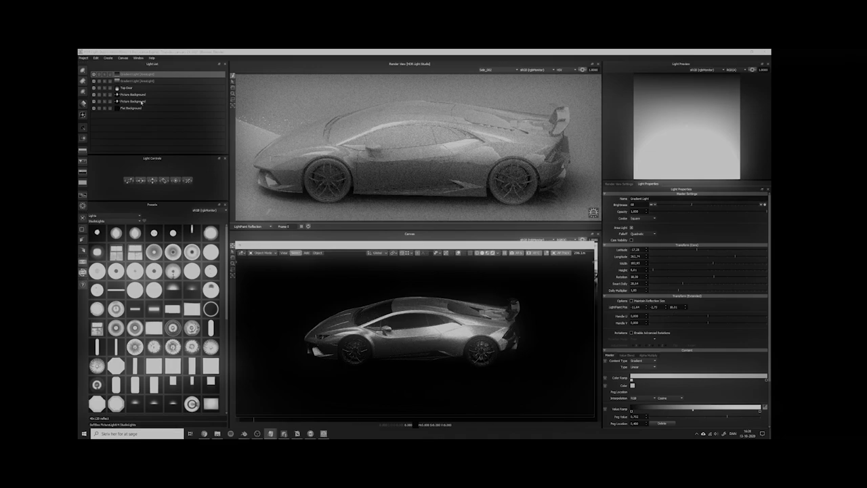
drag(653, 270, 656, 271)
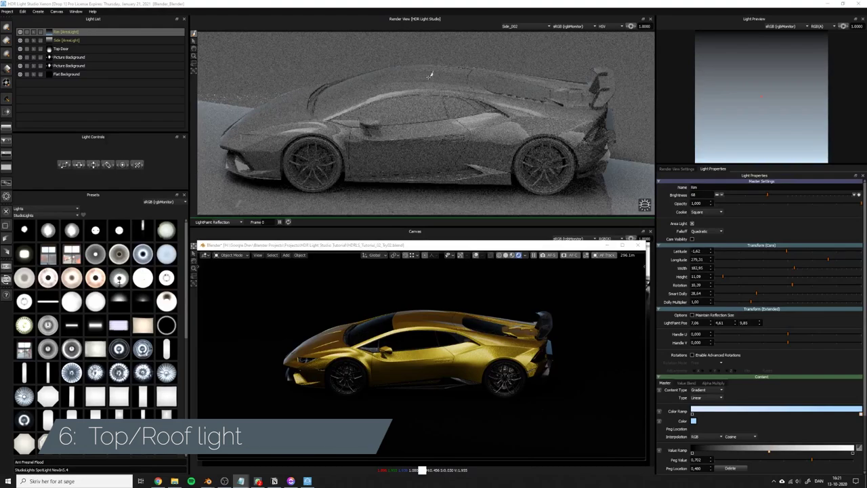
Duplicate the Side area light as a roof light named top and set its brightness to 75
right_click(65, 40)
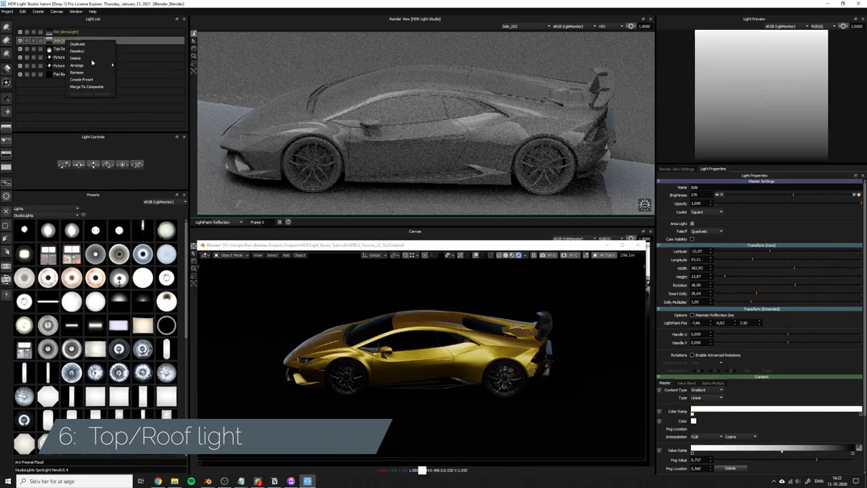
click(86, 48)
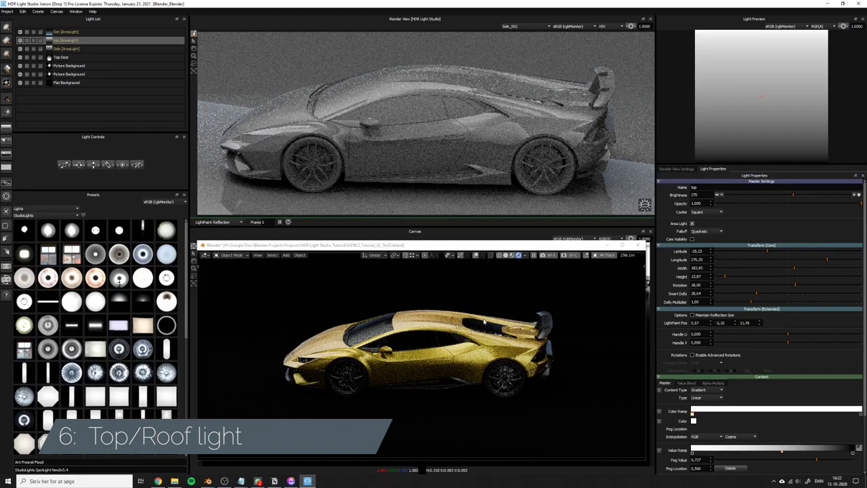
drag(792, 196, 772, 196)
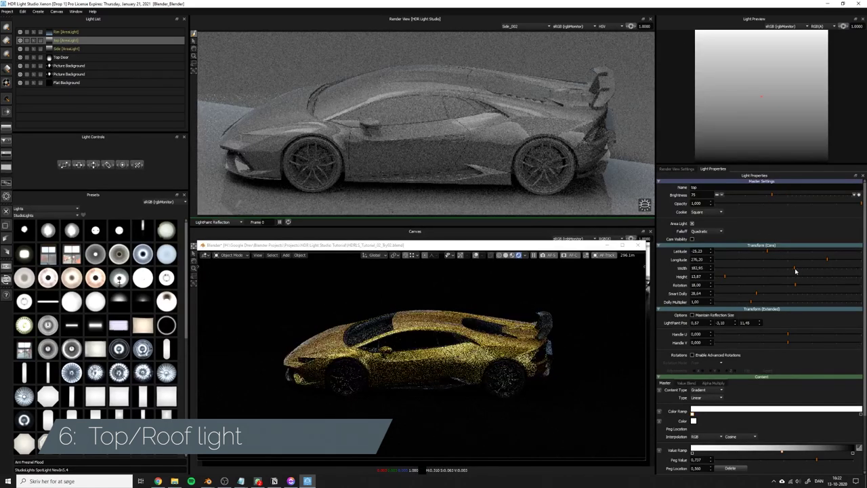
Set the top light's width to about 170.5 and height to about 7.4, and reposition it at about latitude -18.3 and longitude 283.5
drag(795, 269, 793, 269)
drag(725, 278, 721, 278)
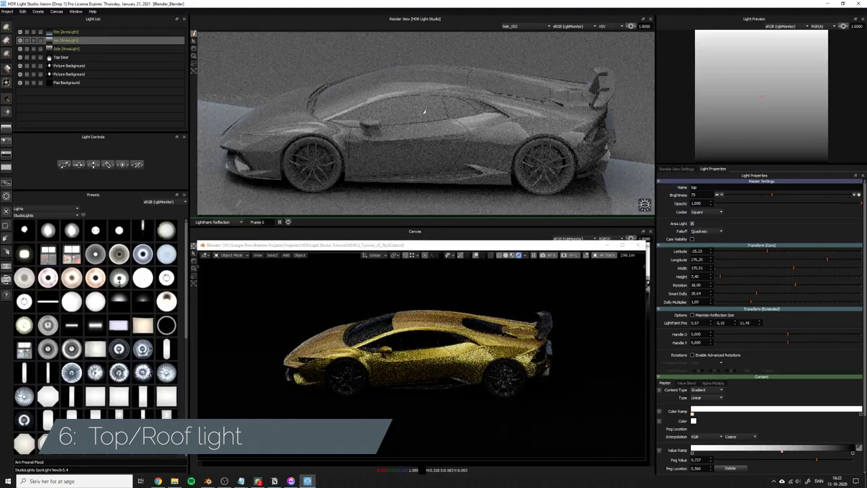
click(390, 77)
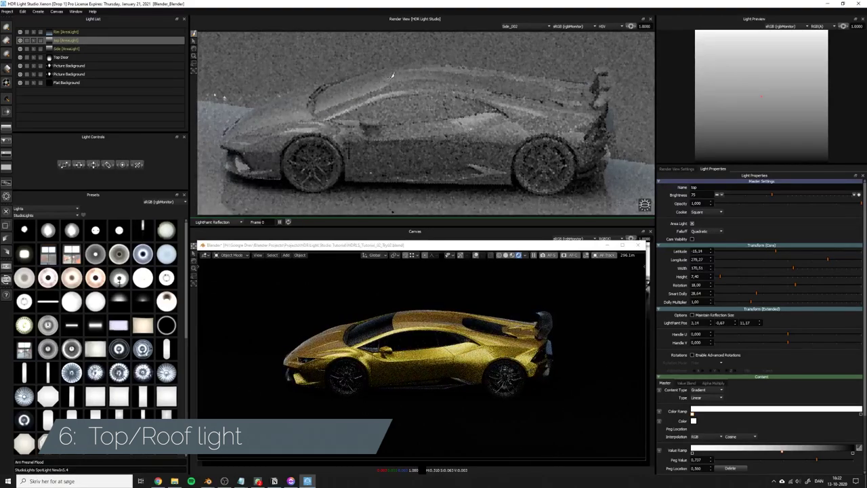
click(301, 106)
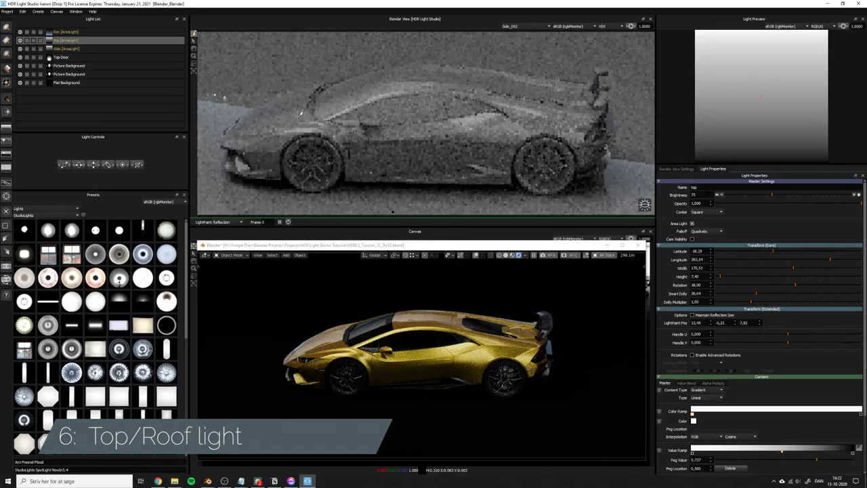
click(301, 113)
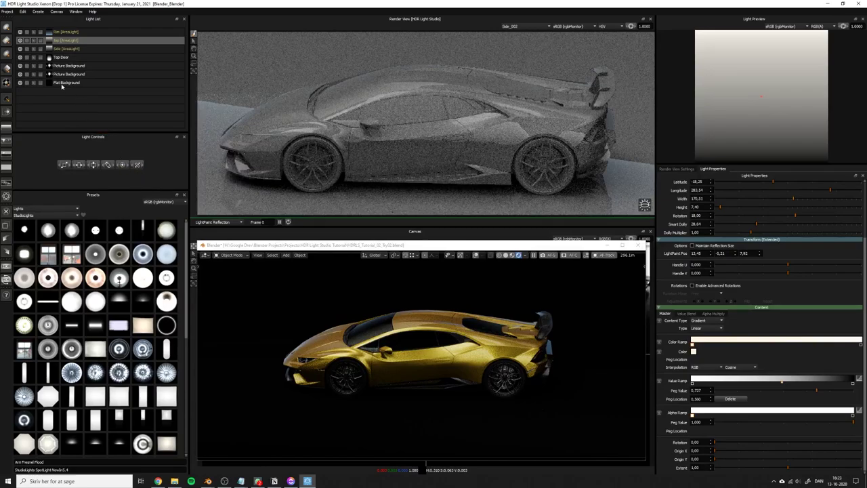
Duplicate the upper airport picture background and set the copy's brightness to 2
click(63, 75)
click(66, 66)
right_click(66, 67)
click(87, 70)
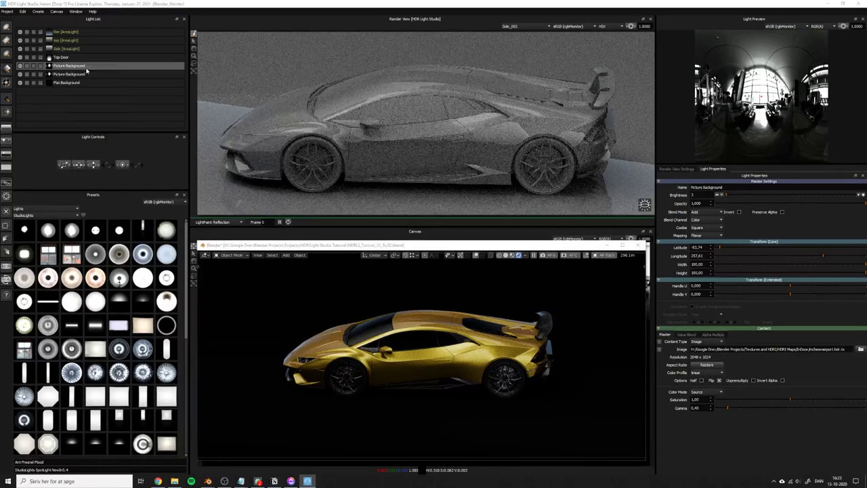
drag(409, 80, 393, 67)
drag(729, 196, 725, 194)
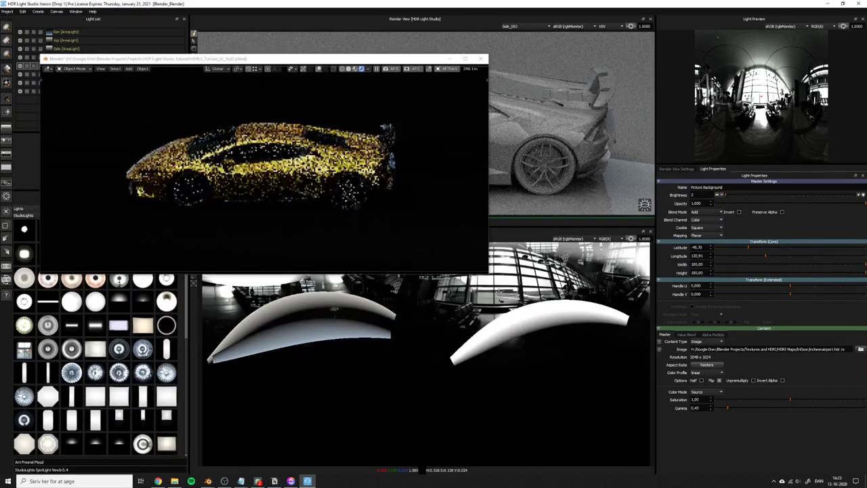
Reposition the duplicated picture background on the canvas, isolating it to judge its light on the car
drag(551, 284, 555, 271)
drag(554, 271, 555, 266)
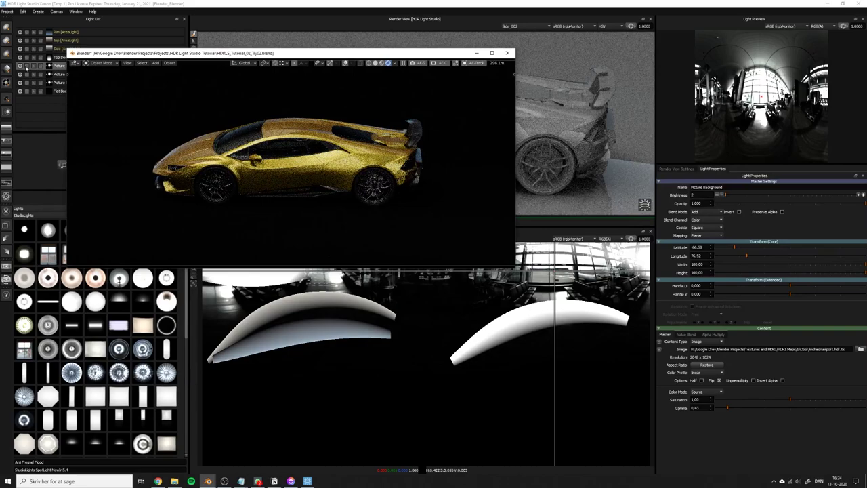
click(27, 66)
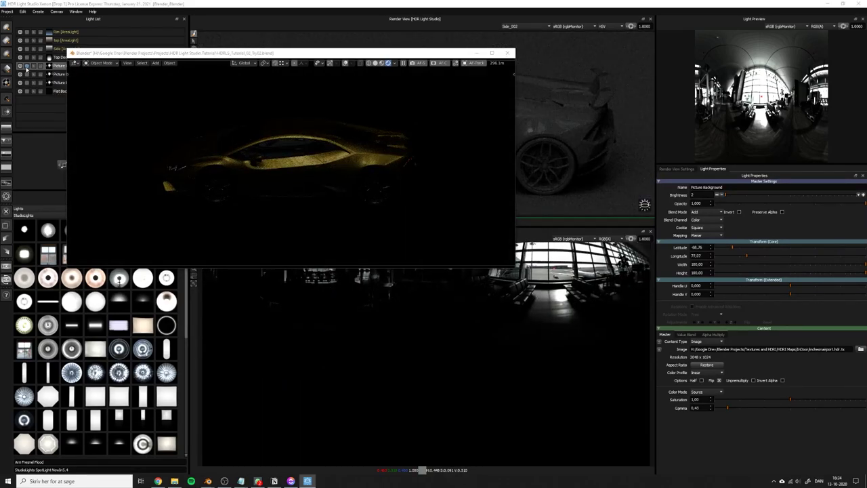
drag(89, 53, 34, 51)
click(99, 99)
drag(554, 268, 257, 325)
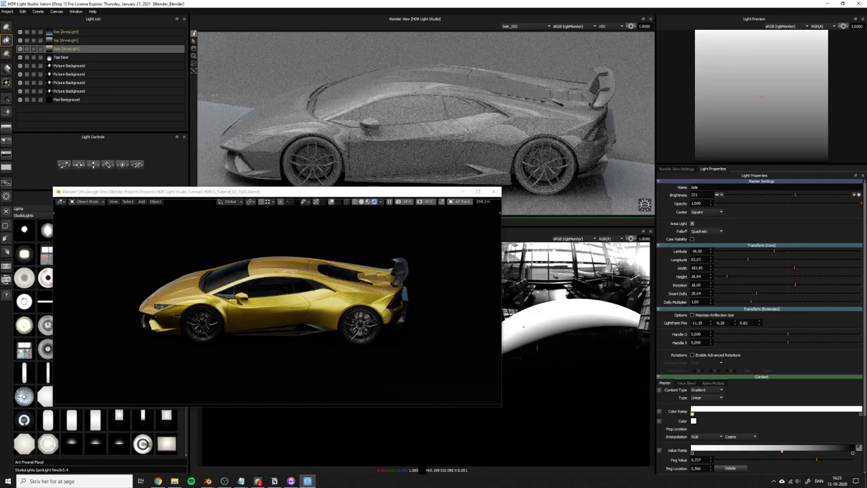
Add a round light reflecting on the car's rear engine cover at about latitude -54.3 and longitude 282, and isolate it
click(6, 39)
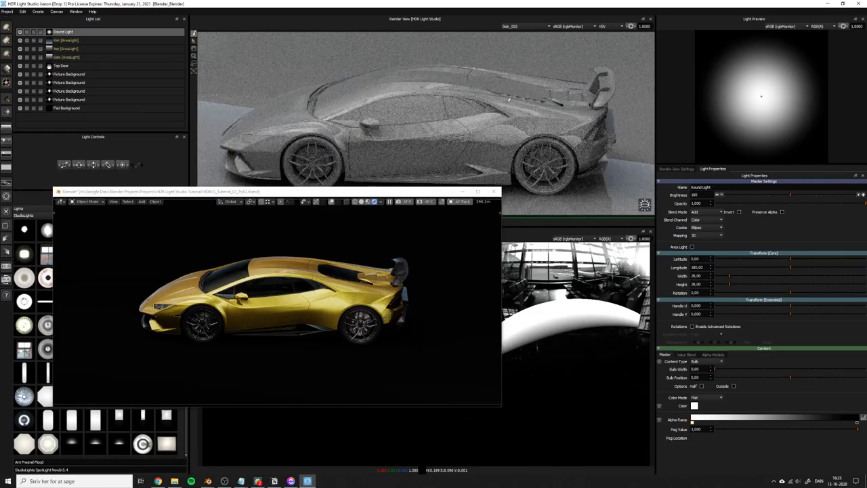
click(550, 98)
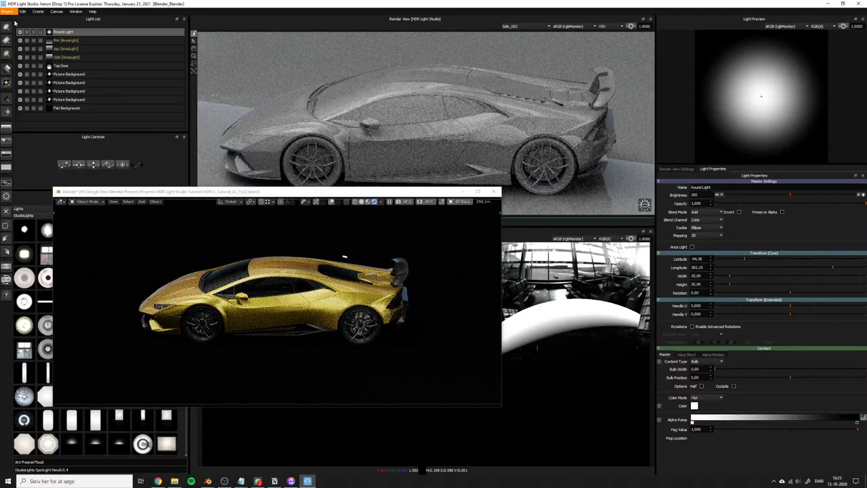
click(26, 31)
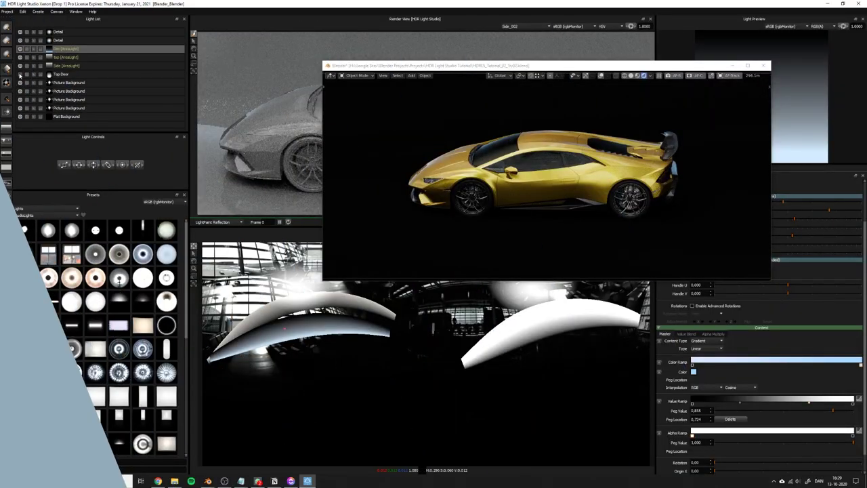
Toggle the third picture background to compare its effect, and close the floating Blender viewport window
click(20, 100)
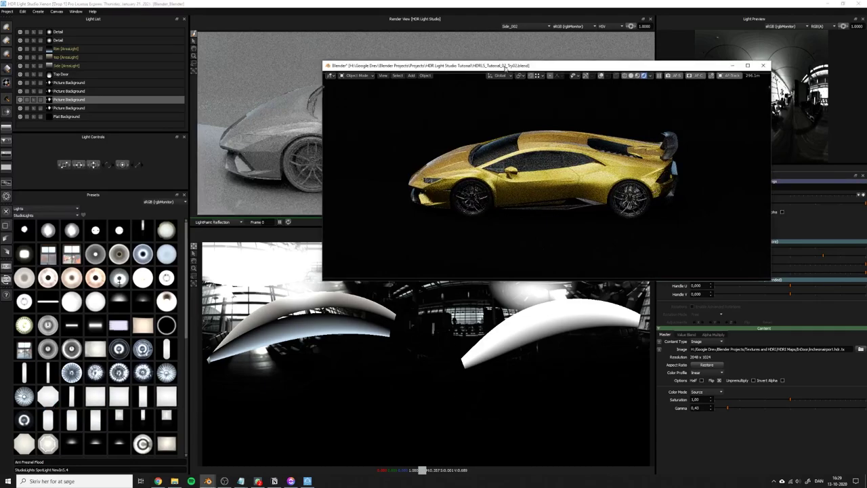
drag(495, 65, 446, 98)
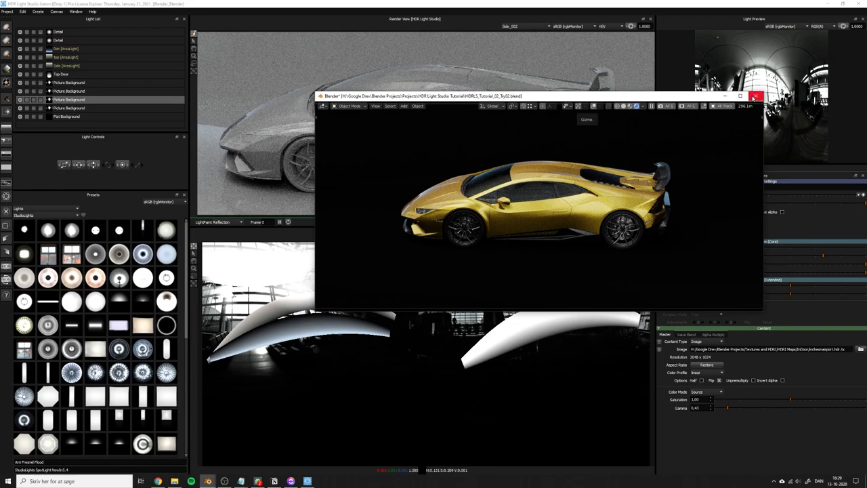
click(755, 97)
Open the preferences, set the proxy map size to 3000 pixels wide, and review the proxy area light sizes
click(7, 12)
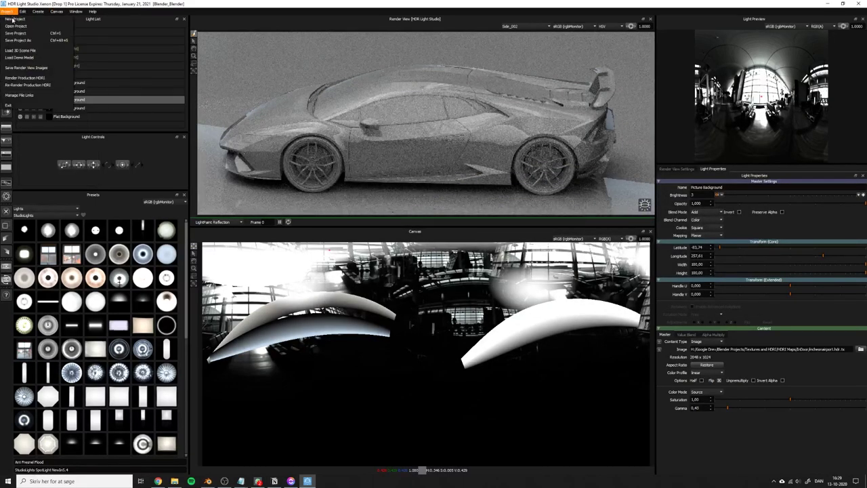
mouse_move(23, 11)
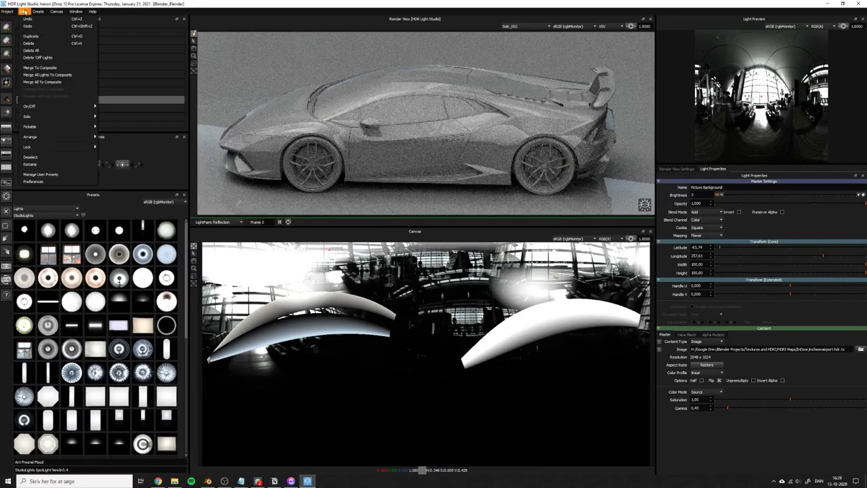
click(41, 182)
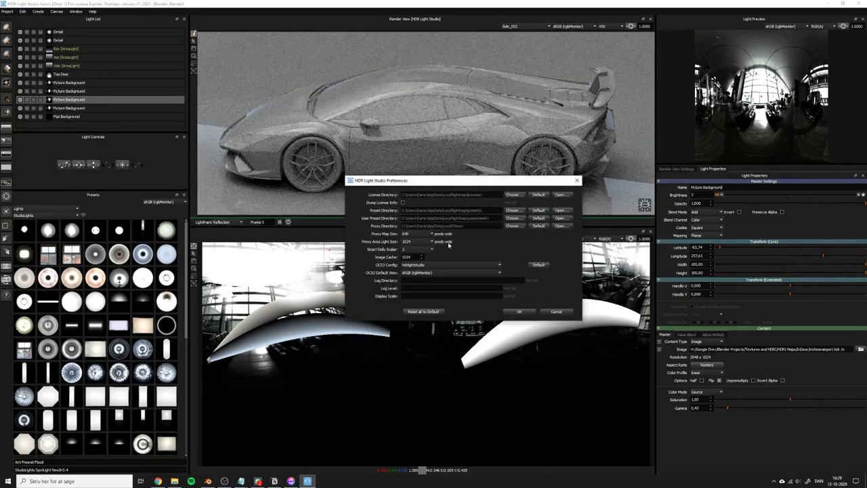
click(405, 234)
click(411, 236)
click(416, 235)
click(411, 250)
click(409, 243)
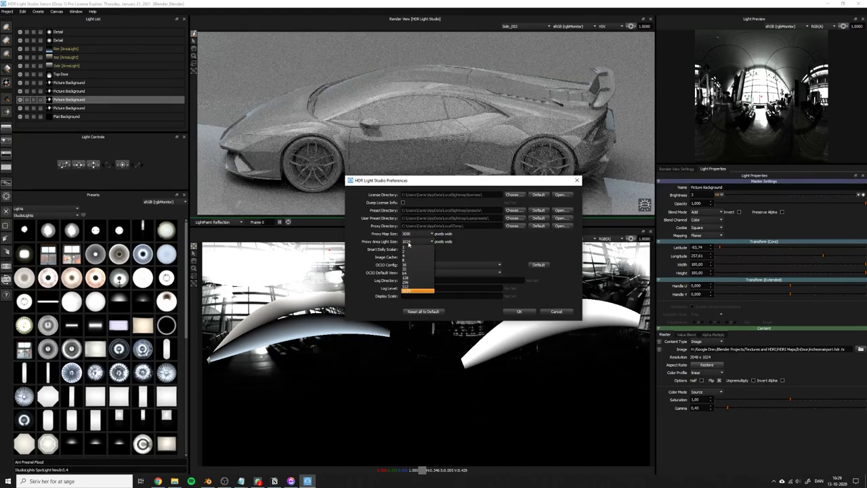
click(386, 243)
click(407, 243)
click(384, 243)
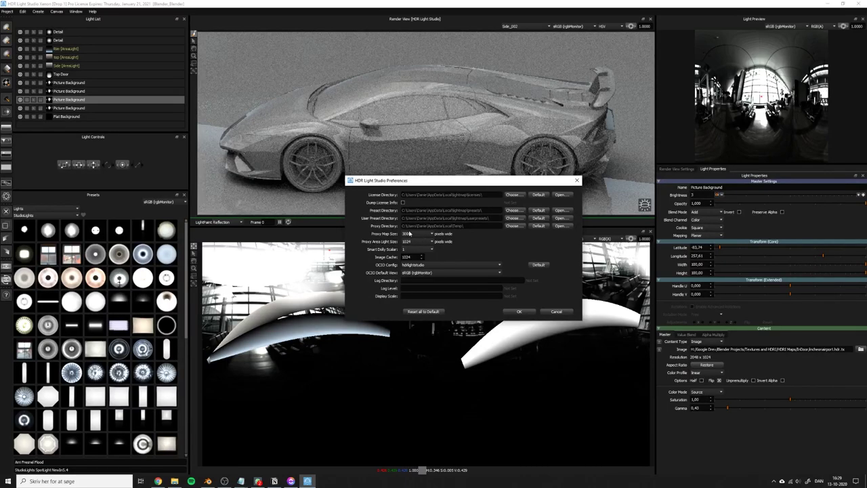
Set the proxy map size to 1500 pixels wide, choose a proxy area light size, and apply the preferences
click(409, 234)
click(415, 251)
click(412, 242)
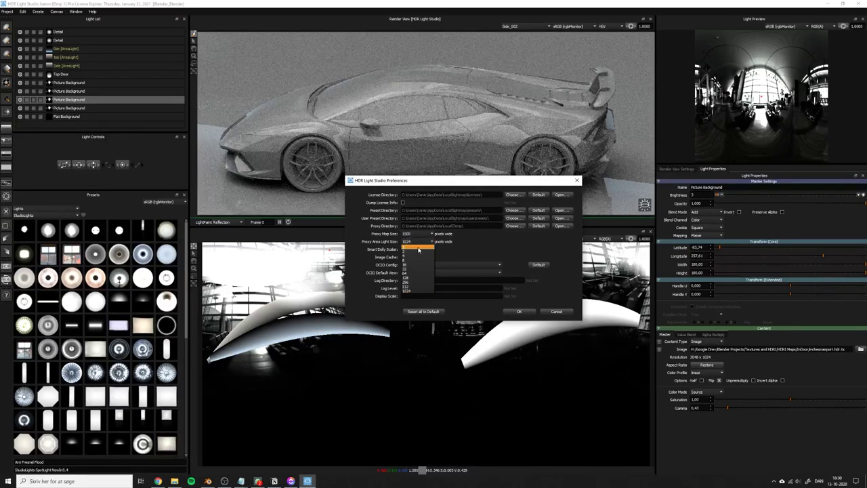
click(418, 288)
click(519, 312)
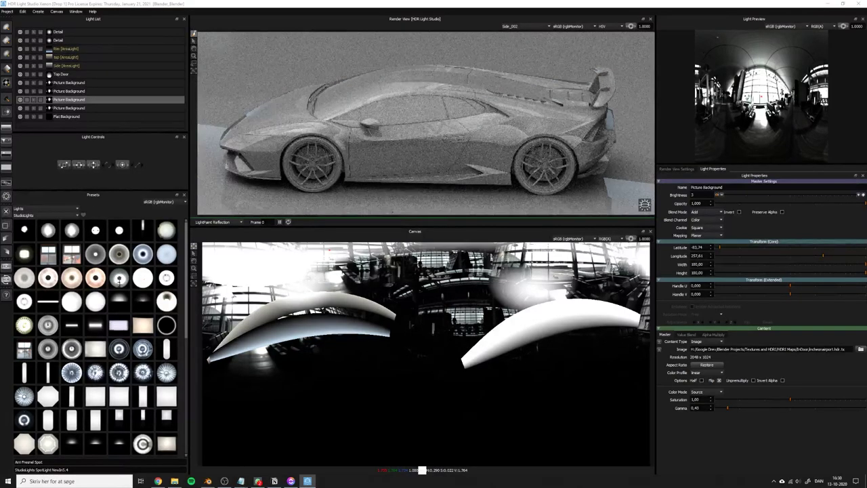
Set the production render's map resolution to 5000x2500 and its area light resolution to 2048
drag(866, 157, 447, 159)
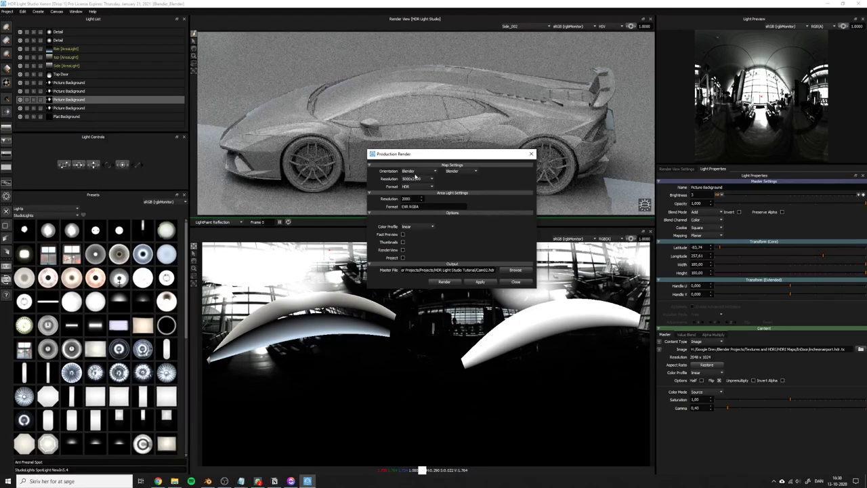
click(424, 180)
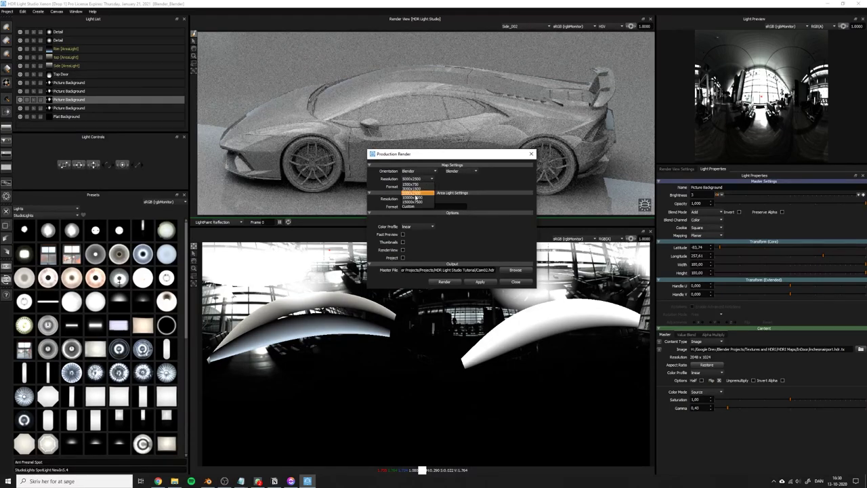
click(415, 194)
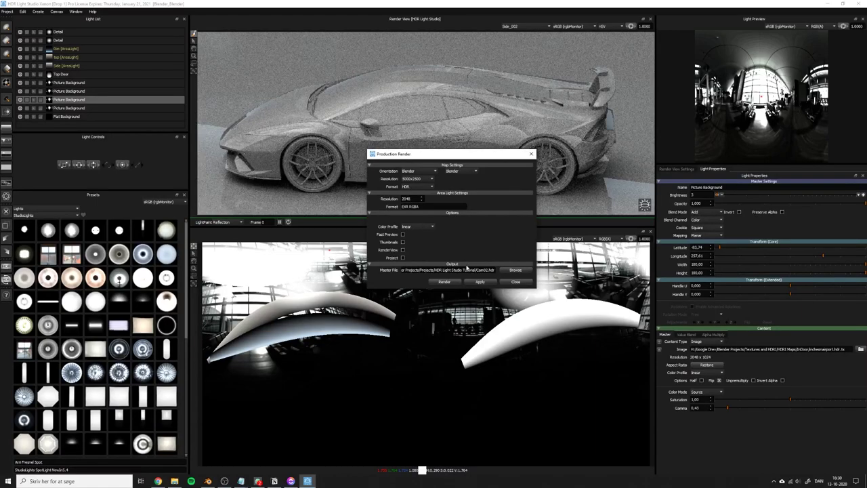
Set the production render's master file to Side_02.hdr in the HDR Light Studio Tutorial folder and start the render
click(514, 270)
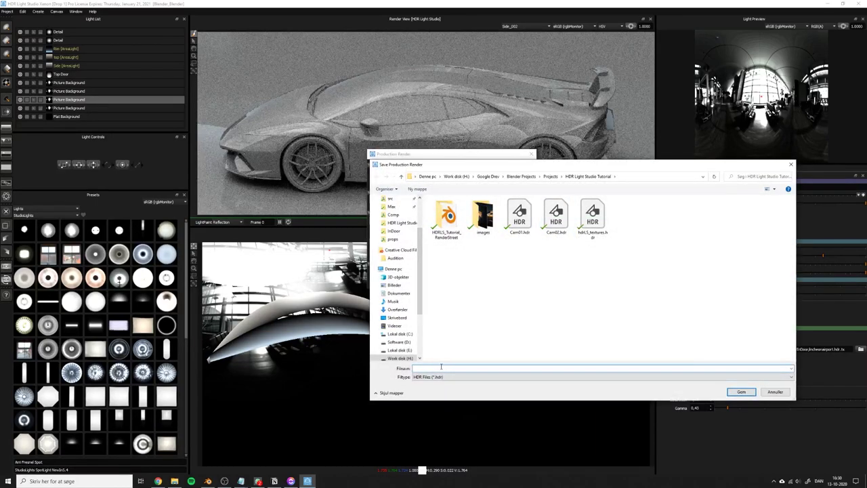
text(Side_)
text(01)
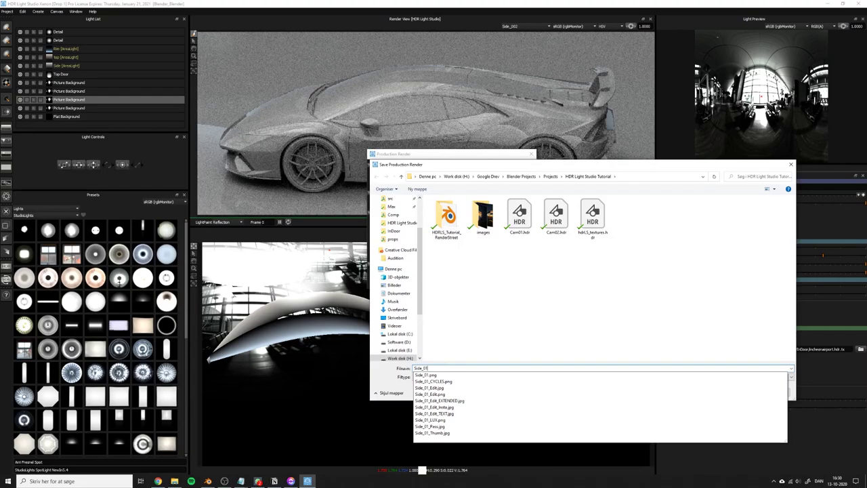
text(2)
key(Return)
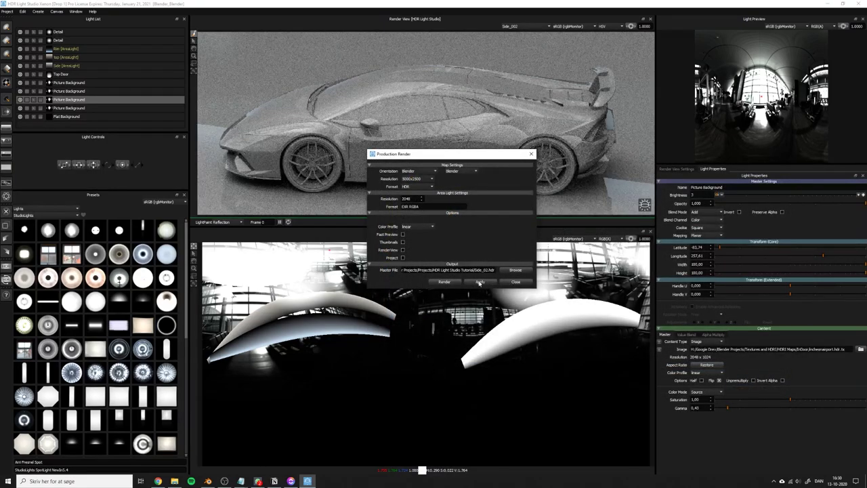
click(445, 282)
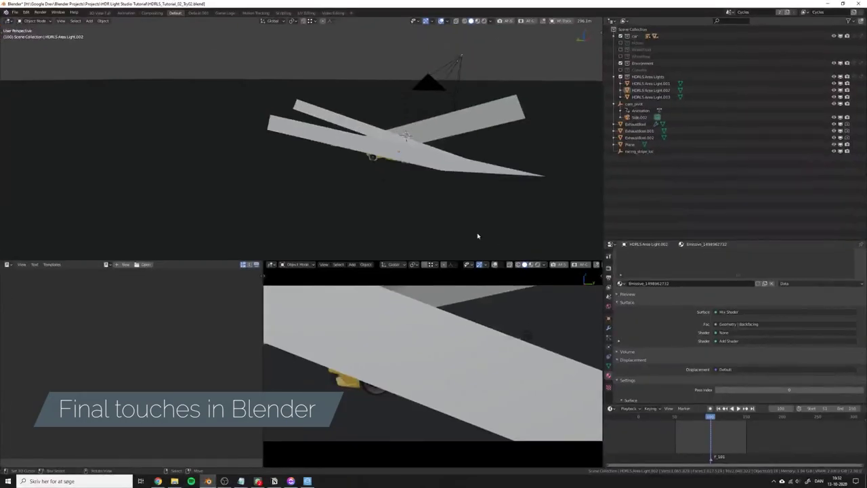
In Blender, select all three HDRLS area lights, set their viewport display to Wire, and clear the selection
middle_drag(479, 237, 305, 179)
click(266, 131)
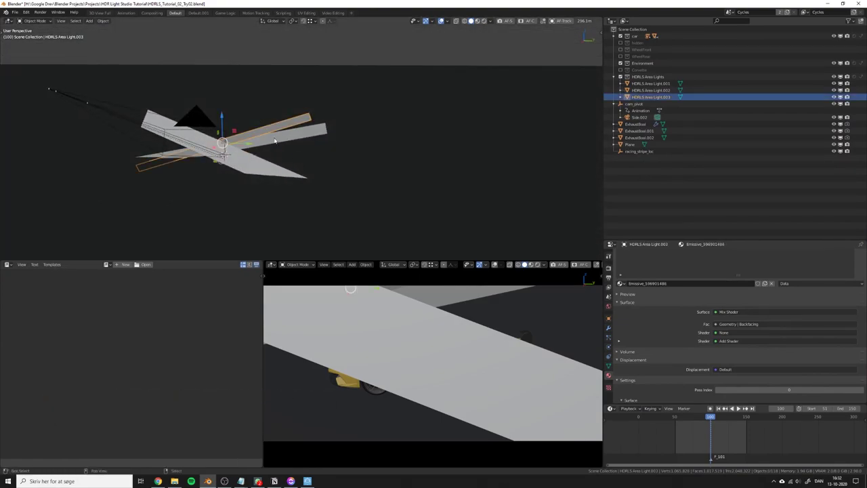
shift+click(273, 140)
shift+click(262, 164)
click(608, 318)
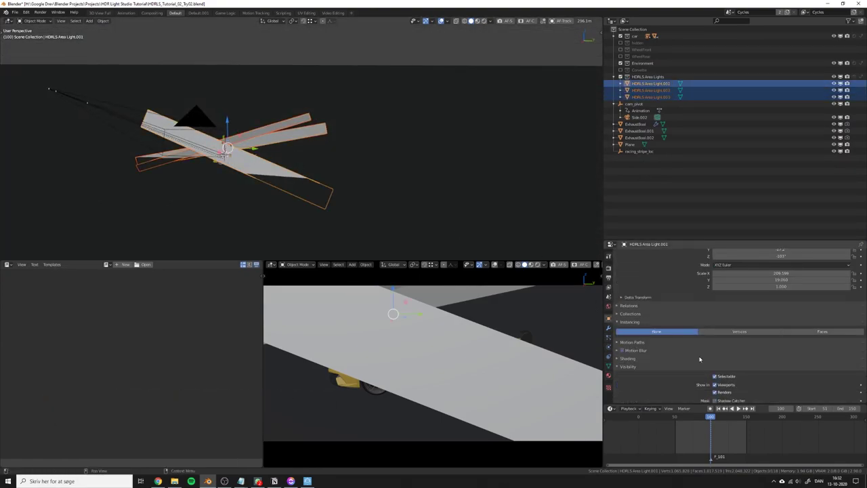
scroll(718, 366, down, 5)
click(722, 381)
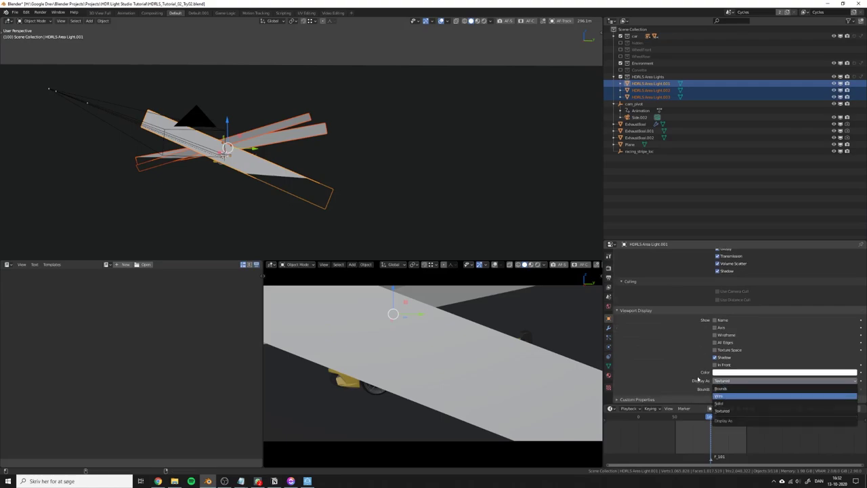
alt+click(719, 396)
middle_drag(238, 154, 314, 168)
key(alt+a)
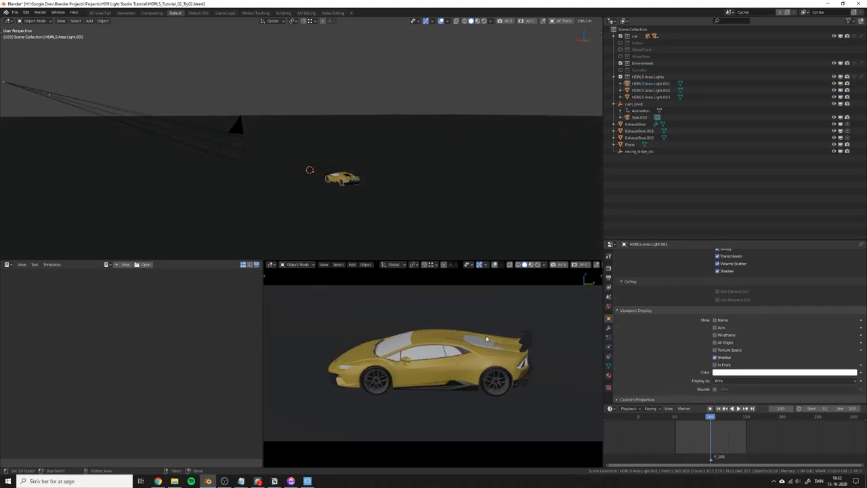
Bring up the world's HDR Light Studio settings, check the HDR Light Studio window, and stop the live connection from Blender
click(608, 309)
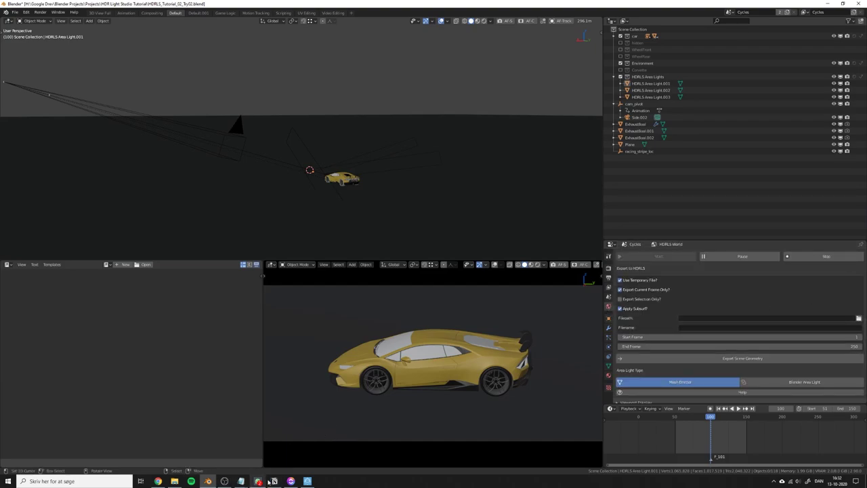
click(307, 481)
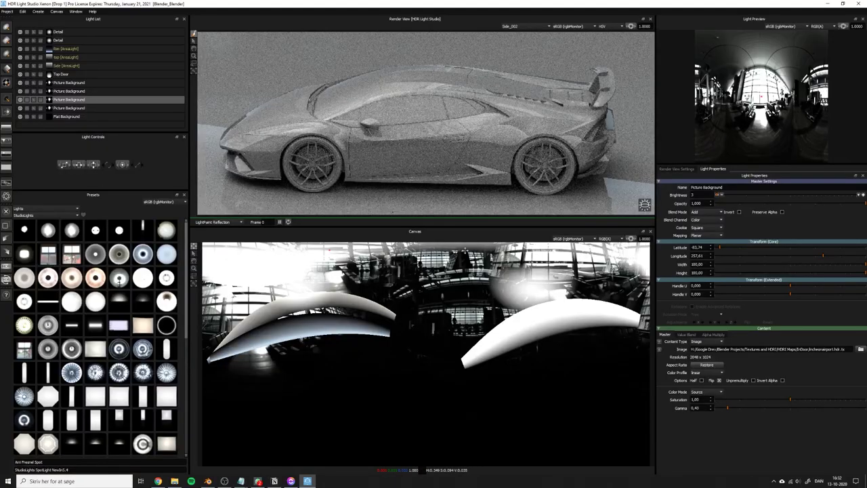
click(828, 5)
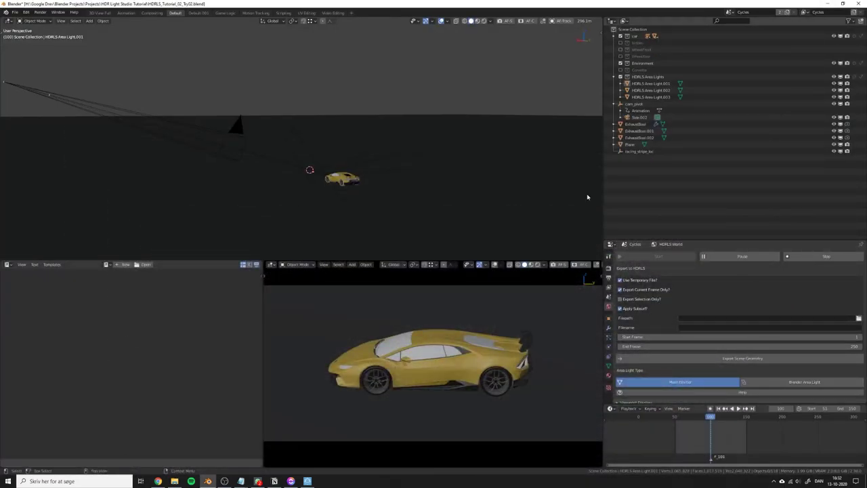
scroll(793, 284, up, 2)
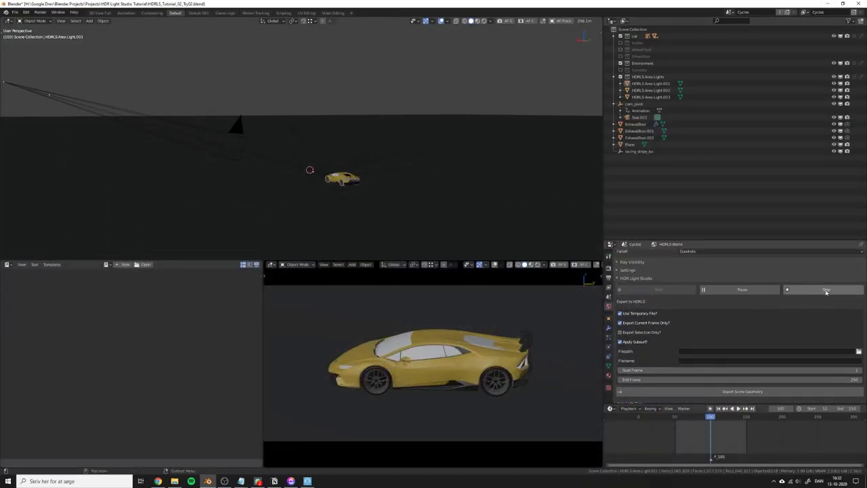
click(826, 290)
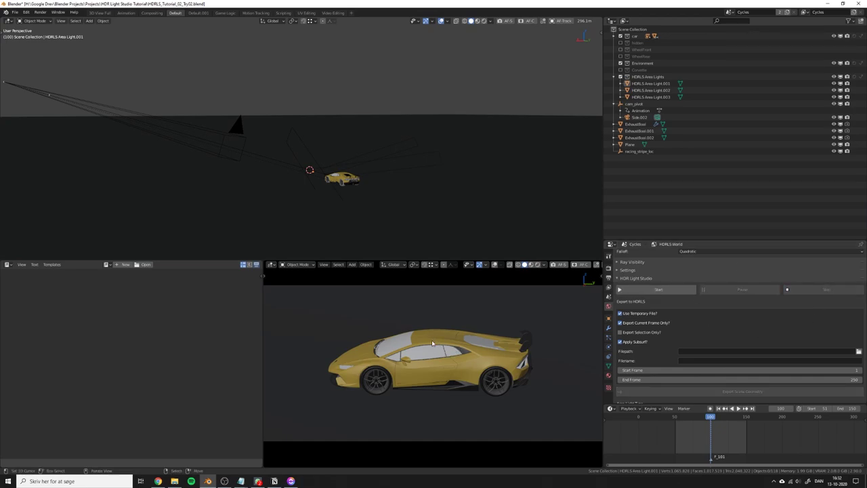
Show the world's shader nodes, browse the HDR files for the environment texture, and restore the Text Editor
click(8, 265)
click(37, 328)
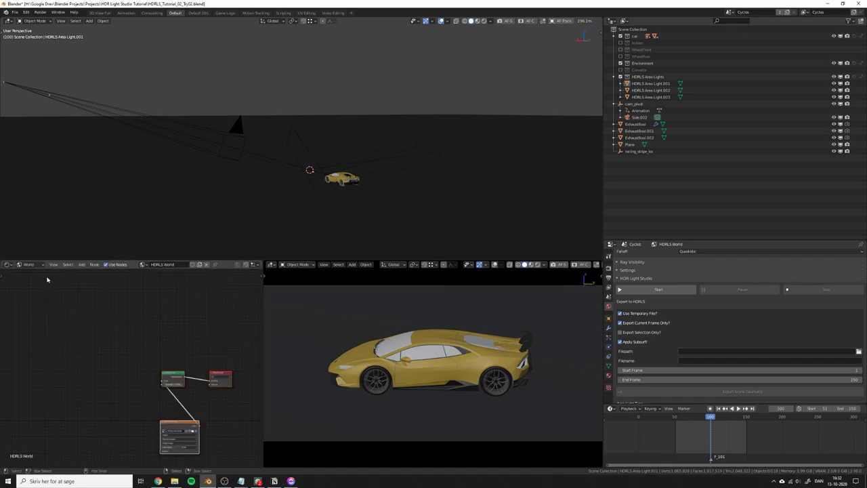
scroll(154, 396, up, 3)
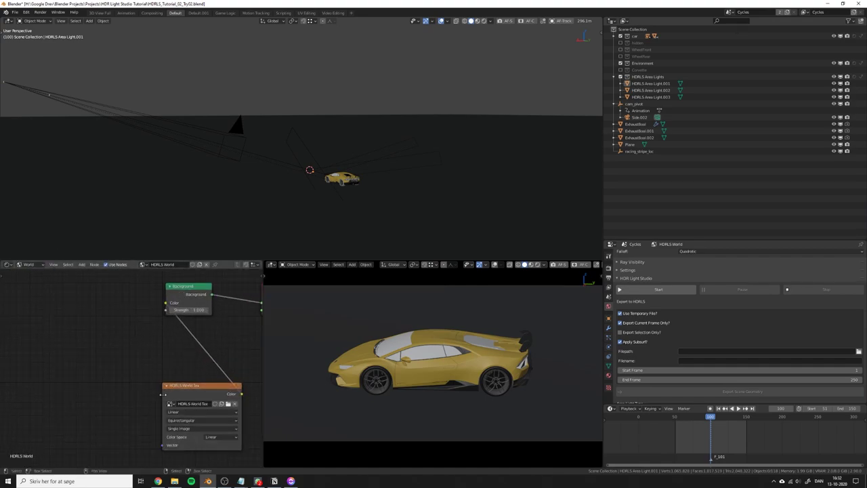
drag(163, 393, 153, 394)
click(228, 404)
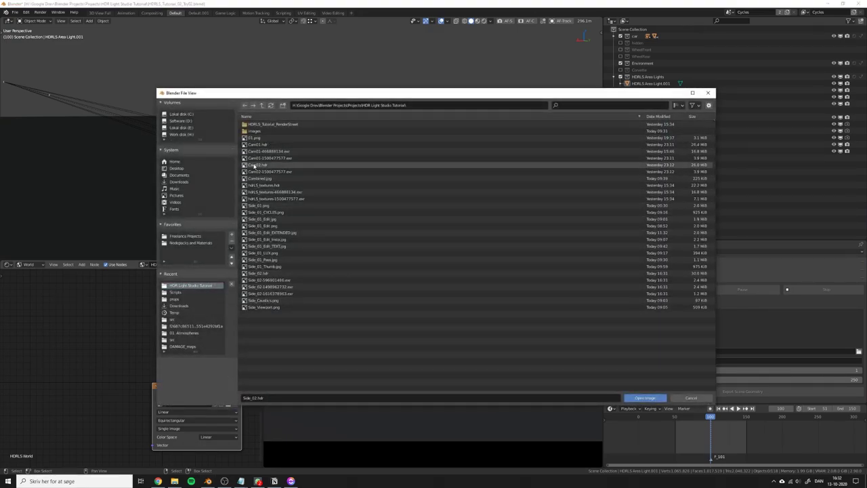
click(271, 165)
click(645, 398)
click(13, 267)
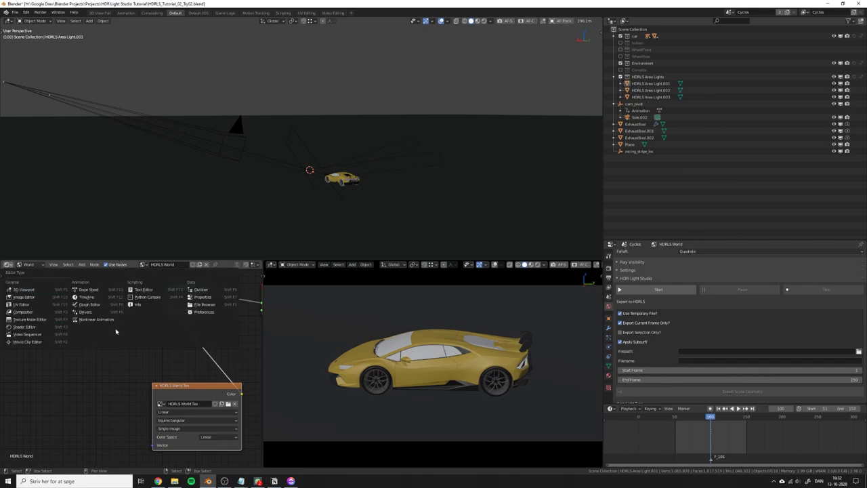
click(149, 292)
Switch the camera viewport to rendered shading and inspect the reflections on the car's side, hood and fender up close
key(z)
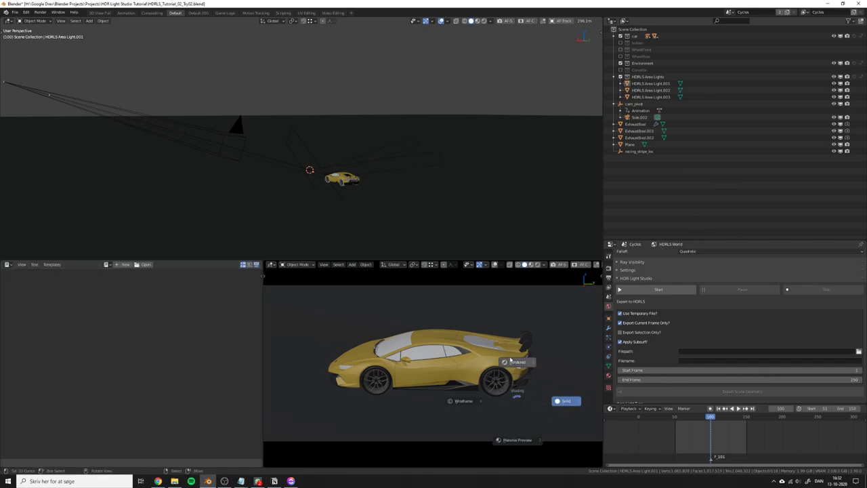
click(512, 366)
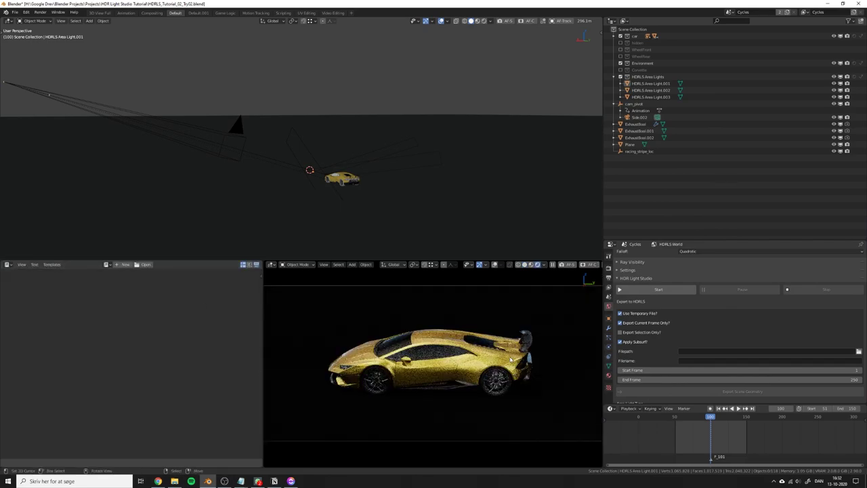
scroll(437, 337, up, 10)
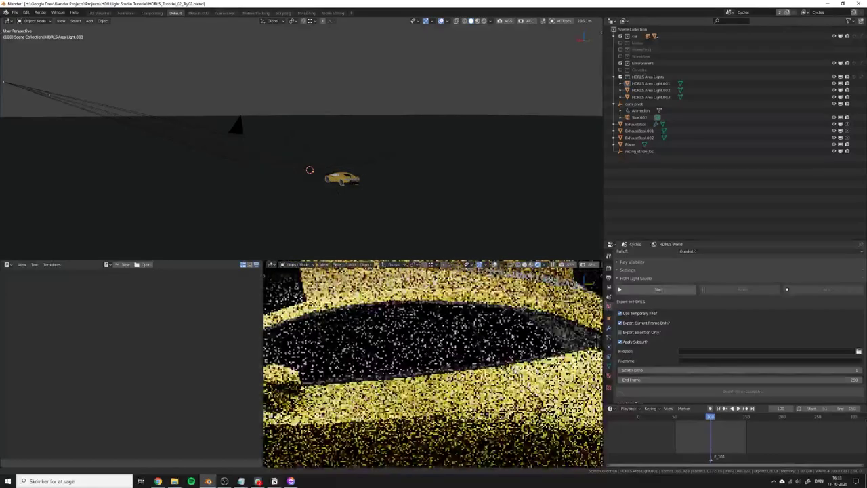
scroll(446, 400, up, 5)
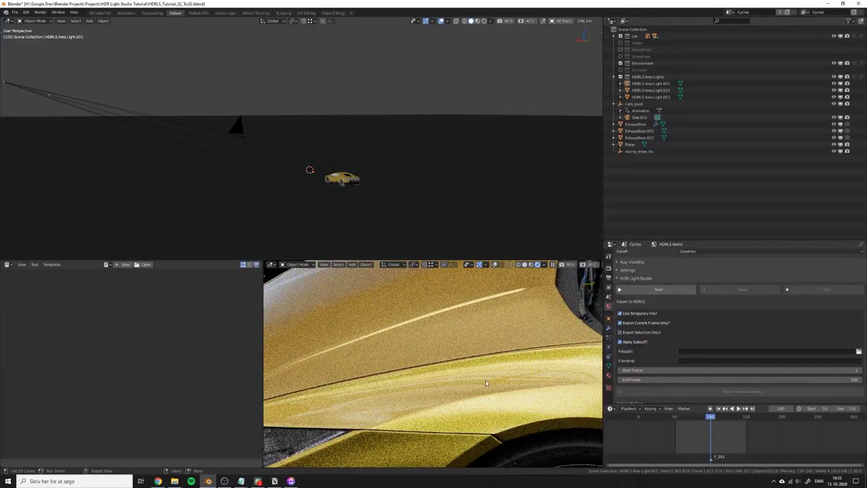
scroll(340, 396, down, 3)
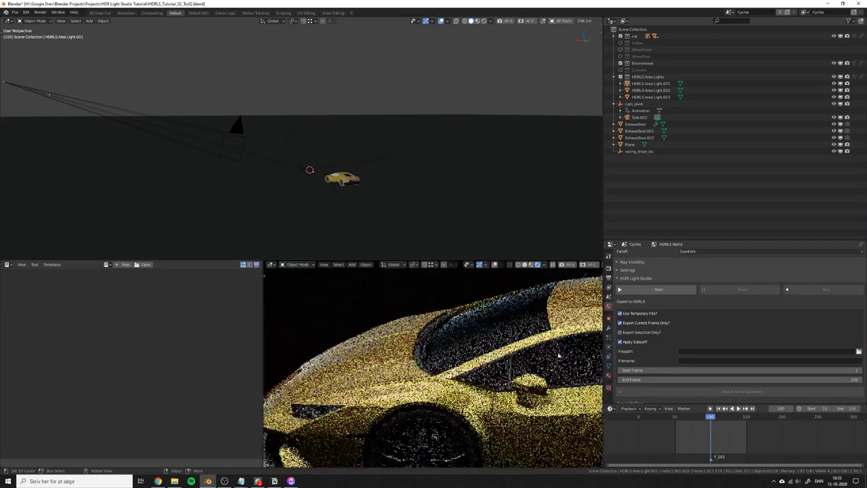
scroll(340, 397, up, 6)
scroll(340, 397, down, 2)
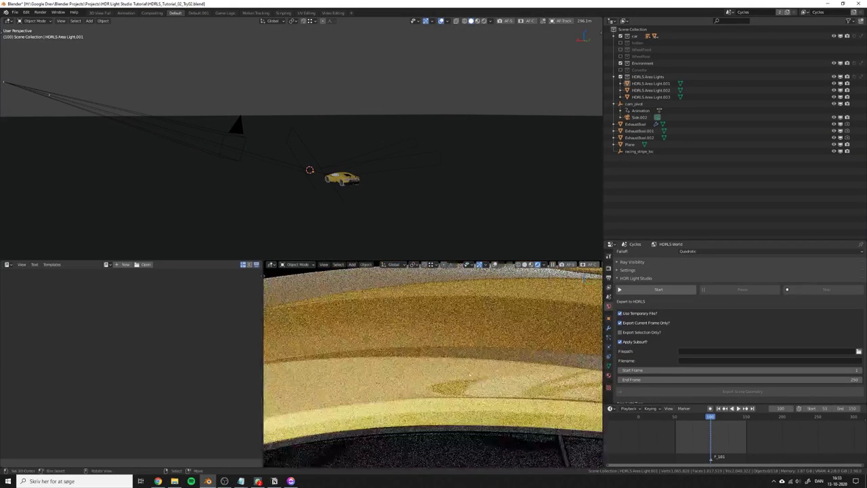
scroll(340, 397, down, 4)
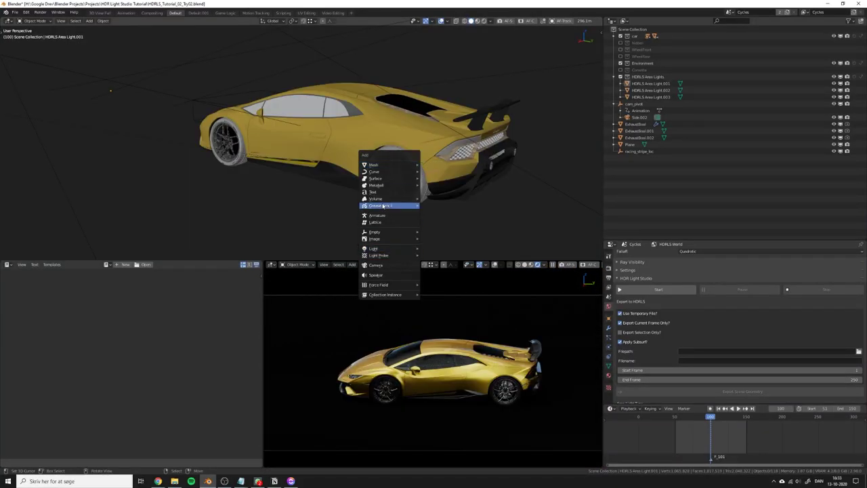
Add an area light at the car's rear wheel and frame it in the right orthographic view
mouse_move(399, 241)
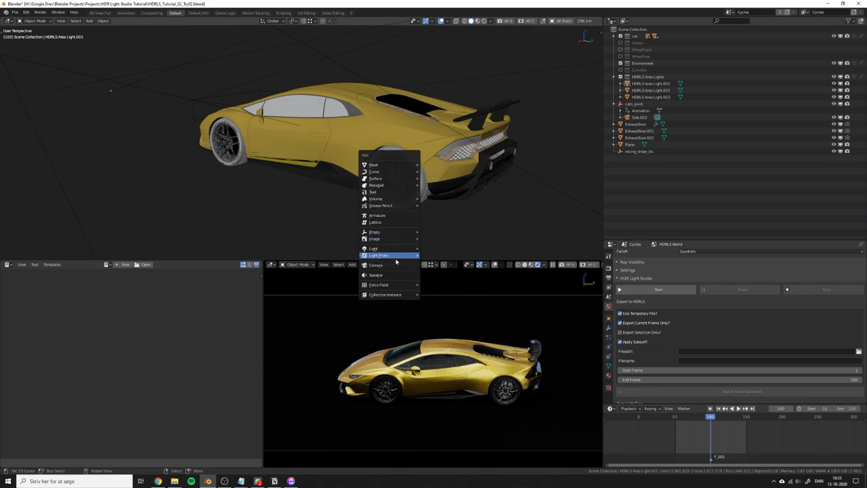
click(442, 267)
scroll(388, 184, up, 3)
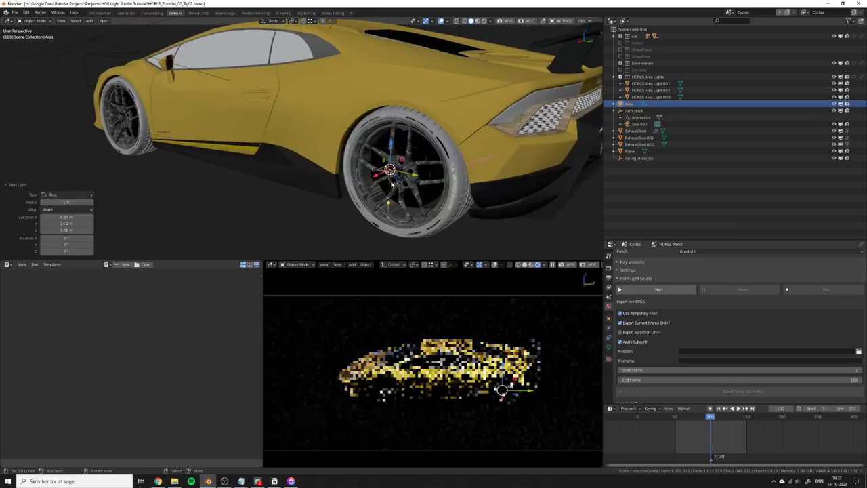
key(KP_3)
key(KP_Decimal)
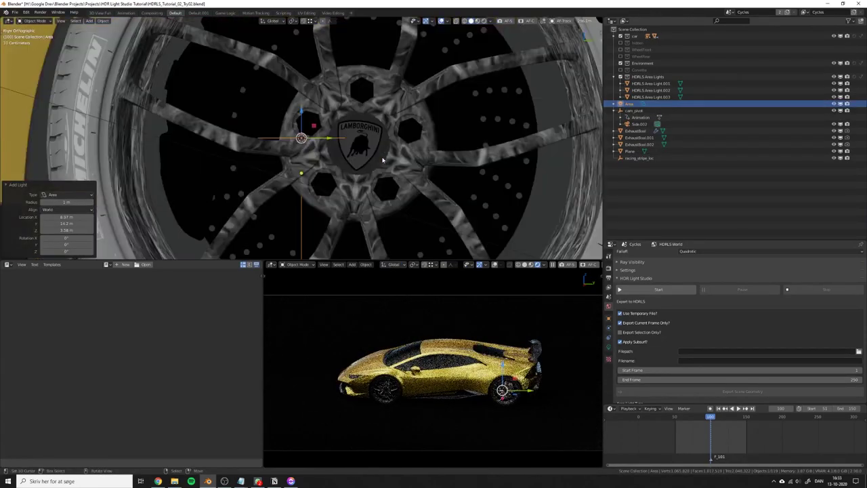
Move the area light to the upper front of the rear wheel and shift it about 1.33 m outward along X
scroll(380, 158, down, 7)
key(g)
click(331, 105)
key(g)
middle_drag(331, 105, 365, 157)
key(x)
click(423, 138)
Change the area light's shape to Rectangle and stretch its Y size to about 6.04 m
click(608, 347)
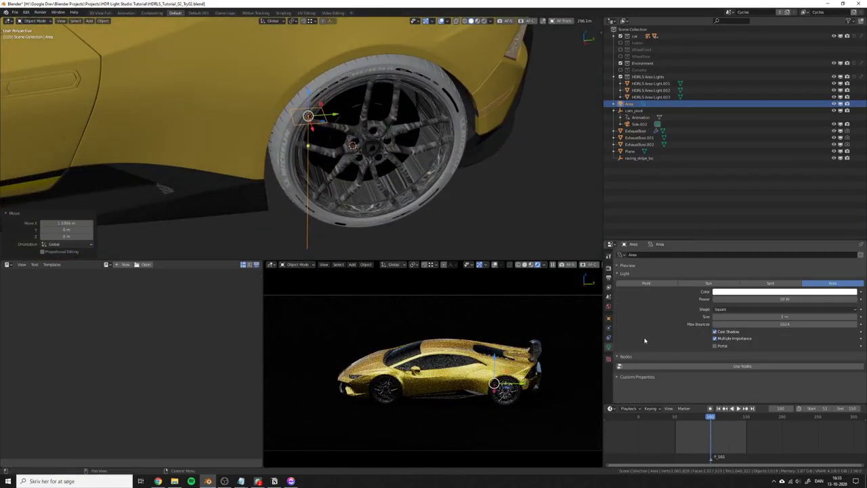
click(783, 310)
click(783, 325)
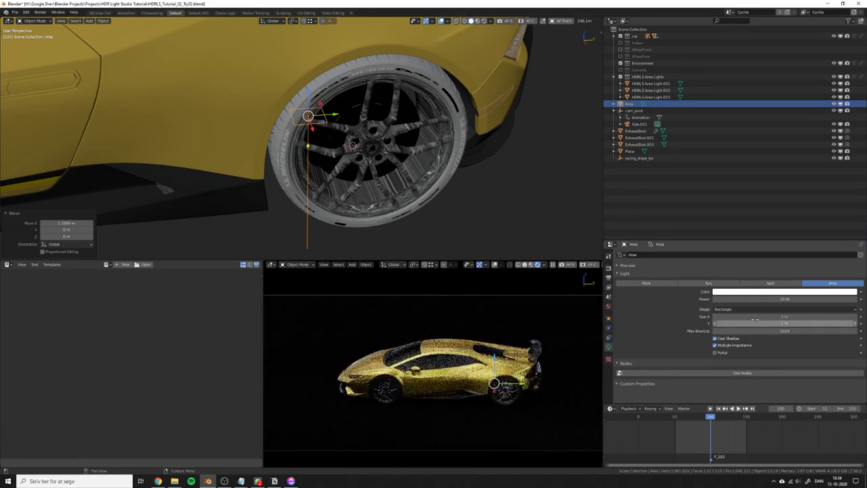
drag(732, 324, 766, 324)
In the right view, rotate the area light to aim down at the wheel hub and place it above the wheel's front edge
key(KP_3)
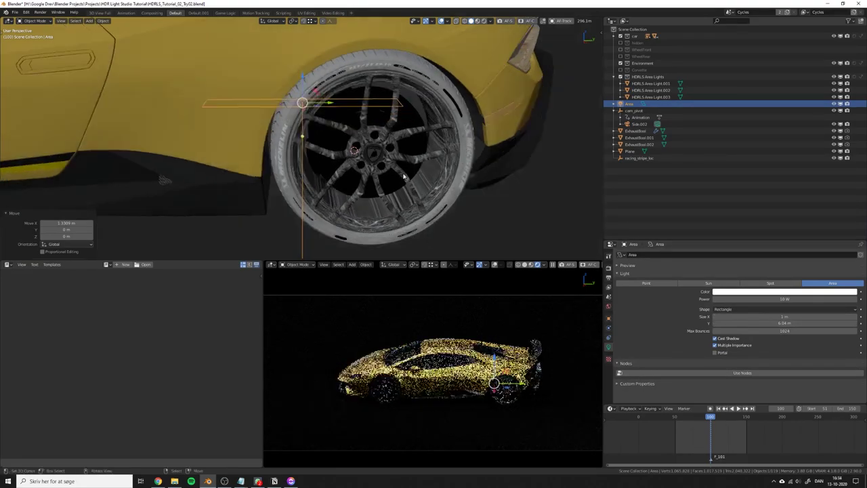
key(g)
key(r)
click(399, 92)
key(g)
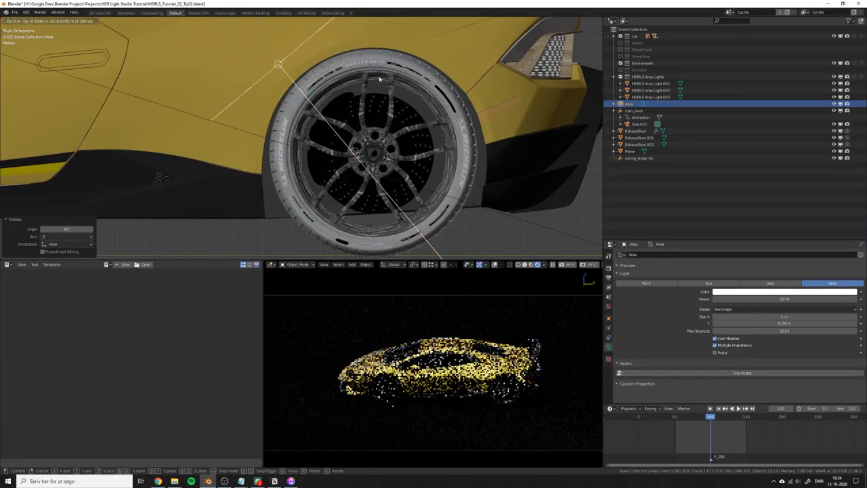
click(380, 79)
key(r)
click(438, 116)
key(g)
click(443, 119)
Limit the camera viewport's render to a region around the rear wheel
key(KP_0)
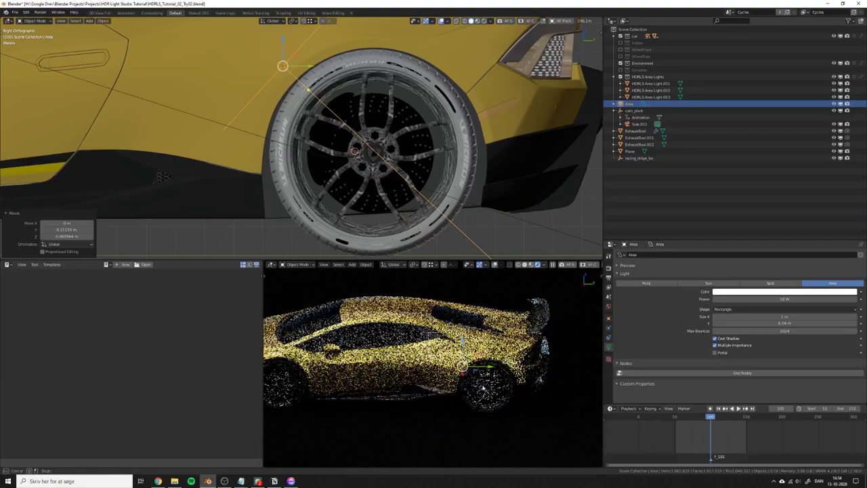
key(ctrl+b)
drag(399, 313, 552, 432)
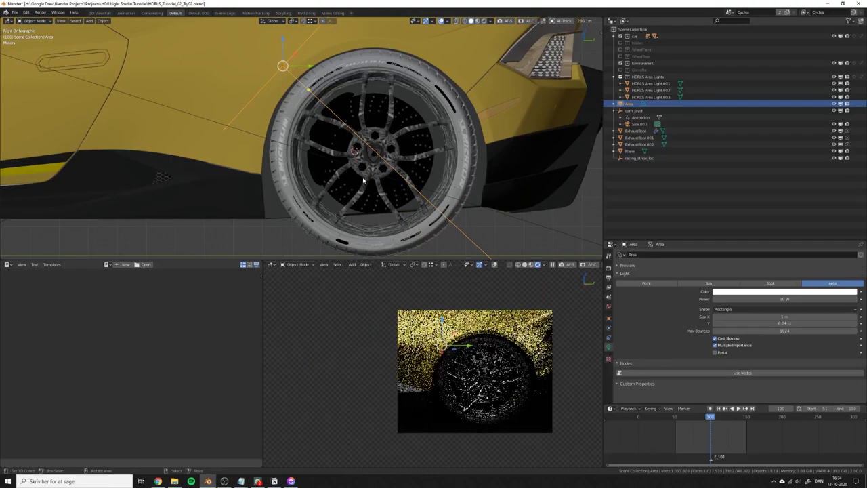
Nudge the area light toward the rear wheel and rotate it around its local Y axis to face the rim
scroll(407, 142, down, 2)
key(g)
click(425, 140)
middle_drag(425, 140, 398, 168)
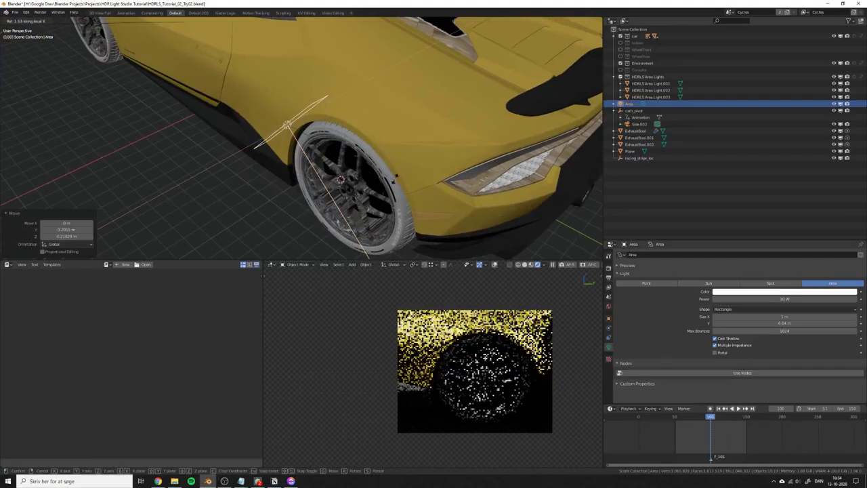
key(r)
key(y)
key(y)
click(397, 131)
Reposition the angled area light beside the rear wheel's upper front edge
key(g)
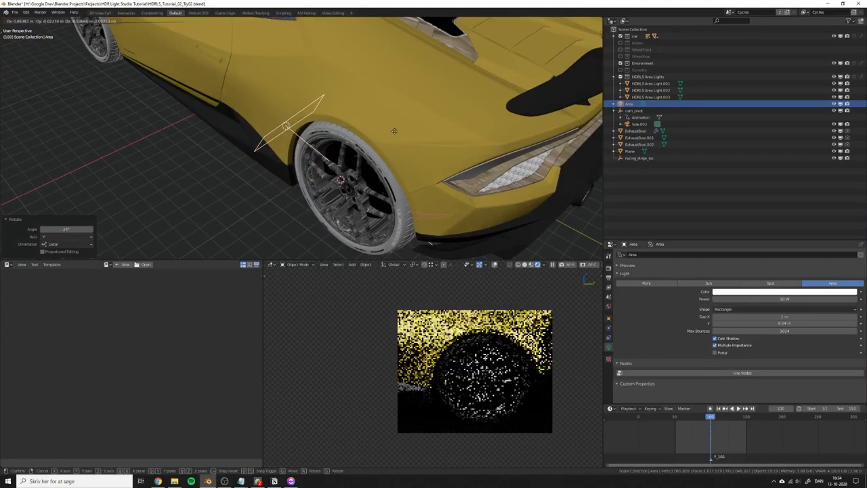
click(390, 134)
middle_drag(322, 191, 376, 170)
key(g)
click(380, 163)
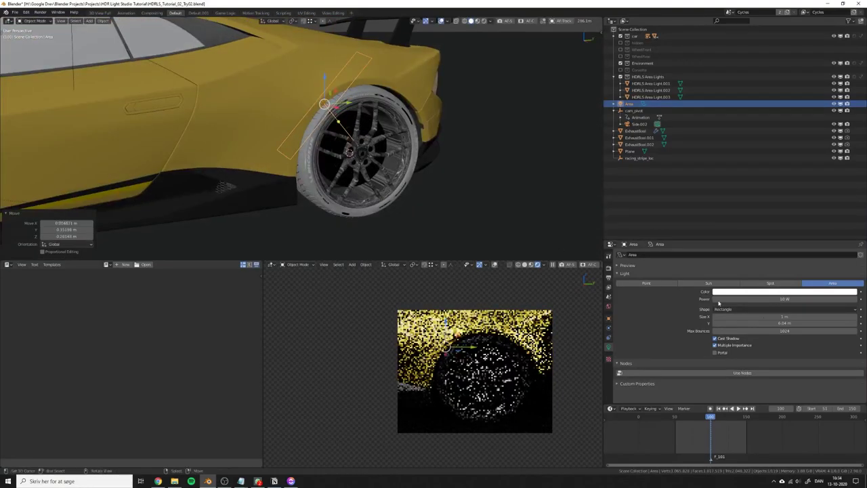
Set the area light's power to 100 W
click(758, 299)
text(100)
key(Return)
Enable nodes on the area light from the Gaffer light list and solo it
key(n)
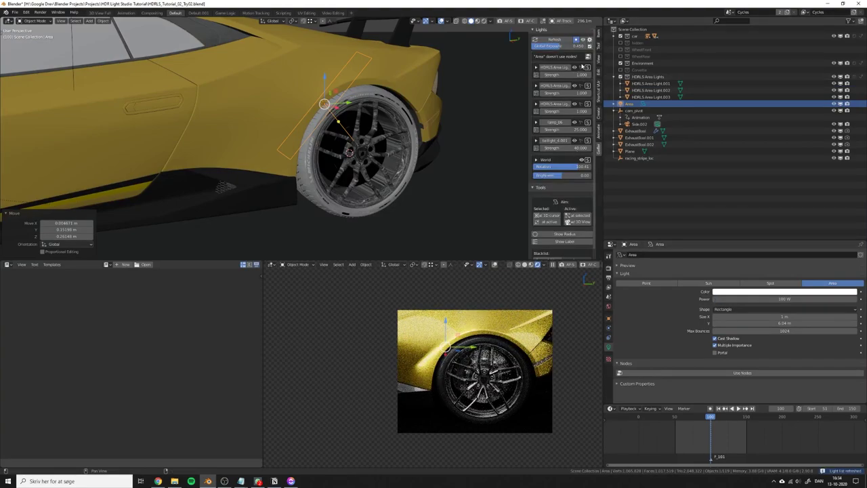
click(587, 56)
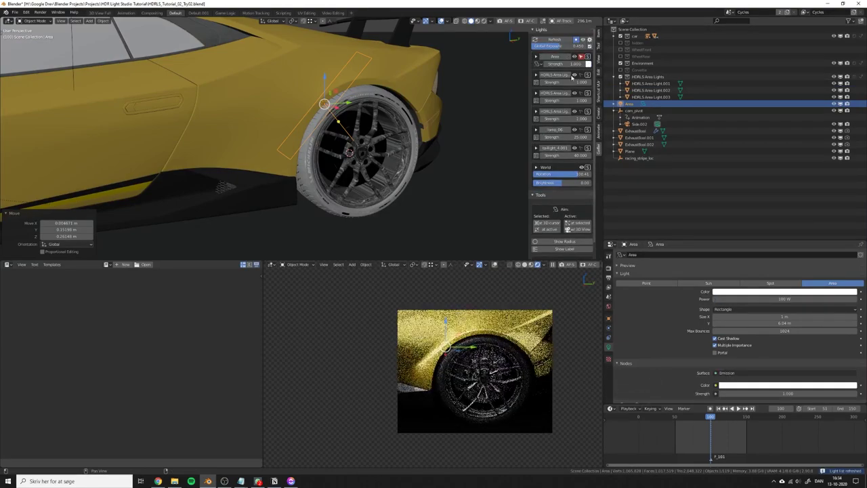
click(588, 57)
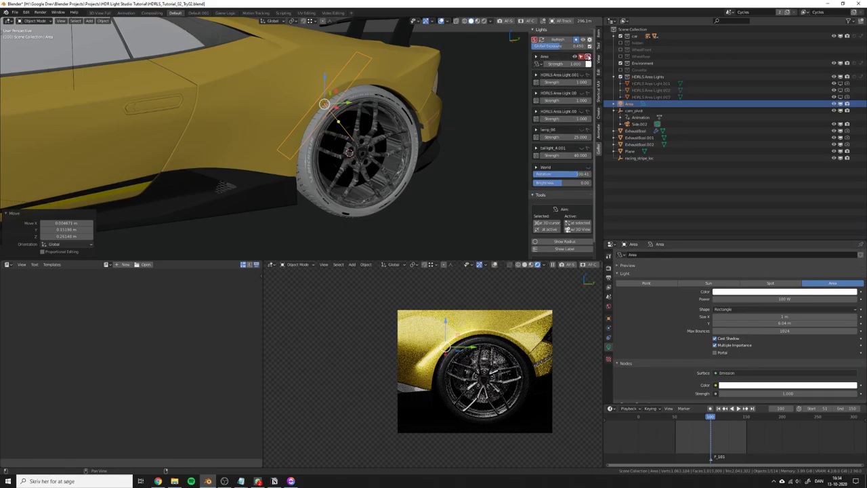
In the right view, move the soloed area light closer over the front edge of the rear wheel
middle_drag(353, 214, 320, 194)
key(KP_3)
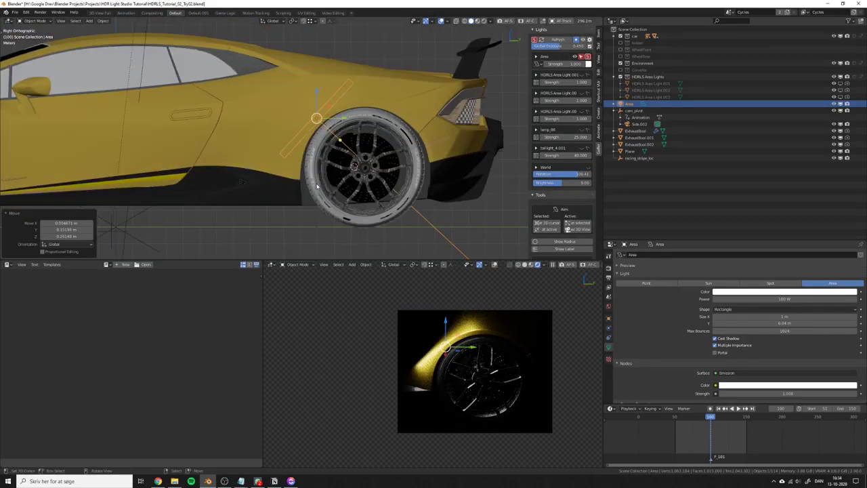
scroll(316, 186, up, 2)
key(g)
click(330, 187)
key(g)
click(333, 182)
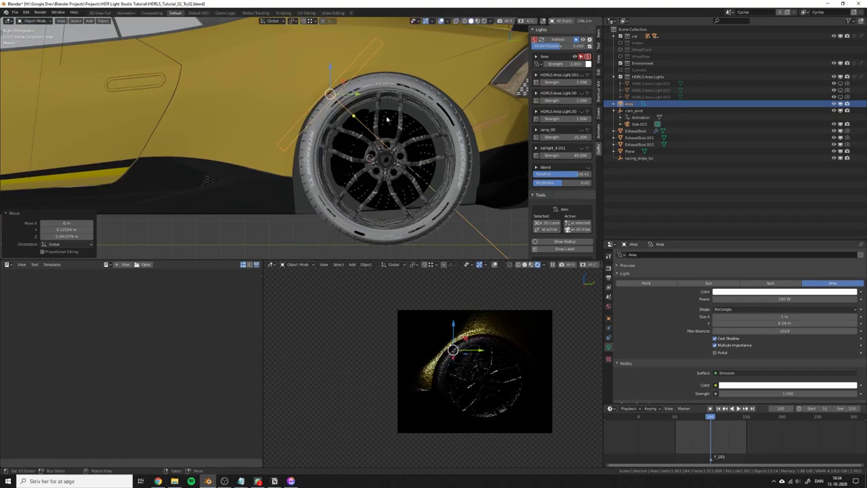
key(g)
click(377, 117)
Shift the area light sideways relative to the rear wheel, reduce its X size to about 0.424 m and shorten its Y size
middle_drag(377, 117, 401, 158)
key(g)
click(376, 166)
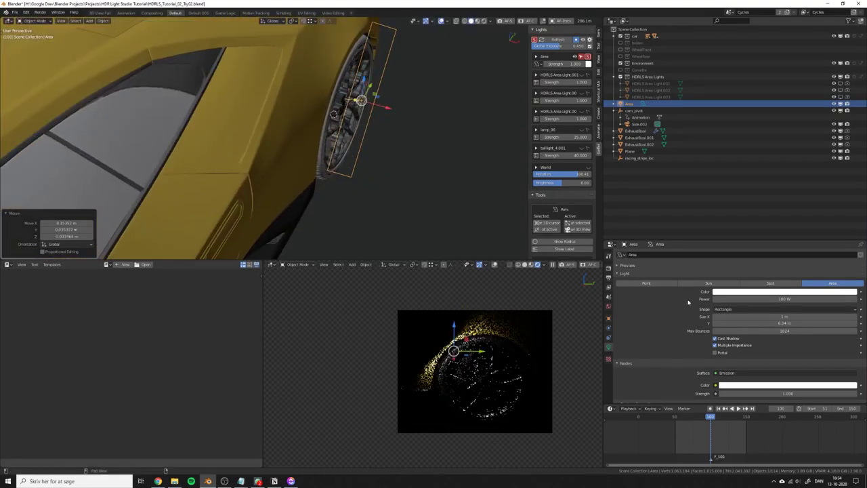
mouse_move(783, 323)
mouse_down()
mouse_move(745, 317)
mouse_move(787, 317)
mouse_up()
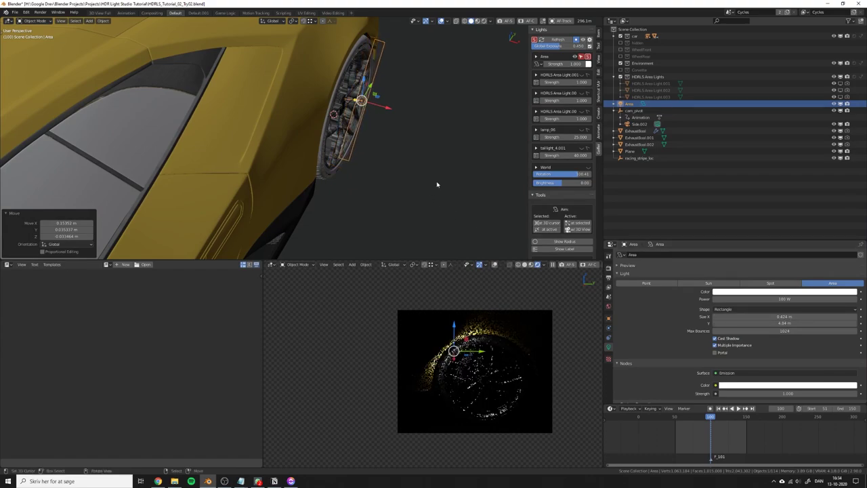
Fine-position the resized area light in perspective, just outside the rear wheel and ahead of its upper front edge
scroll(438, 183, down, 2)
middle_drag(438, 184, 301, 137)
key(g)
click(405, 146)
key(g)
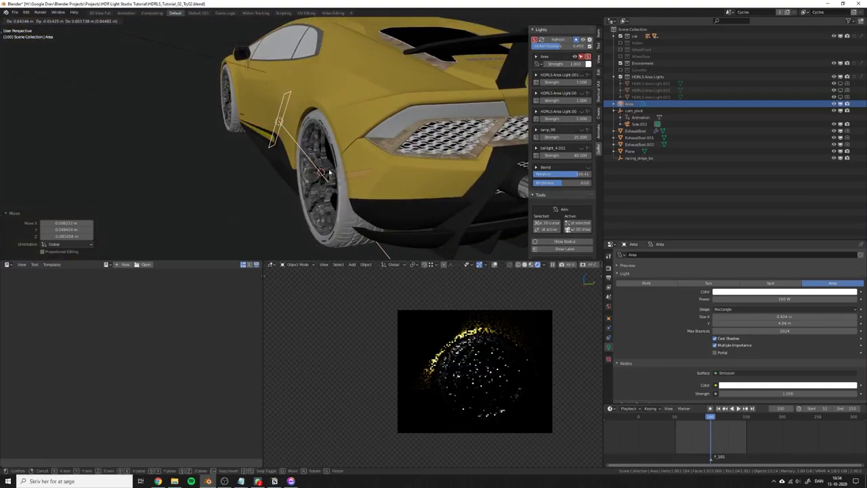
click(300, 137)
middle_drag(353, 183, 399, 190)
Duplicate the area light, rotate the copy about 50° around the 3D cursor at the wheel hub, and nudge it above the wheel
key(KP_3)
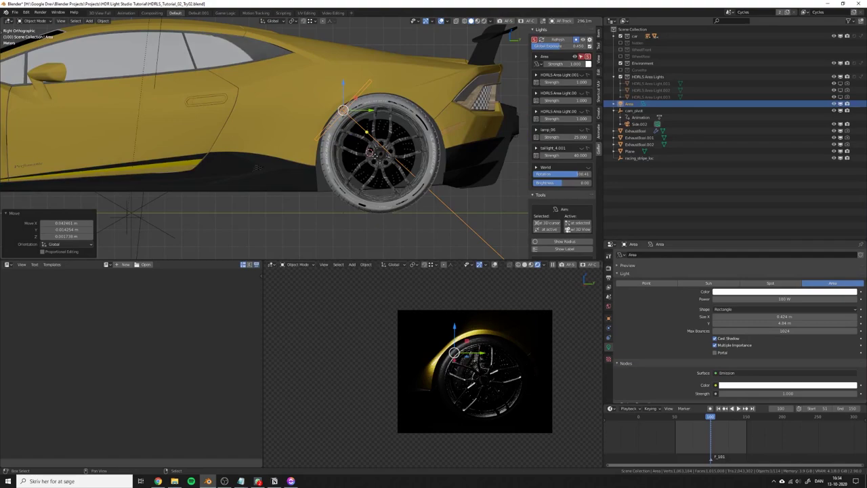
key(shift+d)
right_click(402, 145)
key(r)
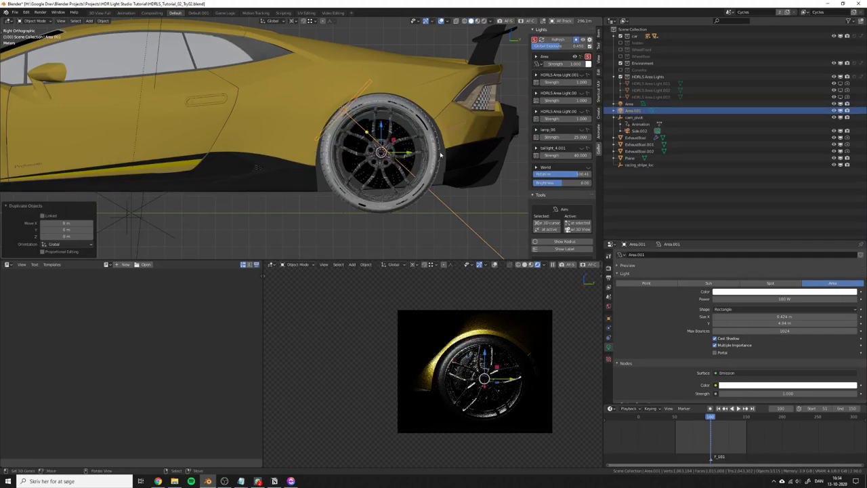
click(444, 190)
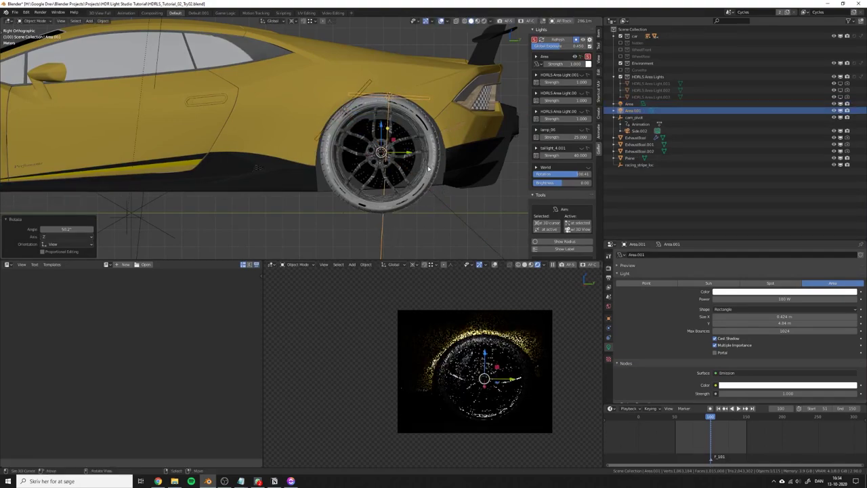
key(g)
click(406, 168)
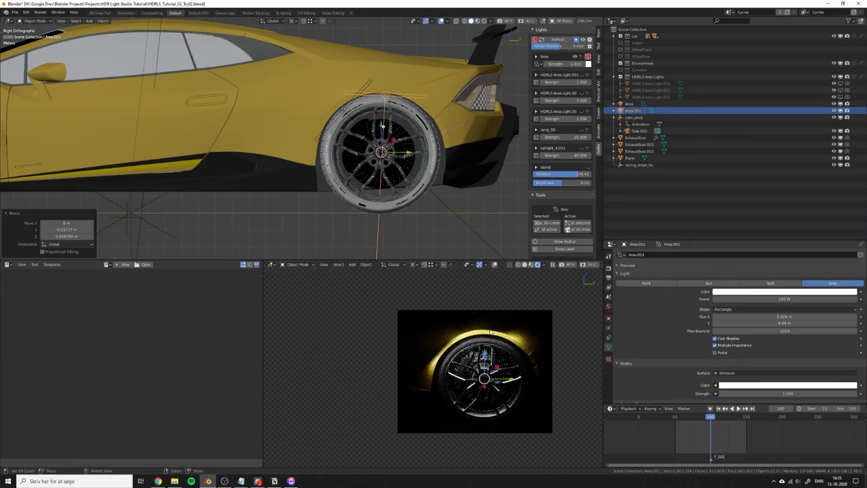
In the back view, select both area lights and tilt them outward around the 3D cursor by about 4.5° and a further 1°
middle_drag(420, 135, 338, 133)
key(KP_3)
key(ctrl+KP_1)
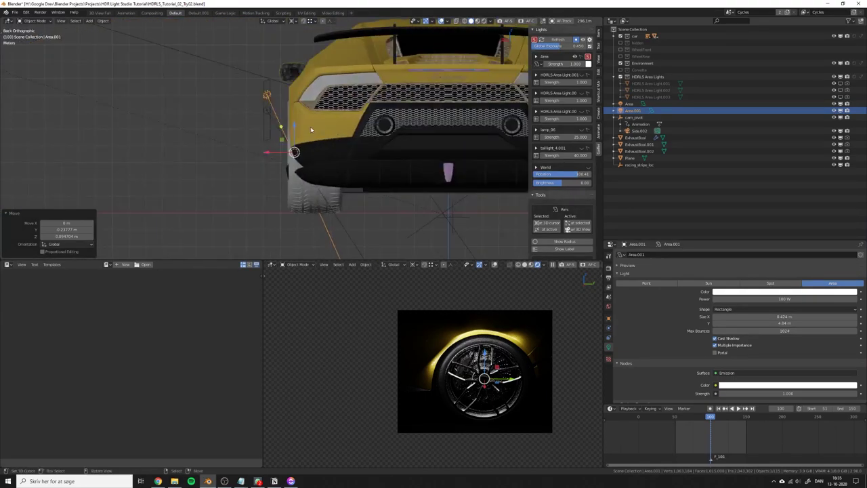
key(alt+z)
key(b)
drag(259, 103, 278, 124)
key(alt+z)
key(r)
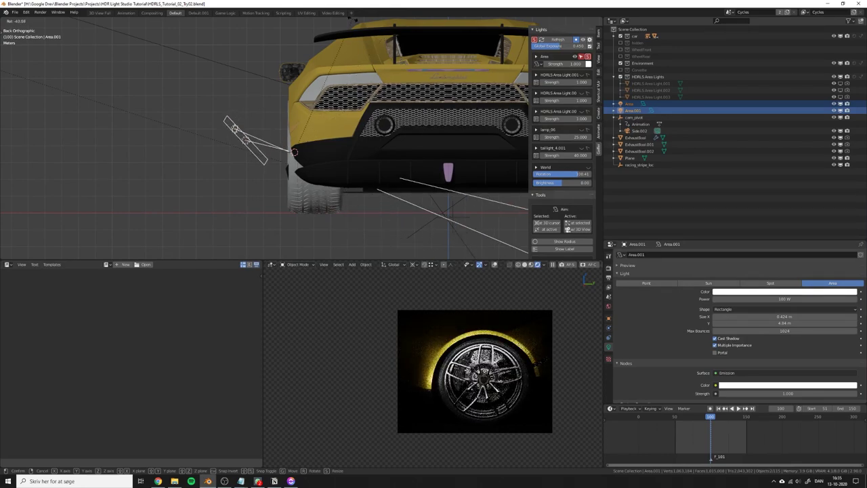
right_click(353, 22)
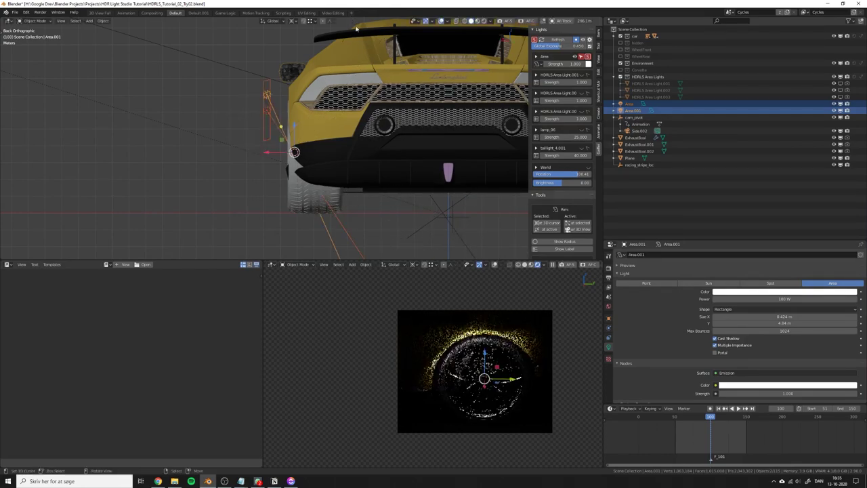
key(r)
click(332, 59)
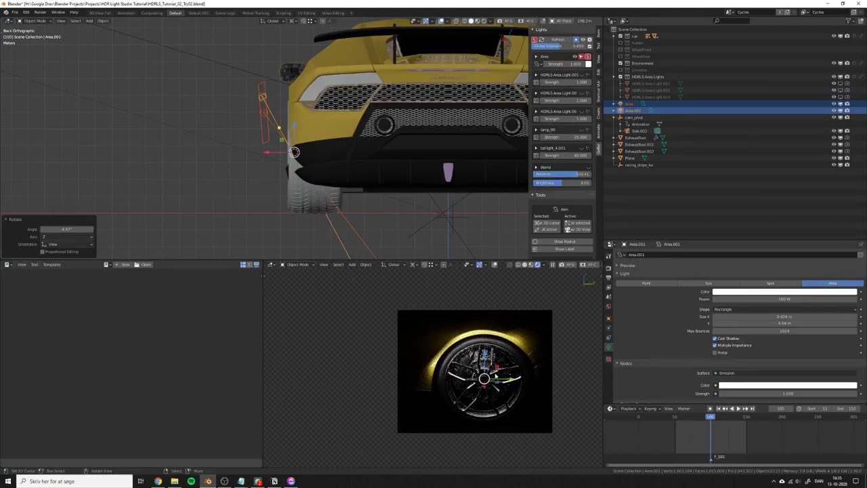
key(r)
click(378, 163)
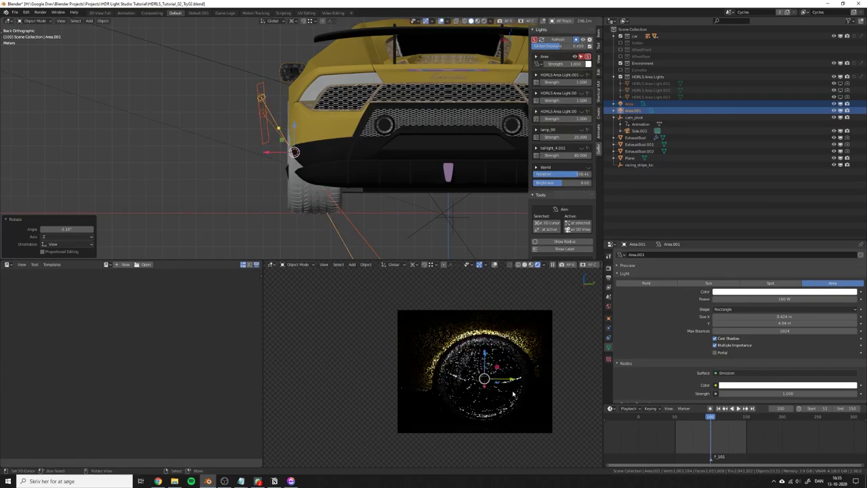
Move the camera viewport's render region from the rear wheel to the front wheel area
scroll(484, 353, down, 7)
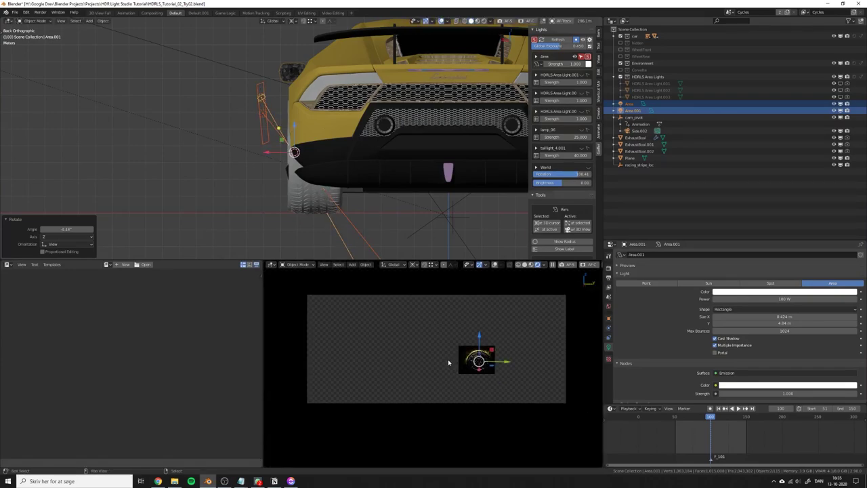
shift+middle_drag(448, 359, 511, 366)
key(ctrl+b)
drag(375, 328, 504, 405)
key(ctrl+b)
drag(422, 355, 461, 387)
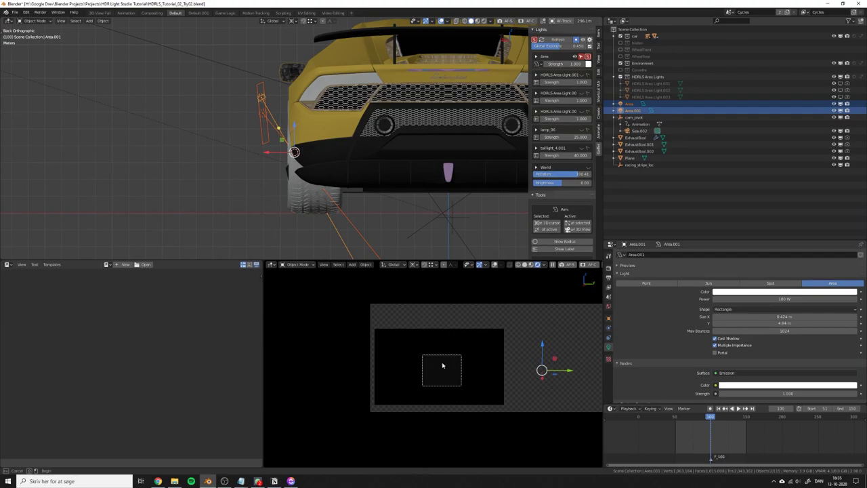
In the right view, duplicate both area lights along Y to the front wheel, about 26.5 m forward, and adjust their position
scroll(330, 165, down, 4)
key(KP_3)
scroll(330, 164, down, 2)
key(shift+d)
key(x)
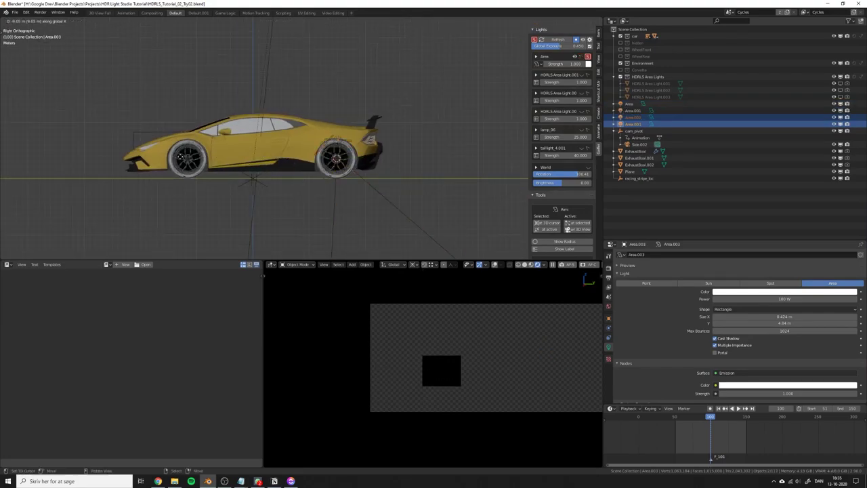
key(y)
click(199, 178)
key(g)
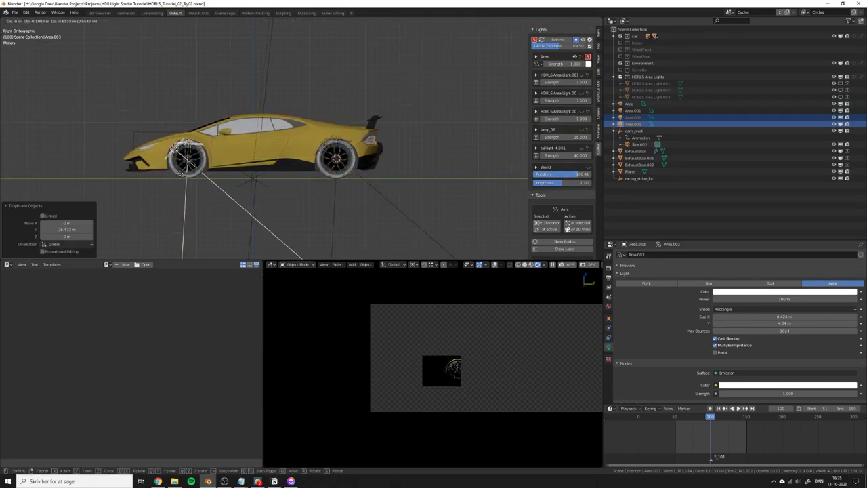
click(197, 183)
Tighten the camera viewport's render region closely around the front wheel
shift+middle_drag(197, 183, 280, 195)
scroll(439, 379, up, 5)
key(ctrl+b)
drag(447, 319, 525, 384)
scroll(511, 374, up, 3)
scroll(502, 364, up, 1)
key(ctrl+b)
mouse_move(406, 279)
mouse_down()
mouse_move(547, 401)
mouse_move(535, 394)
mouse_up()
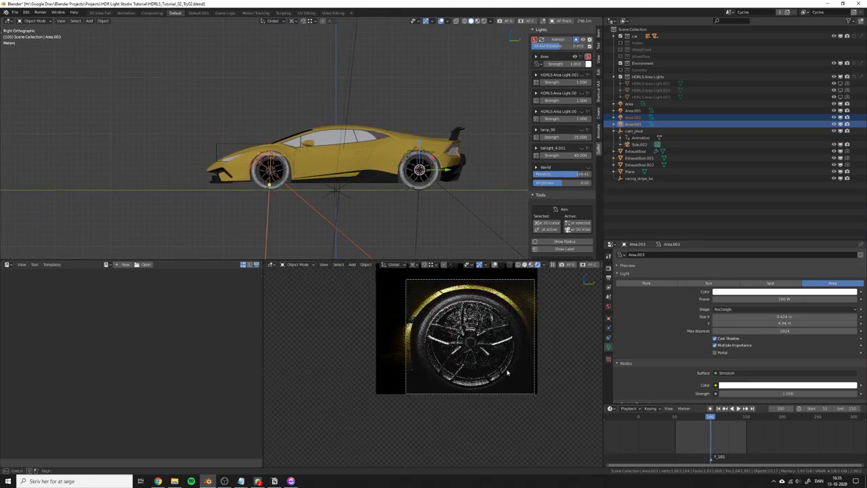
Align the copied lights with the front wheel's upper front edge and redraw the render region to include the wheel arch
scroll(279, 177, up, 6)
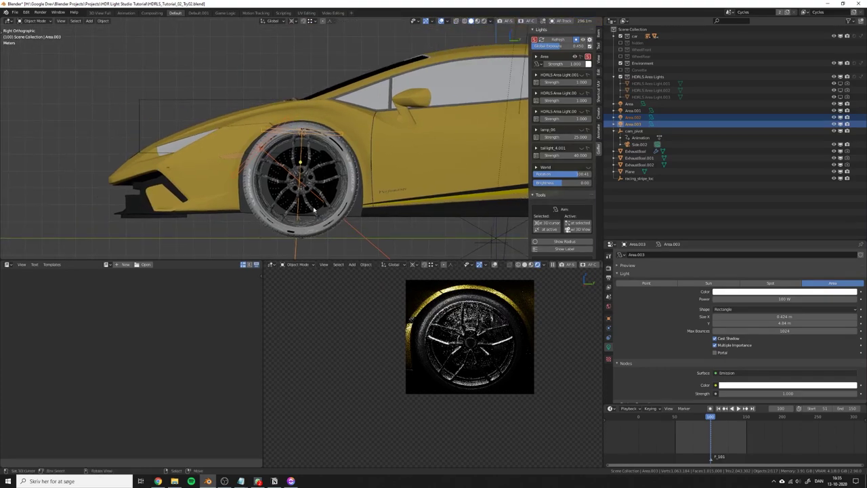
key(g)
click(292, 195)
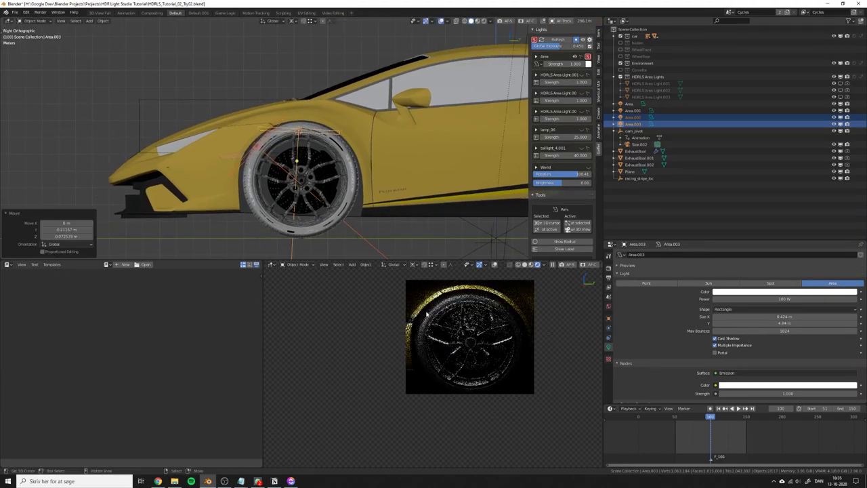
scroll(426, 315, down, 1)
key(ctrl+b)
drag(387, 288, 525, 387)
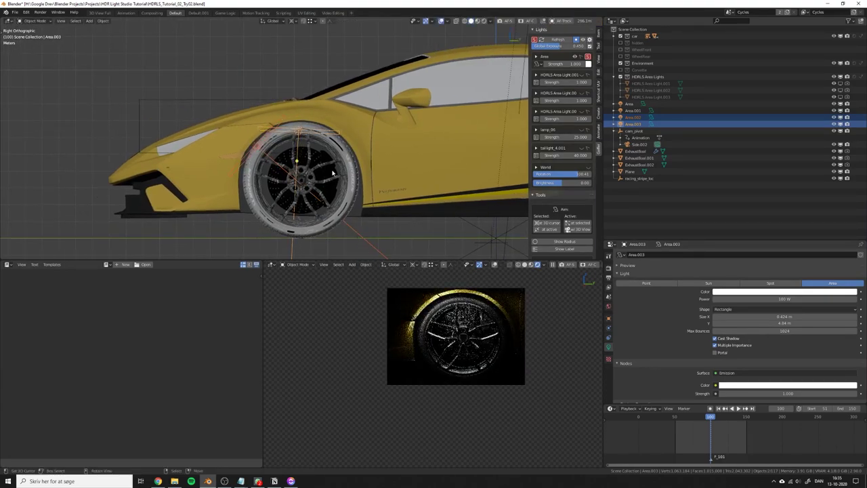
key(g)
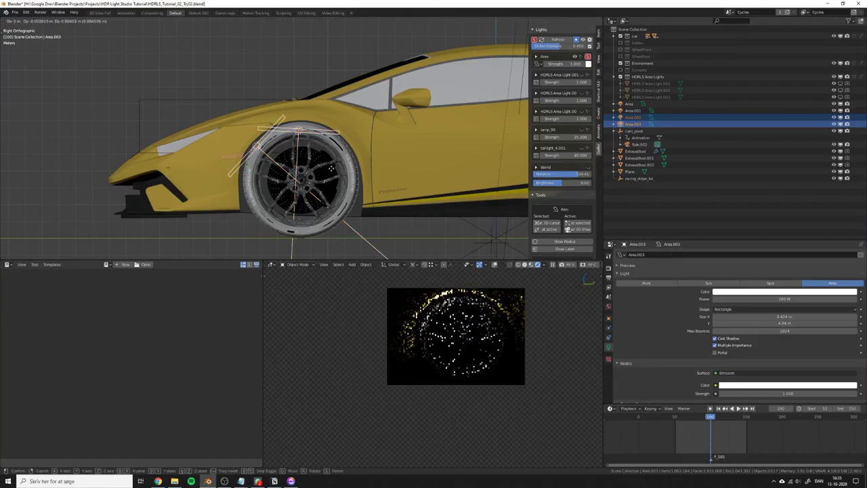
click(321, 175)
In the back view, select all four wheel lights and rotate them about 0.7° around the 3D cursor
middle_drag(321, 176, 275, 185)
key(KP_3)
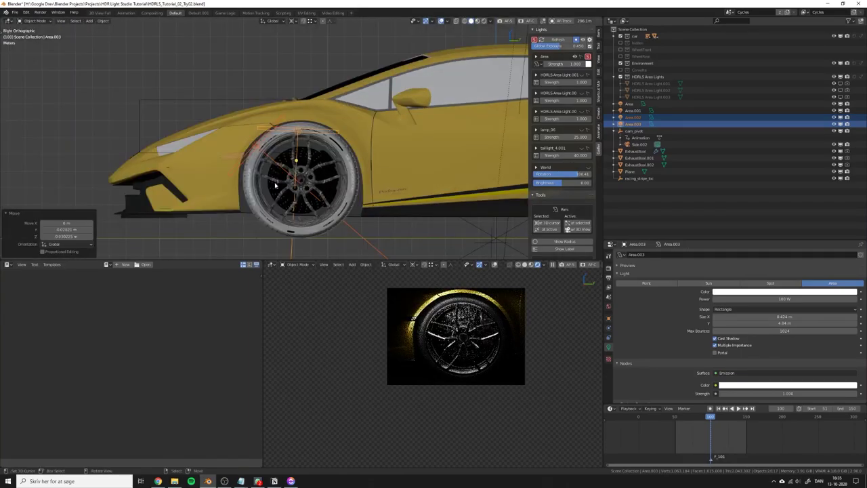
key(KP_1)
key(ctrl+KP_1)
key(g)
key(r)
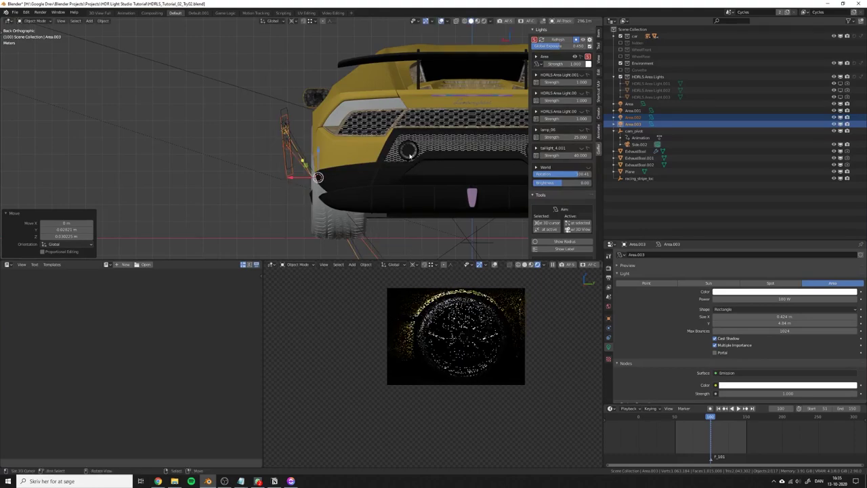
click(392, 110)
key(r)
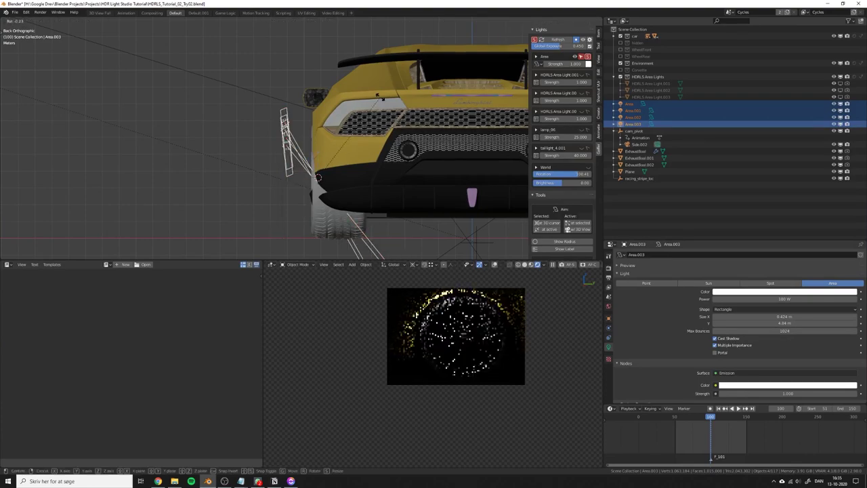
click(317, 177)
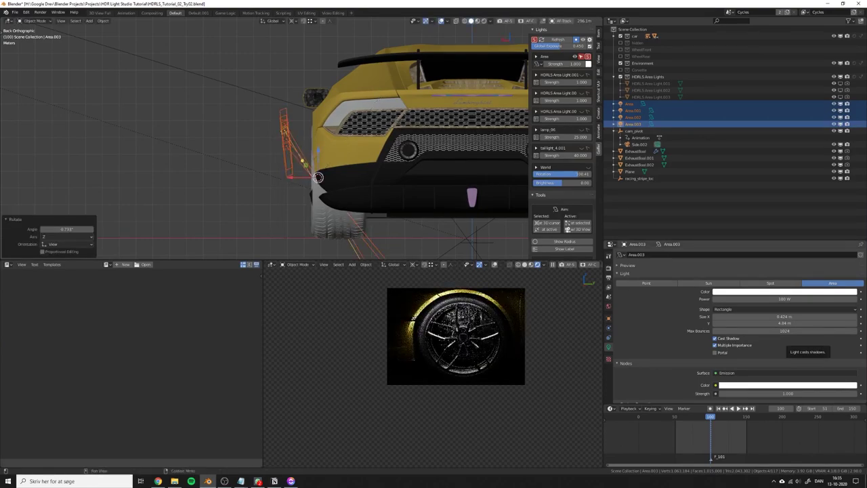
Fine-tune the tilt of the four wheel lights once more and save the file
click(532, 2)
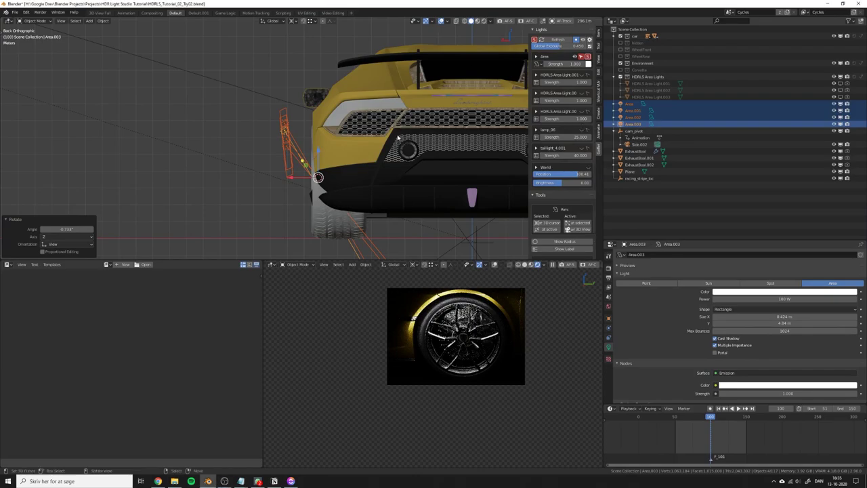
key(r)
click(381, 143)
key(ctrl+s)
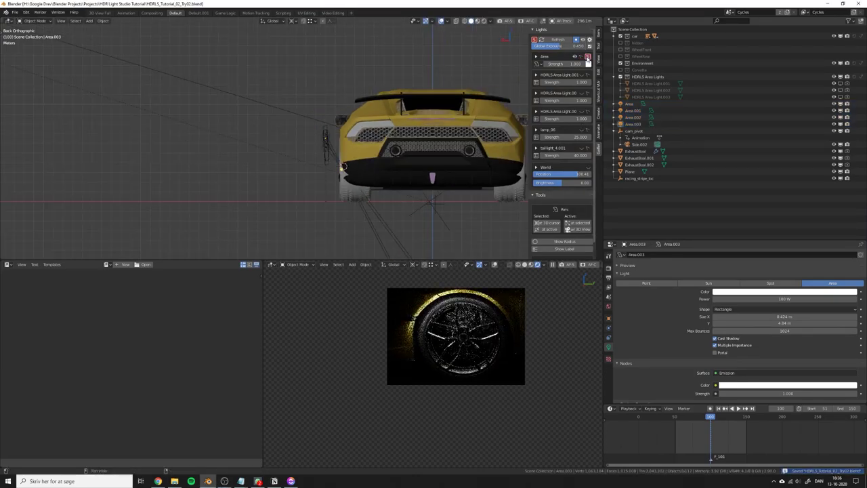
Turn off the Area light's solo mode and compare the full render with the four wheel lights temporarily moved away along global Z
click(588, 58)
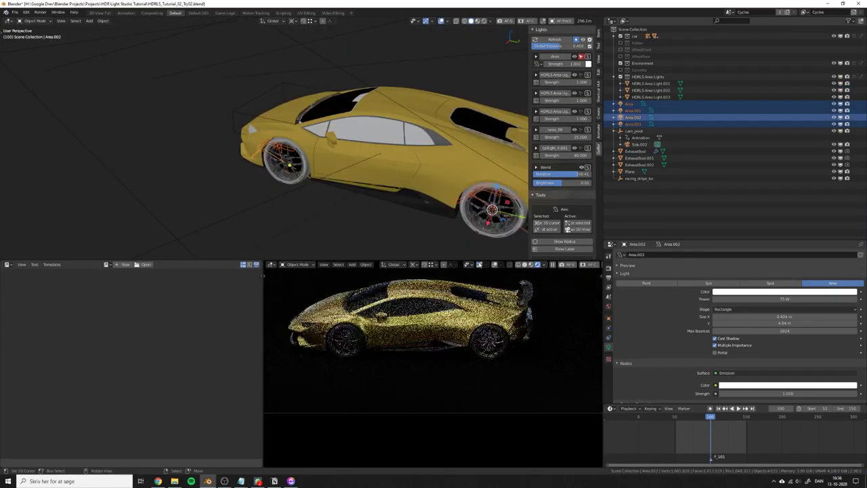
key(s)
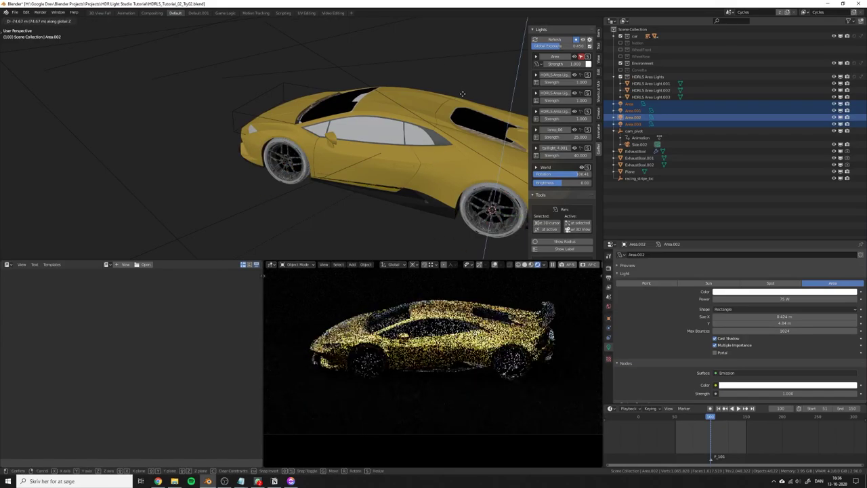
click(440, 118)
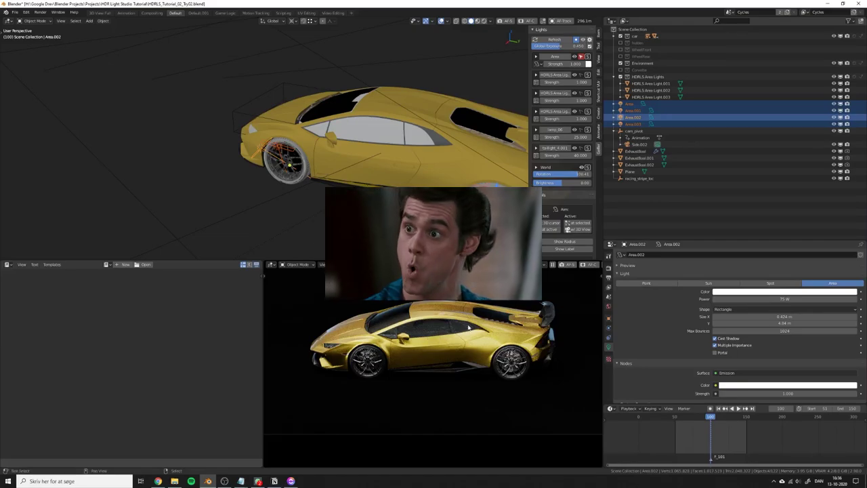
Deselect the wheel lights and bring up the Color Management settings in the render properties
scroll(396, 181, down, 3)
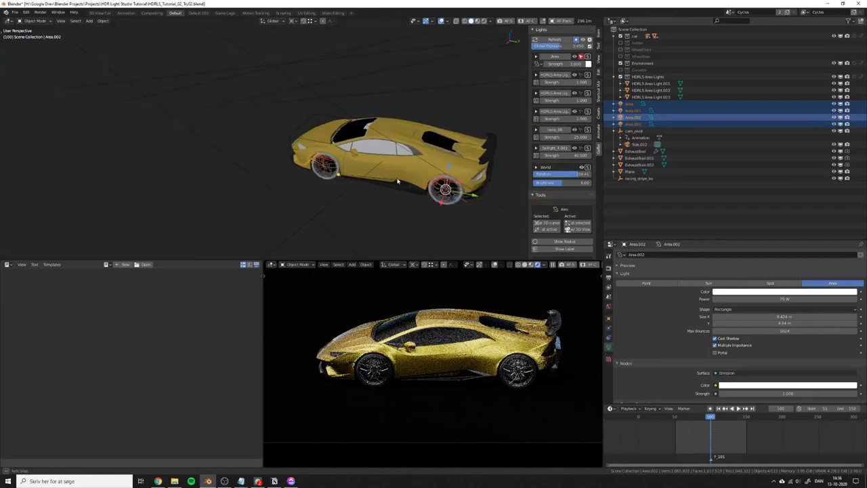
middle_drag(390, 178, 410, 177)
key(alt+a)
click(609, 268)
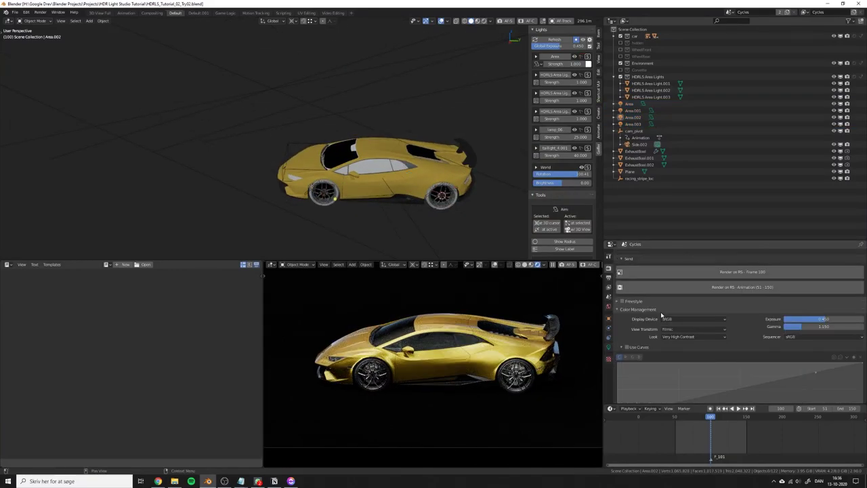
scroll(739, 319, down, 1)
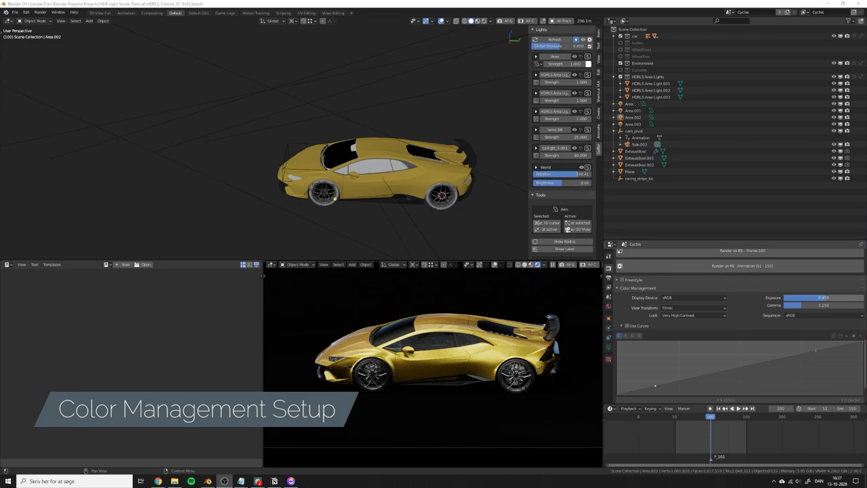
Compare the High Contrast and Medium Contrast looks on the car render and return to Very High Contrast
click(674, 315)
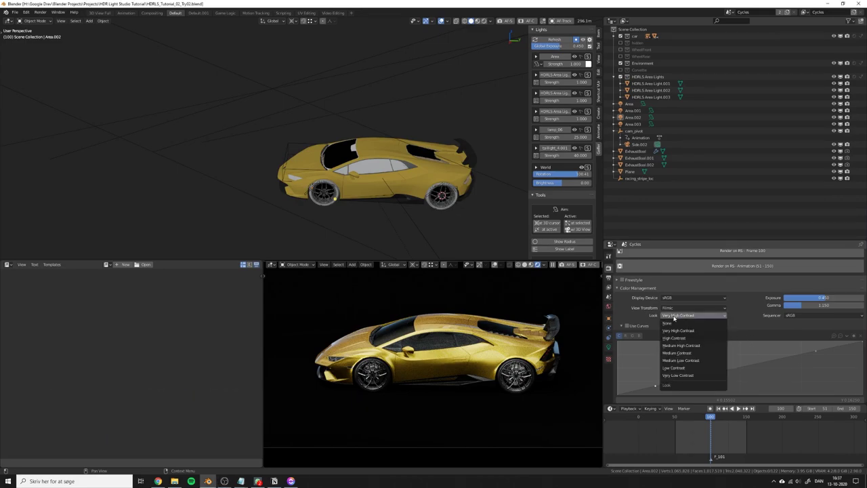
click(675, 338)
click(683, 315)
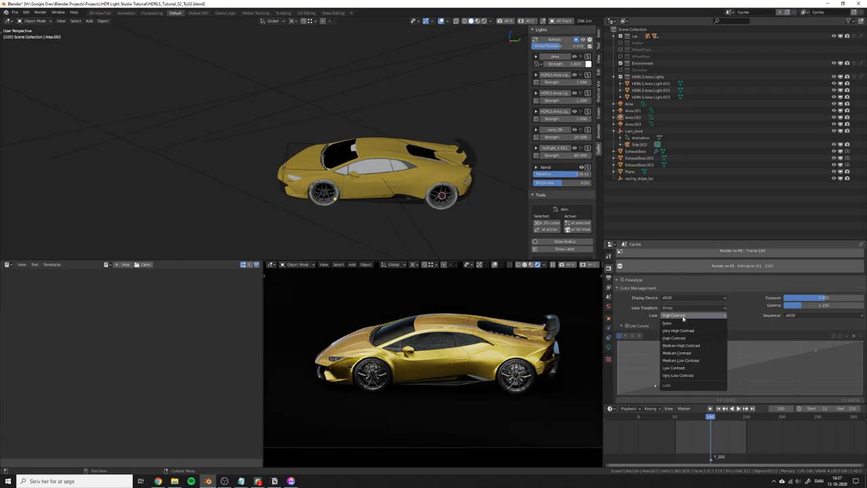
click(689, 355)
click(685, 315)
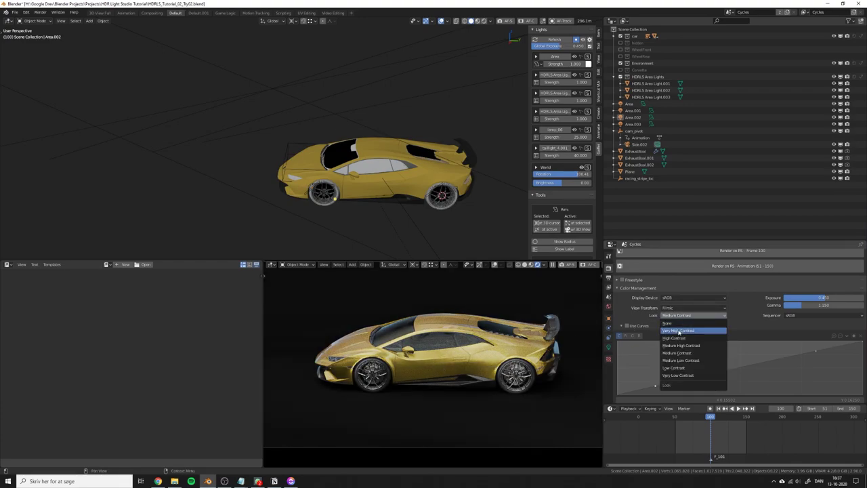
click(681, 330)
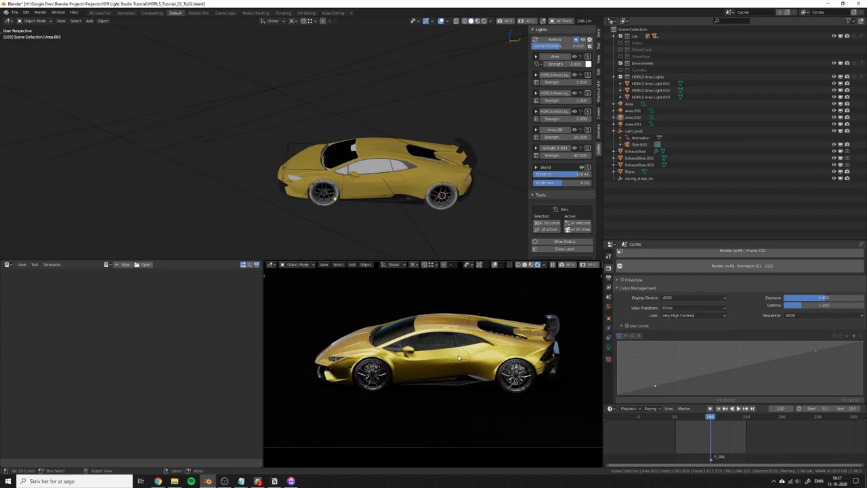
Try different color management gamma values on the render and return Gamma to 1.15
click(825, 305)
text(1)
key(Return)
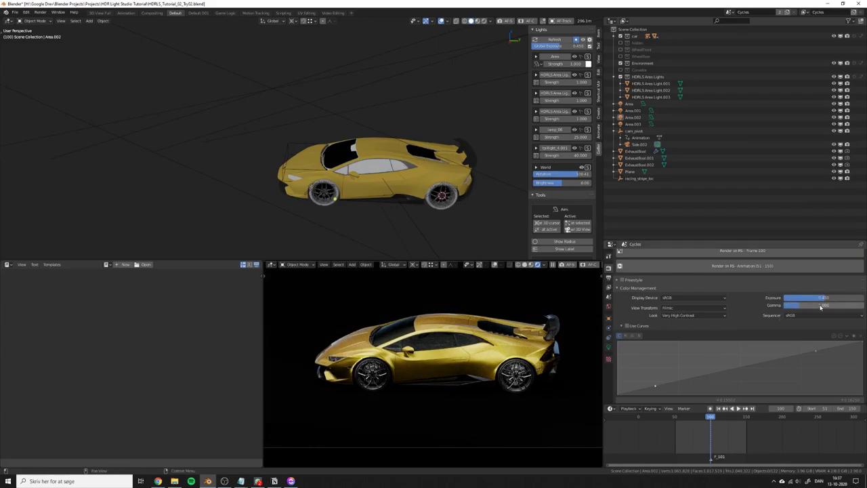
mouse_move(800, 306)
mouse_down()
mouse_move(844, 307)
mouse_move(796, 306)
mouse_up()
click(797, 306)
text(1.173433)
key(Return)
click(796, 306)
text(1.15)
key(Return)
Try lower and higher color management exposure values to compare the brightness of the car render
mouse_move(823, 298)
mouse_down()
mouse_move(814, 298)
mouse_move(830, 298)
mouse_up()
click(827, 298)
text(0)
key(Return)
click(830, 298)
text(1.45)
key(Return)
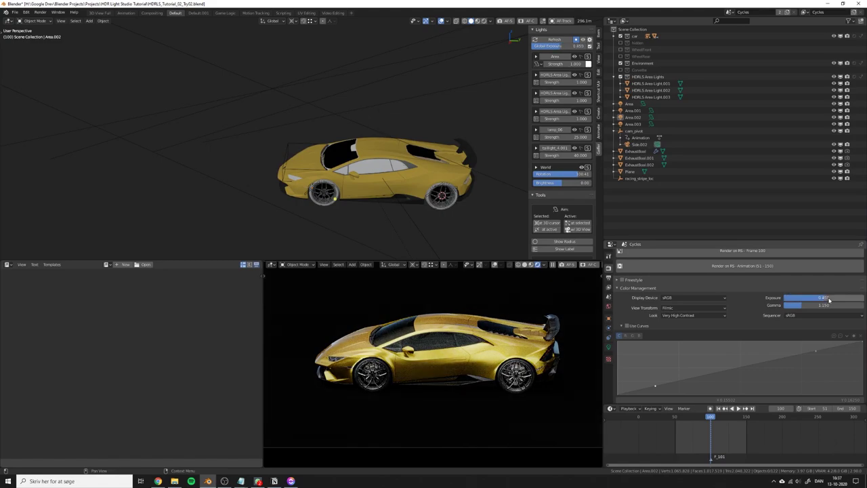
Fine-tune the color management to an exposure of about 0.73 and a gamma of about 1.12
drag(826, 298, 817, 305)
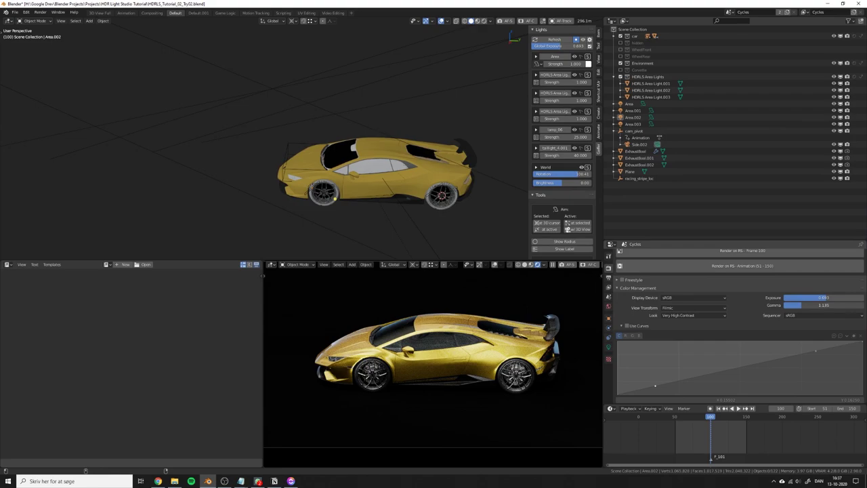
scroll(699, 330, down, 3)
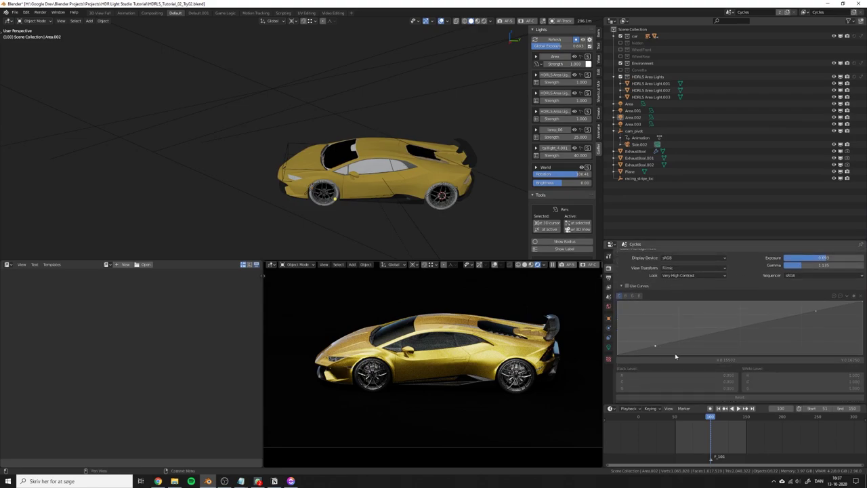
scroll(675, 356, up, 2)
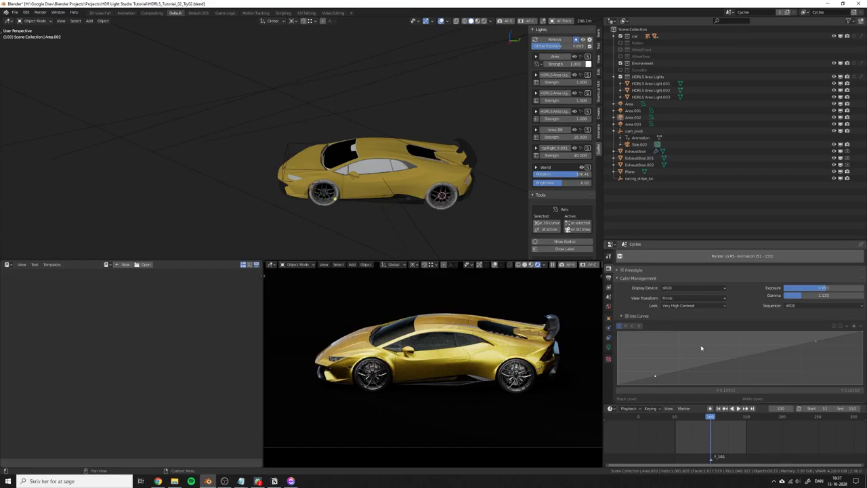
mouse_move(824, 288)
mouse_down()
mouse_move(833, 288)
mouse_move(815, 298)
mouse_up()
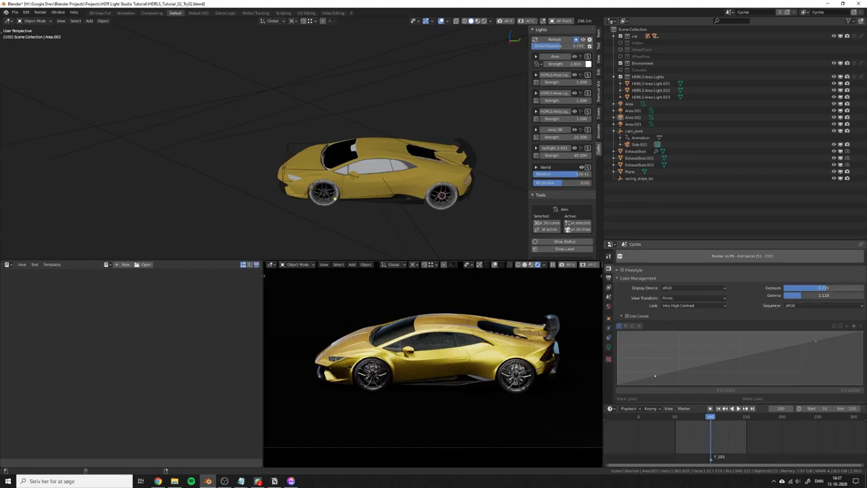